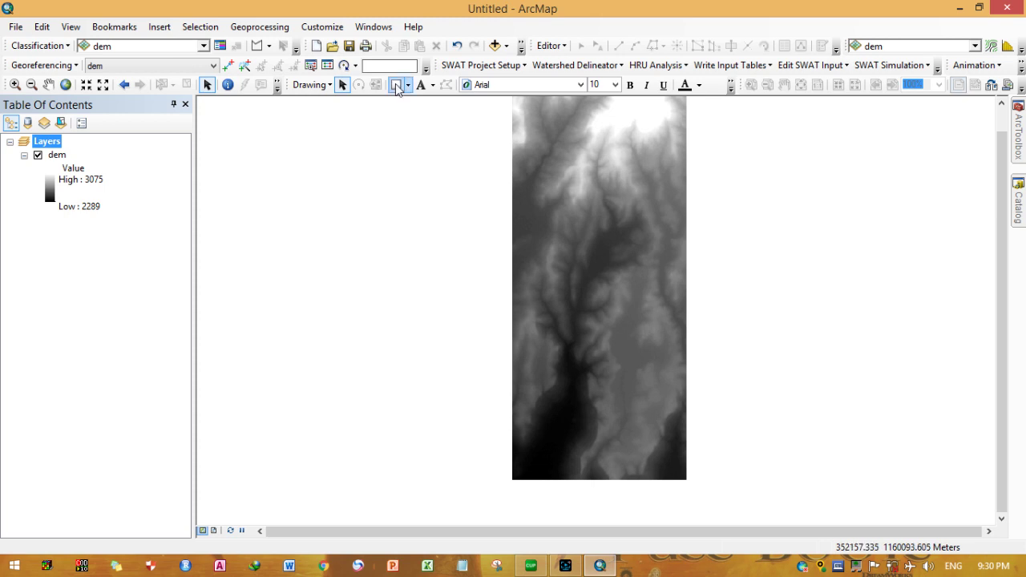
# - Hide the Draw toolbar and display it again
pyautogui.rightClick(547, 34)
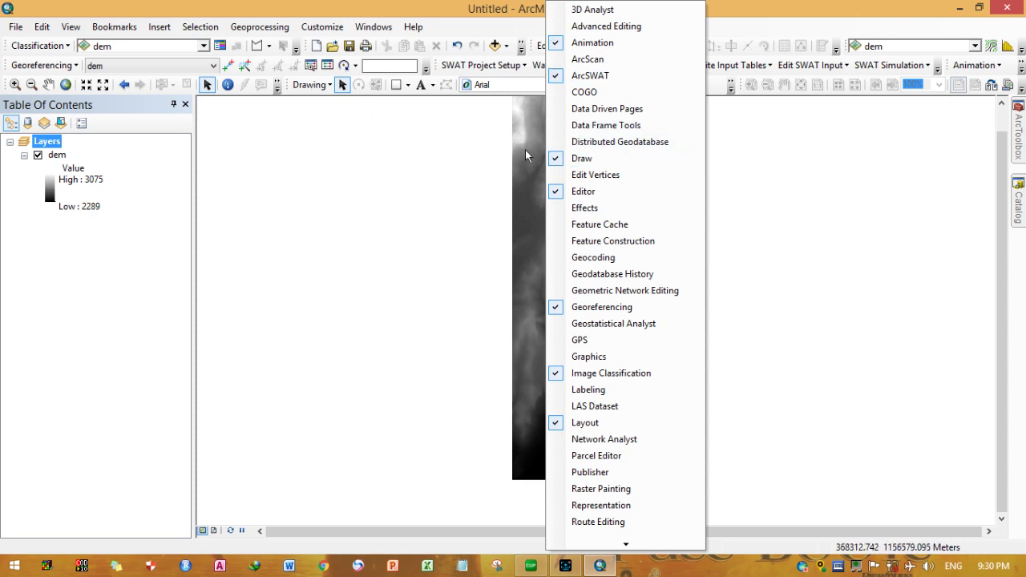
pyautogui.click(491, 32)
pyautogui.rightClick(490, 32)
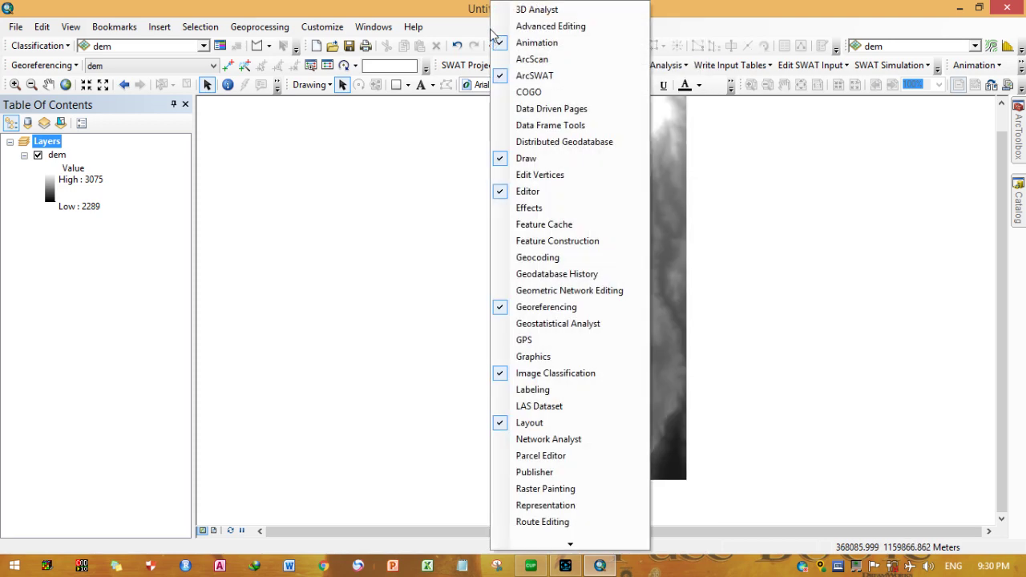
pyautogui.click(506, 160)
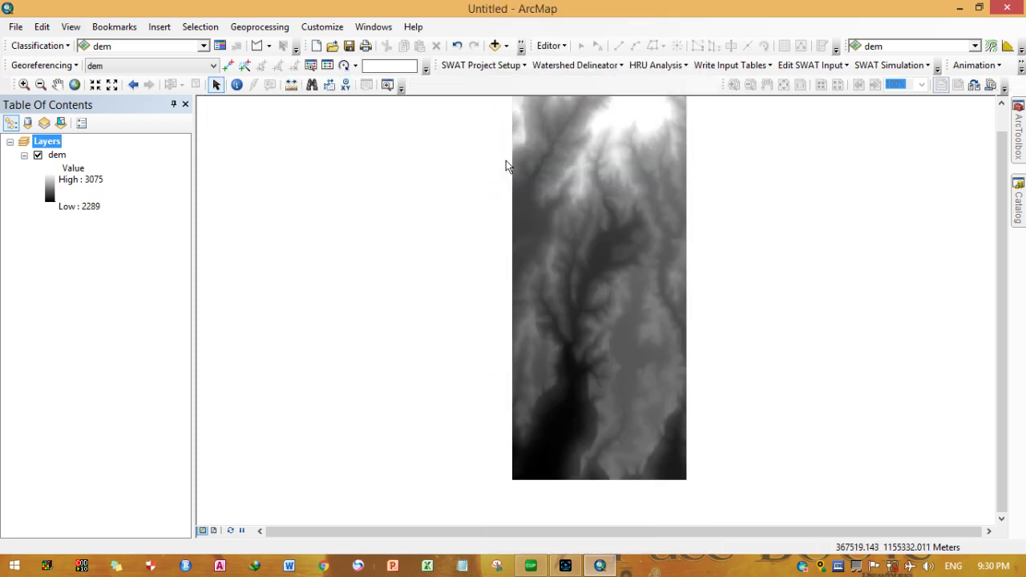
pyautogui.rightClick(494, 32)
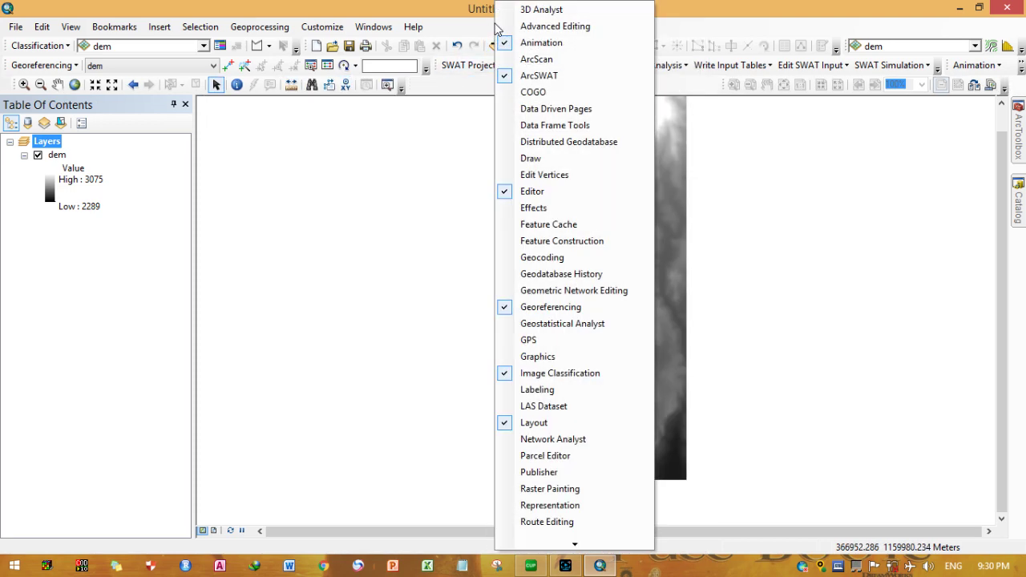
pyautogui.click(508, 159)
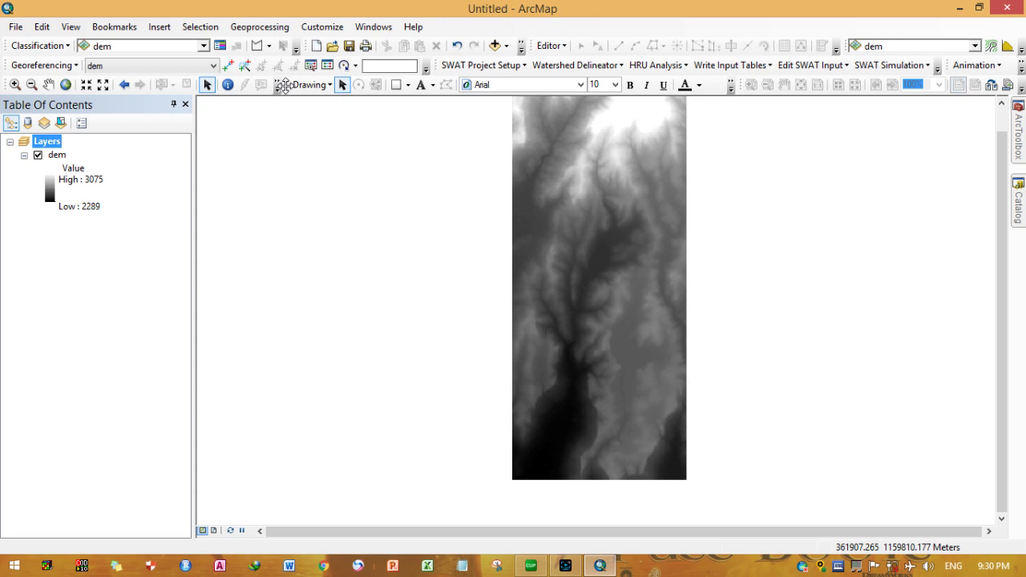
# - Draw a rectangle graphic over the central part of the DEM, covering the area of interest
pyautogui.click(395, 85)
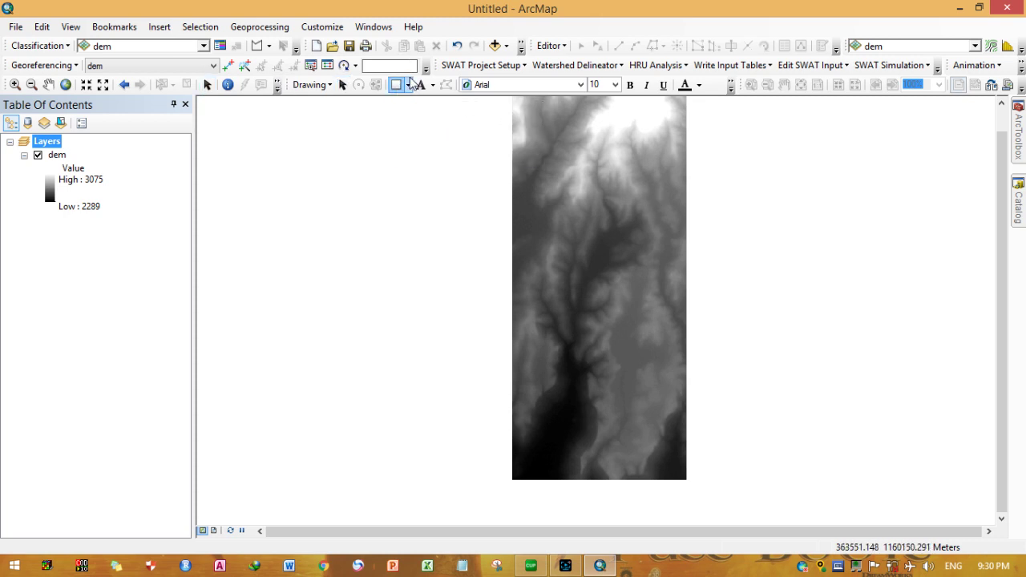
pyautogui.click(408, 85)
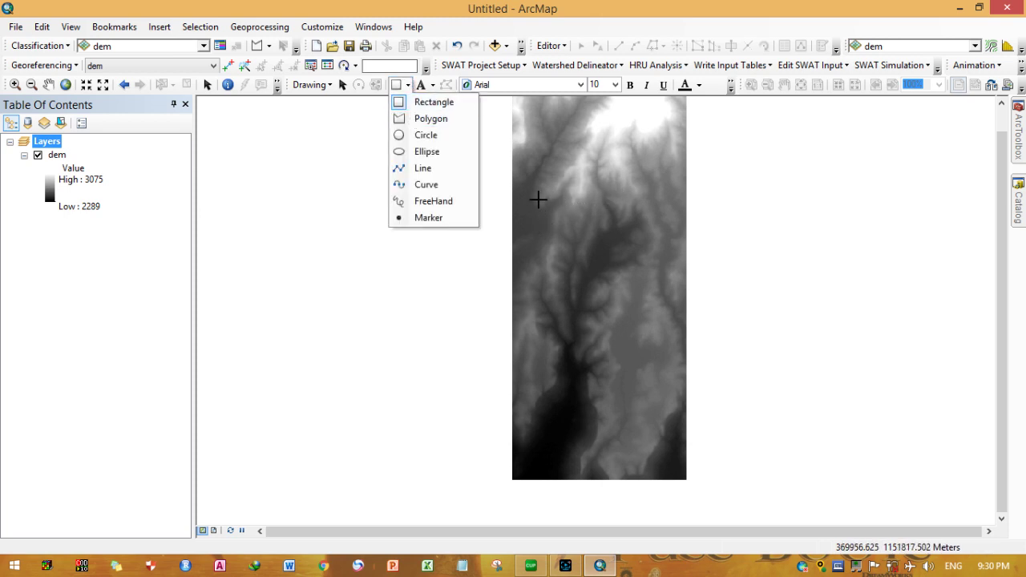
pyautogui.click(546, 116)
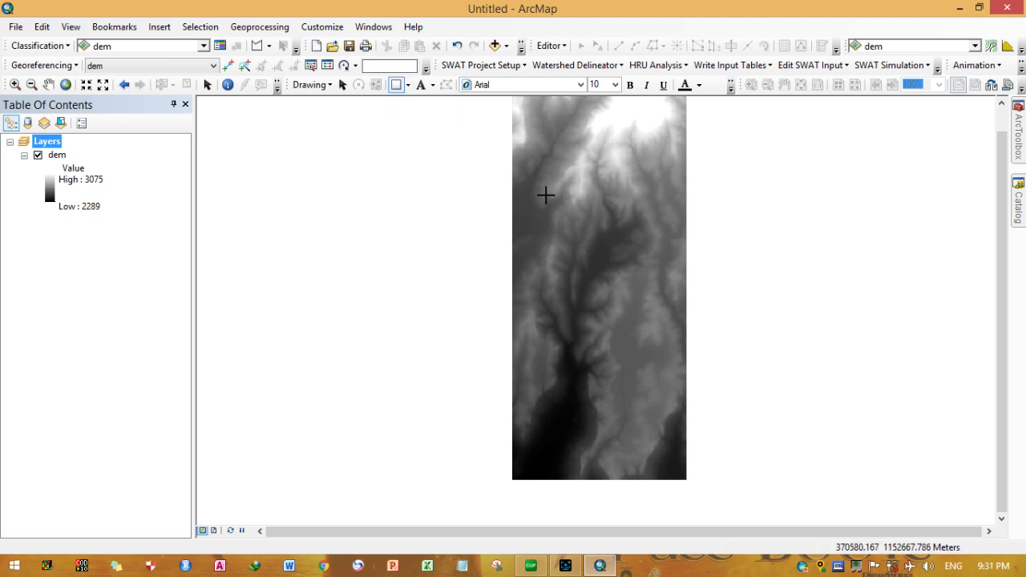
pyautogui.moveTo(547, 195); pyautogui.dragTo(657, 326)
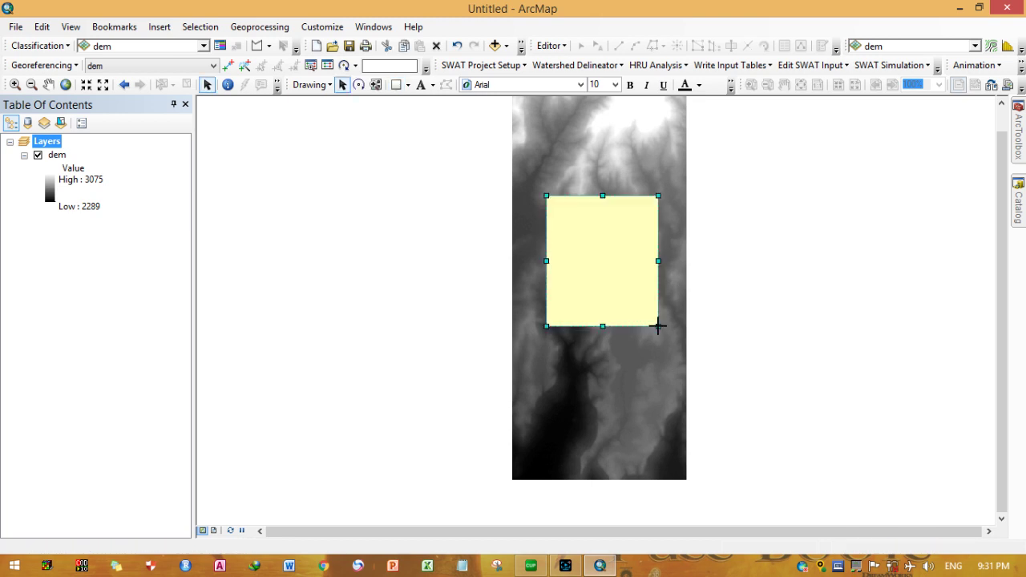
# - Start converting the rectangle graphic to features and create a new folder named Tutorial_delineation on E:\ for the output
pyautogui.click(316, 85)
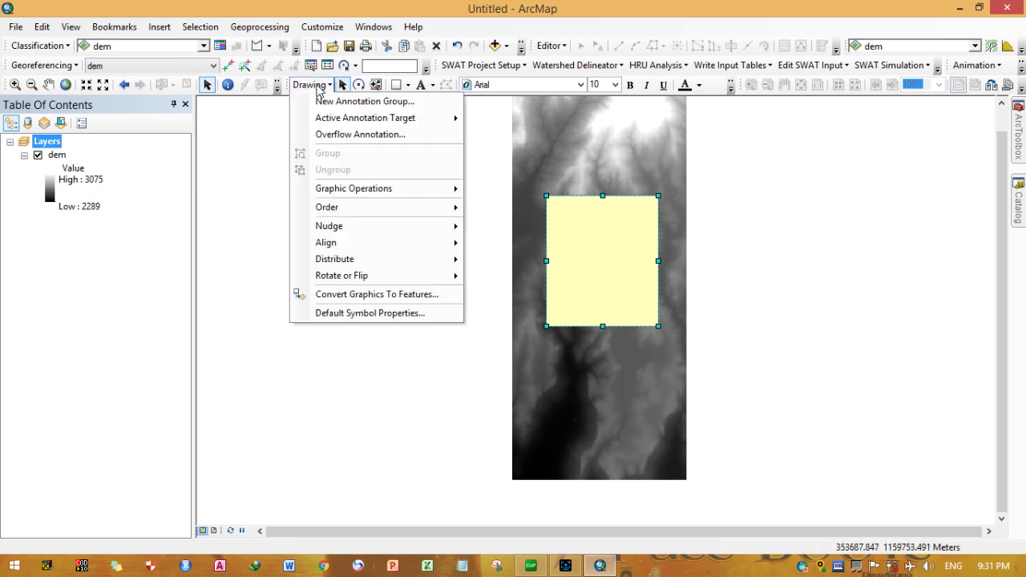
pyautogui.click(403, 295)
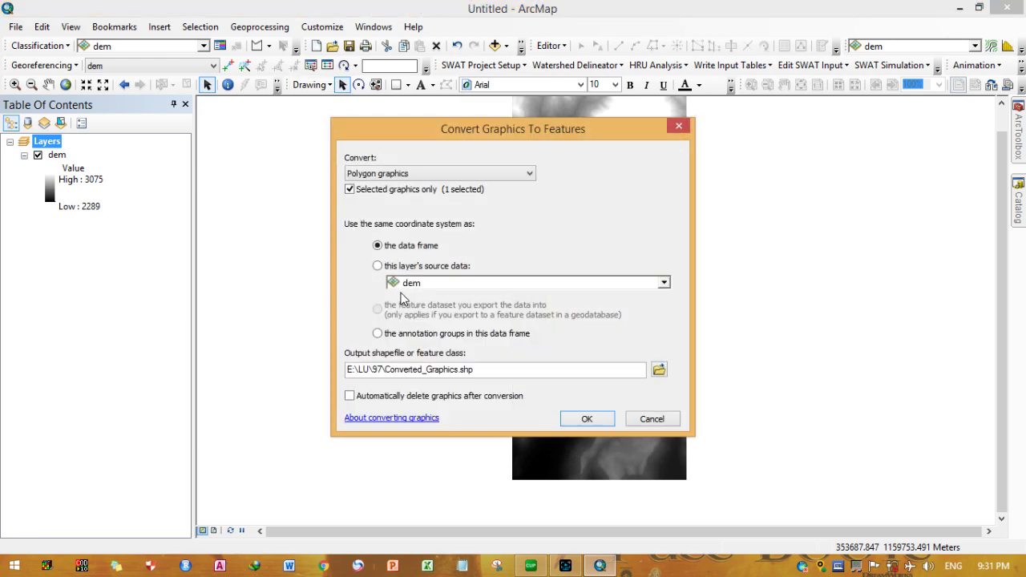
pyautogui.click(660, 371)
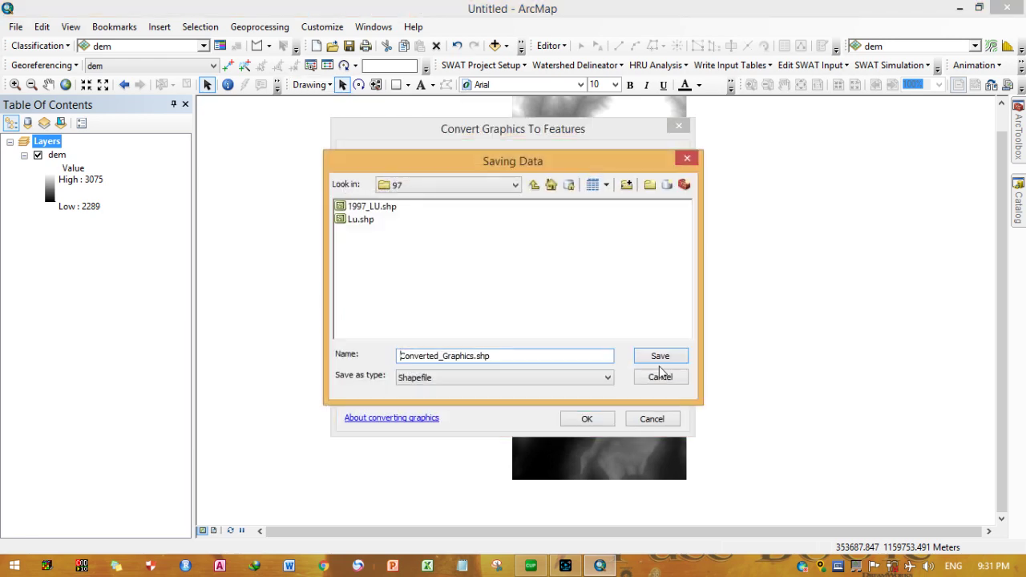
pyautogui.click(514, 186)
pyautogui.click(489, 236)
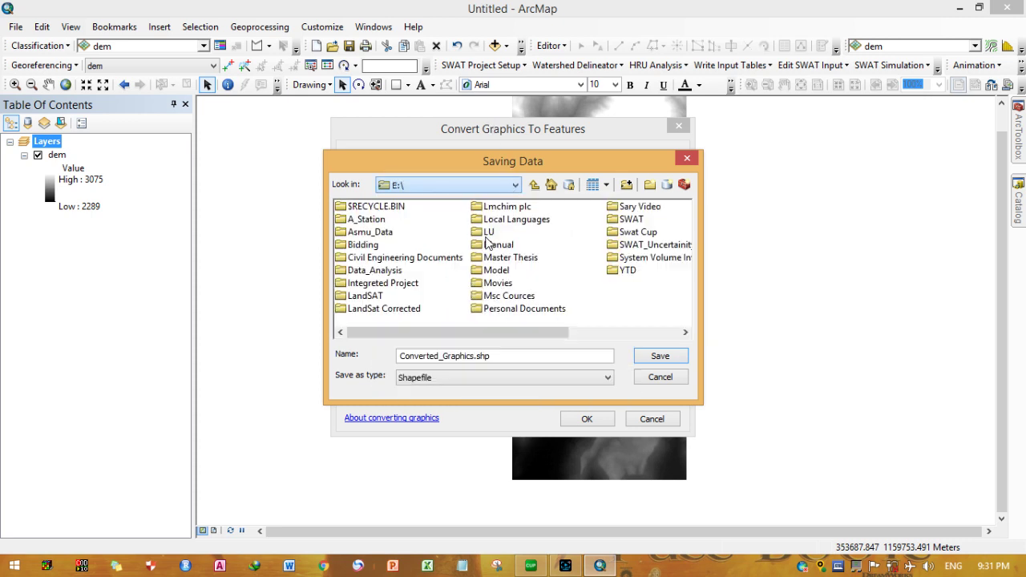
pyautogui.click(648, 185)
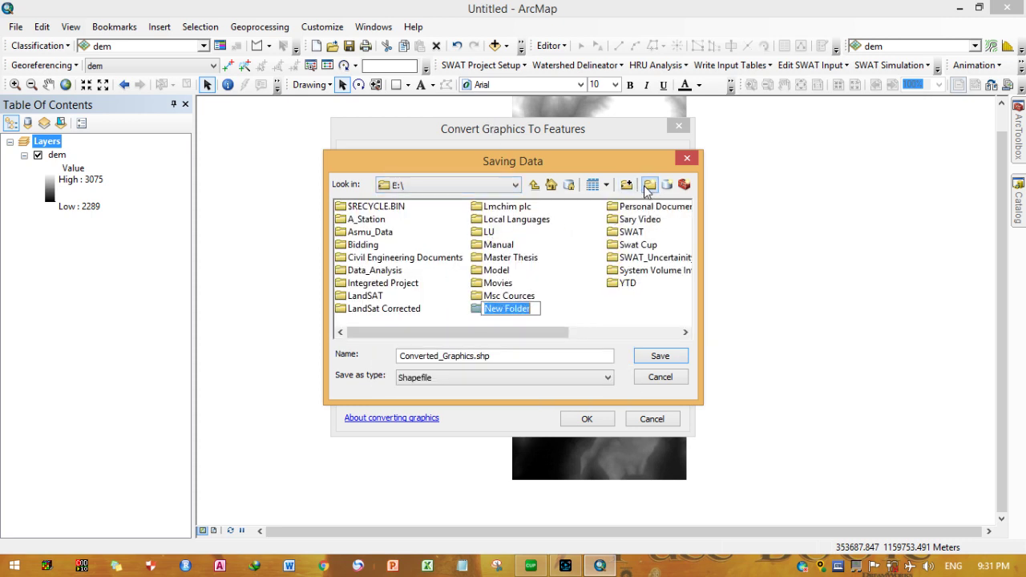
pyautogui.write('Tu')
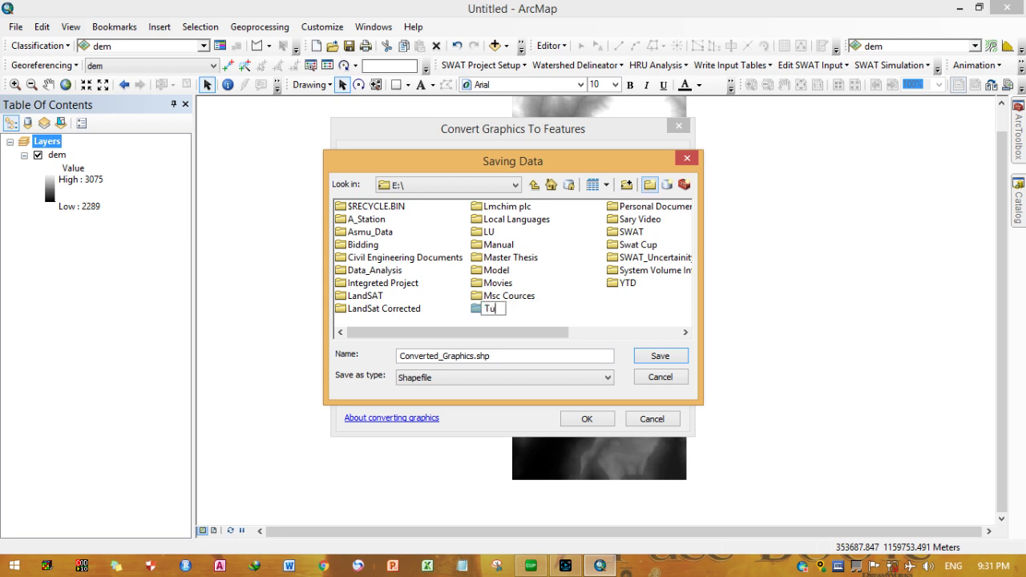
pyautogui.write('torial_deli')
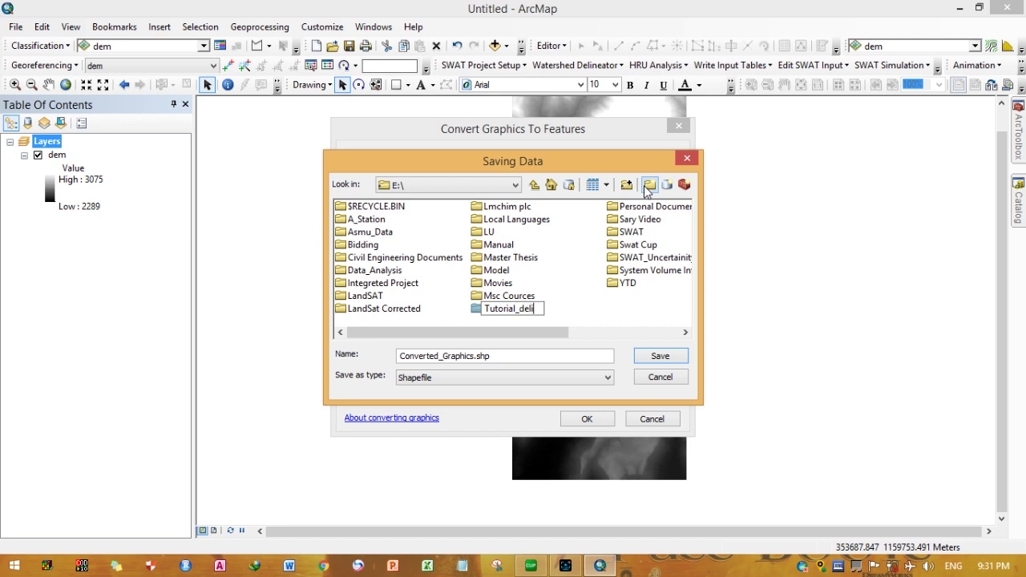
pyautogui.write('neation')
pyautogui.click(477, 310)
pyautogui.doubleClick(503, 311)
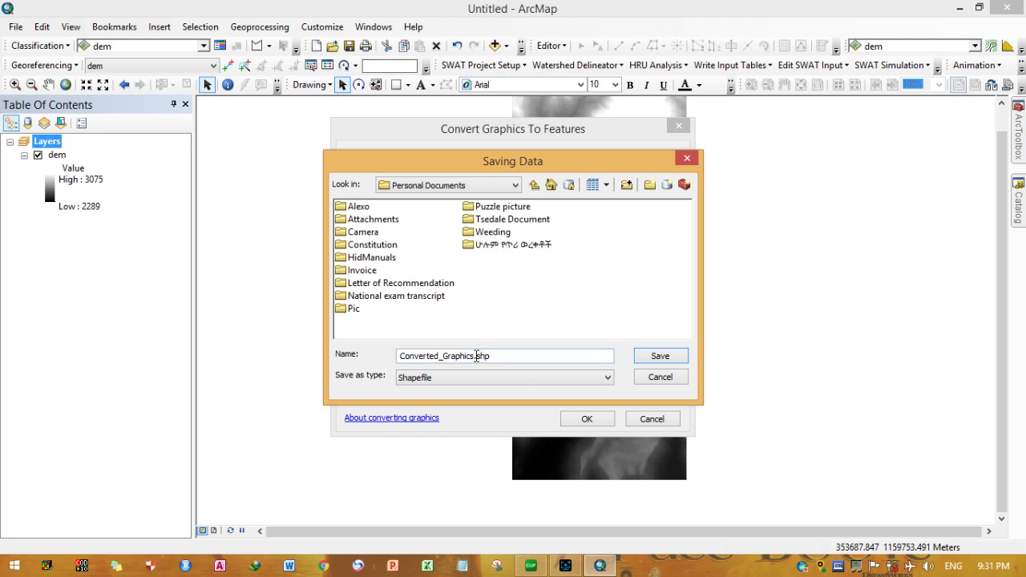
# - Shorten the output shapefile's name to Convert_Grpcs.shp
pyautogui.press('BackSpace')
pyautogui.press('BackSpace')
pyautogui.press('BackSpace')
pyautogui.press('BackSpace')
pyautogui.press('BackSpace')
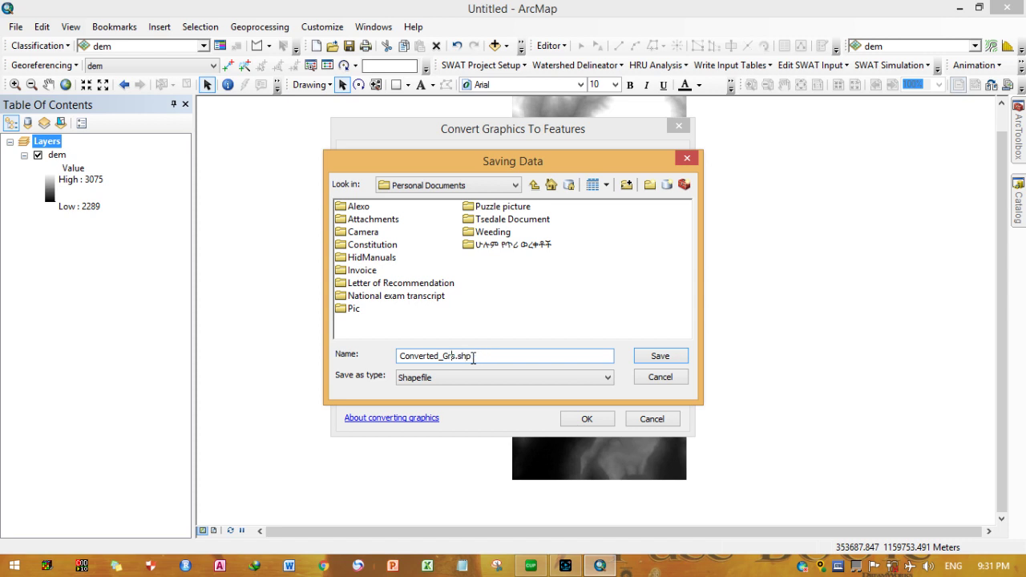
pyautogui.write('pcs')
pyautogui.press('Delete')
pyautogui.click(432, 356)
pyautogui.press('Delete')
pyautogui.press('Delete')
# - Save the shapefile in E:\Tutorial_delineation, run the conversion and add the exported polygon to the map as a layer
pyautogui.click(506, 185)
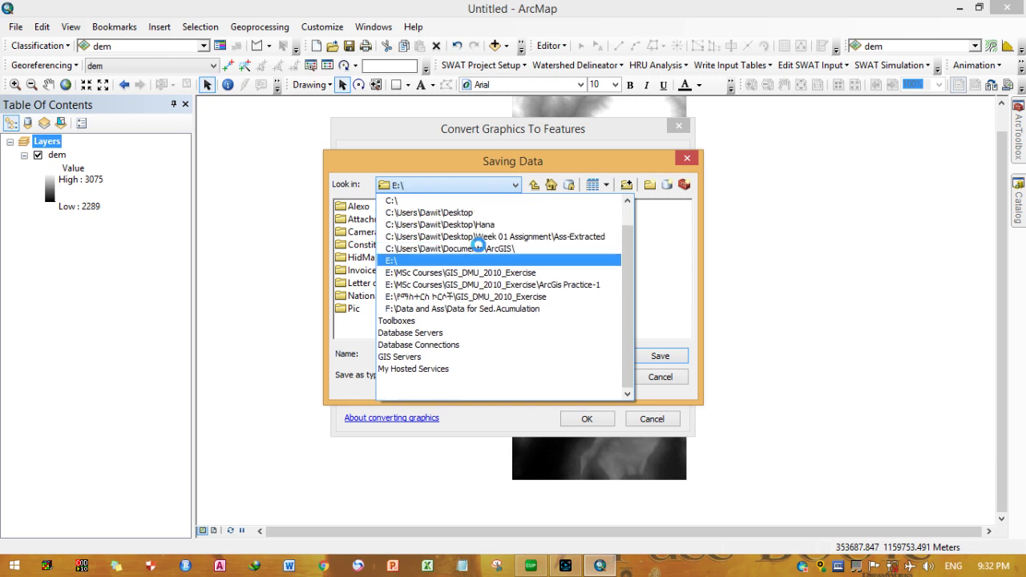
pyautogui.click(482, 248)
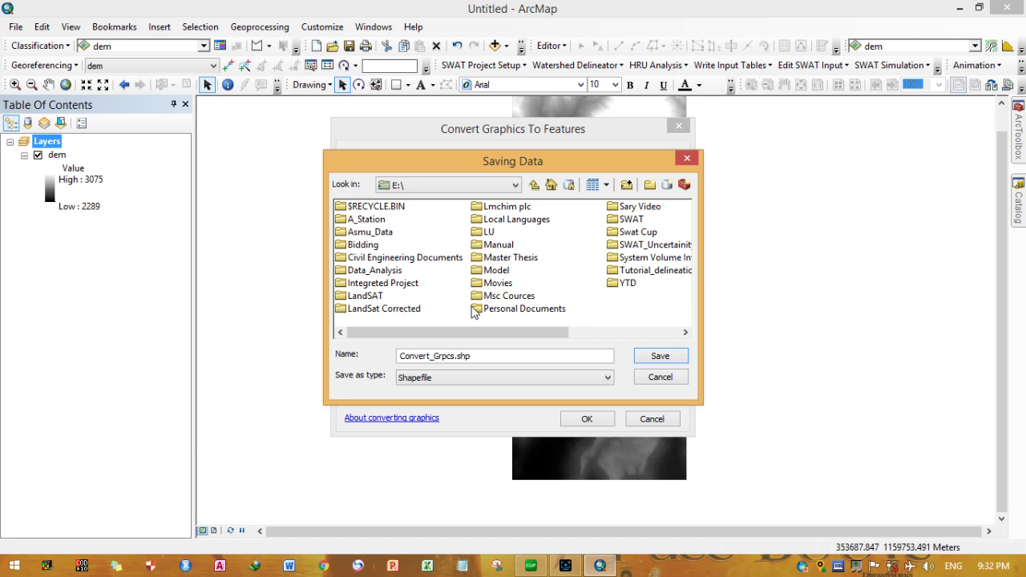
pyautogui.click(629, 272)
pyautogui.doubleClick(630, 272)
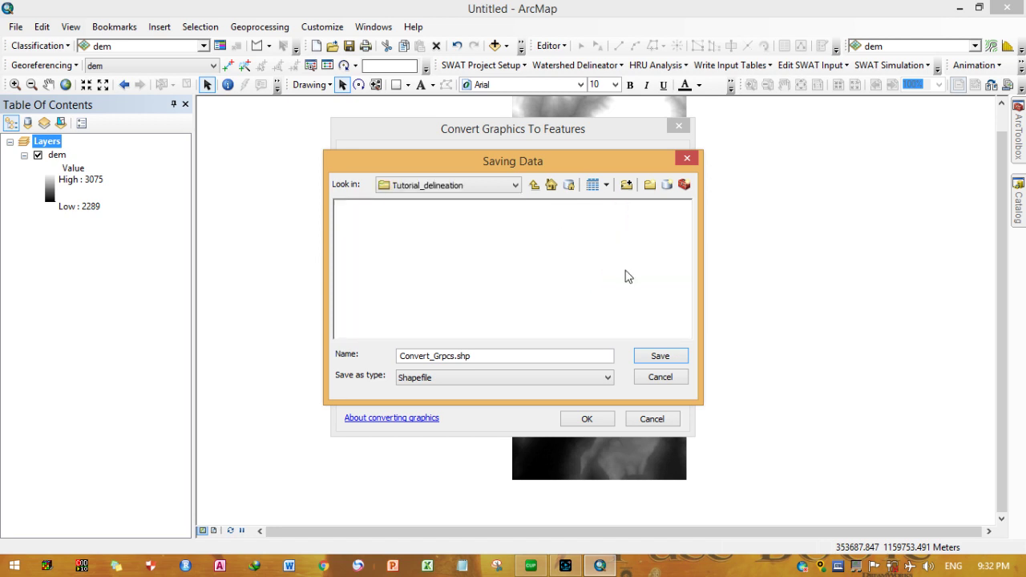
pyautogui.click(660, 357)
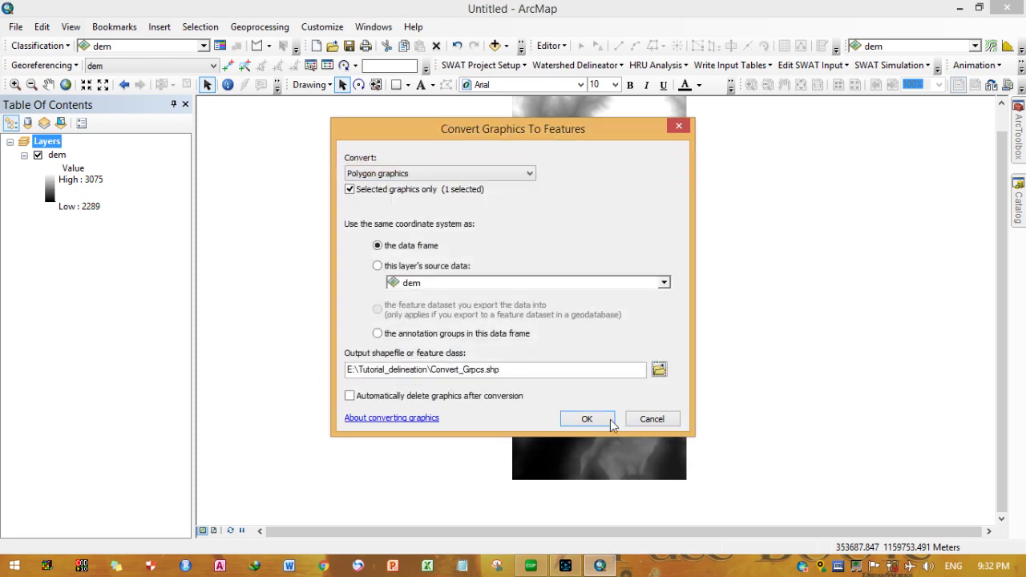
pyautogui.click(587, 419)
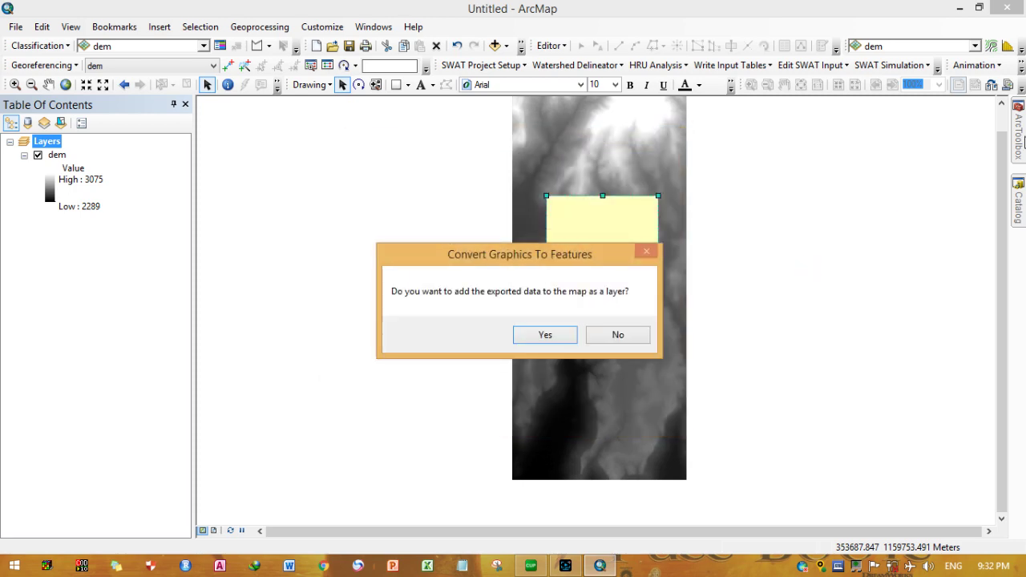
pyautogui.click(564, 341)
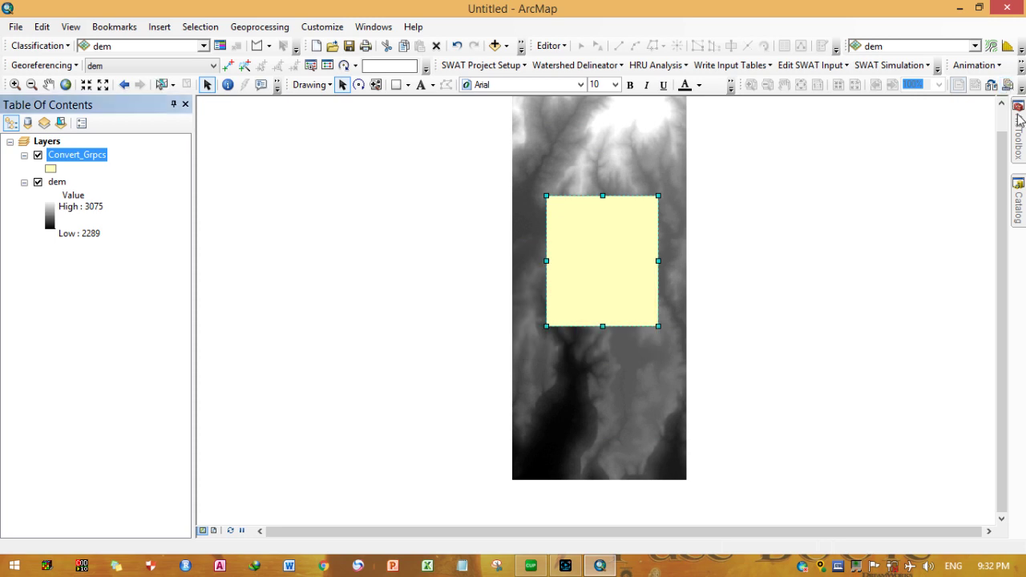
# - Expand the Extraction toolset of the Spatial Analyst Tools in ArcToolbox
pyautogui.click(1020, 118)
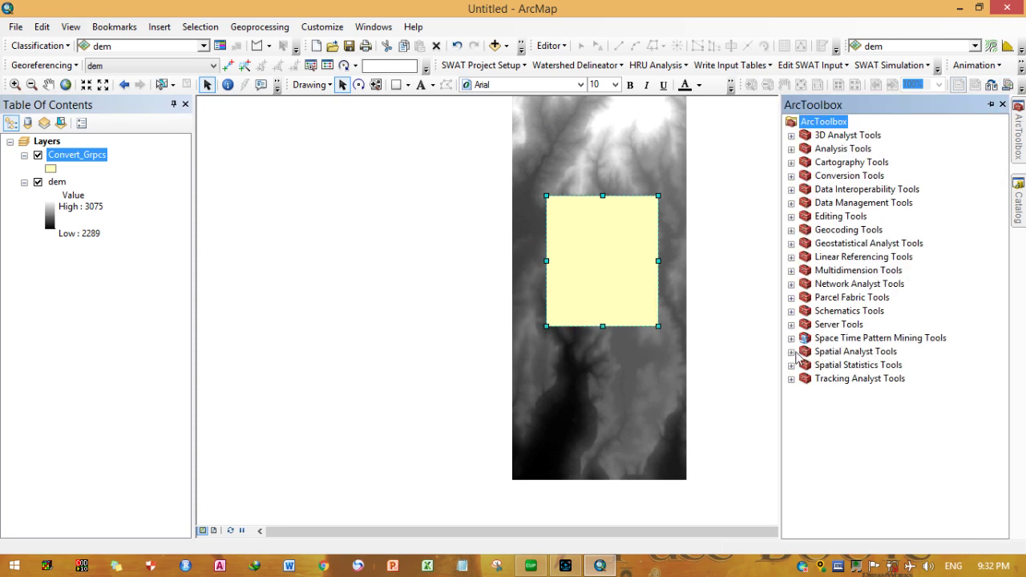
pyautogui.click(791, 352)
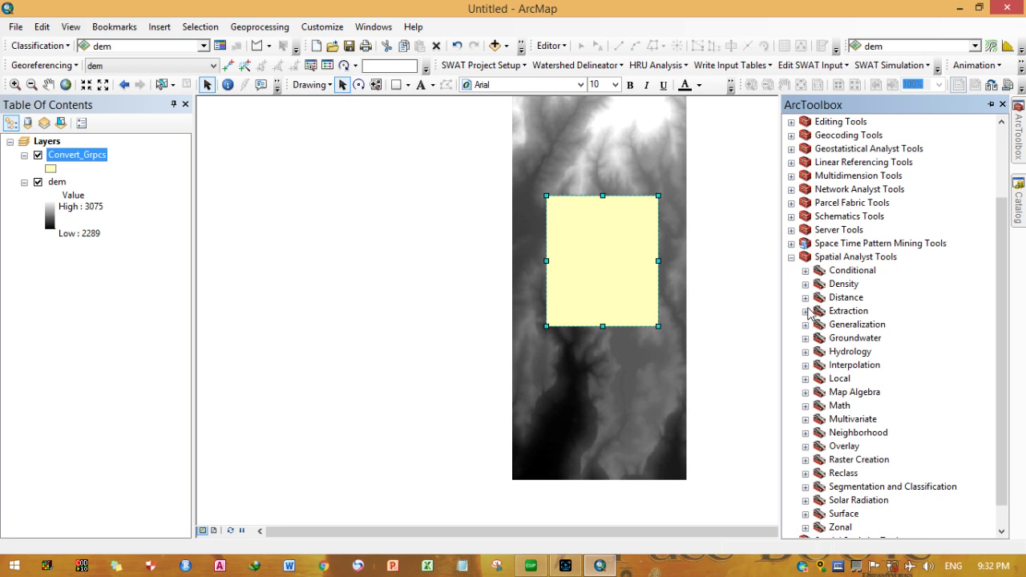
pyautogui.click(807, 310)
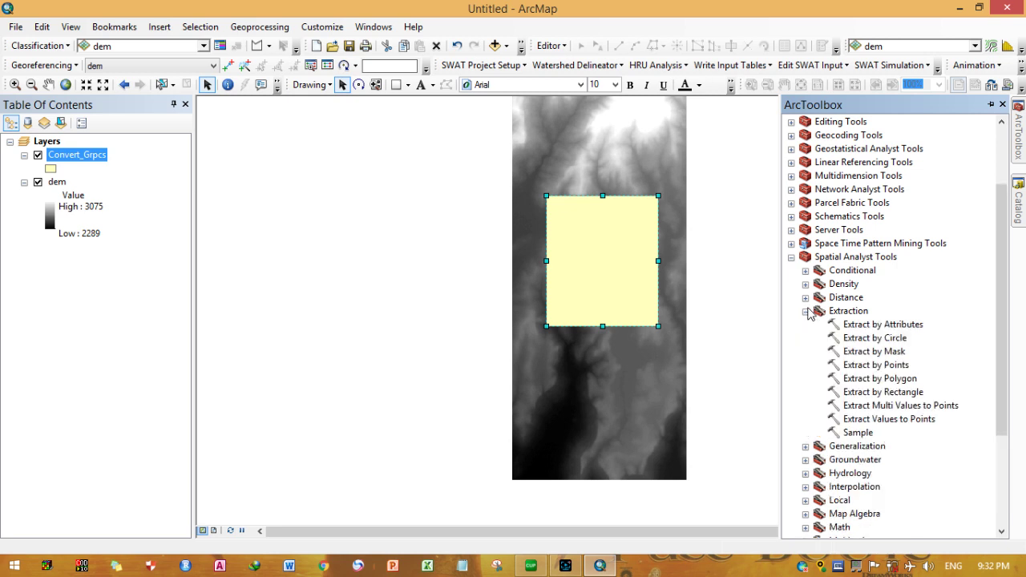
pyautogui.click(894, 381)
pyautogui.doubleClick(892, 378)
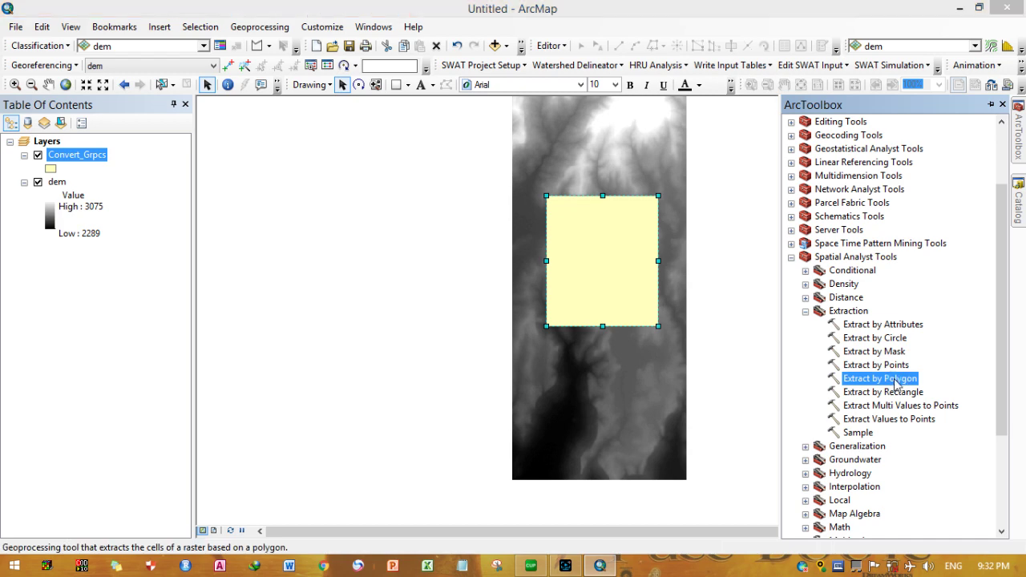
pyautogui.click(674, 10)
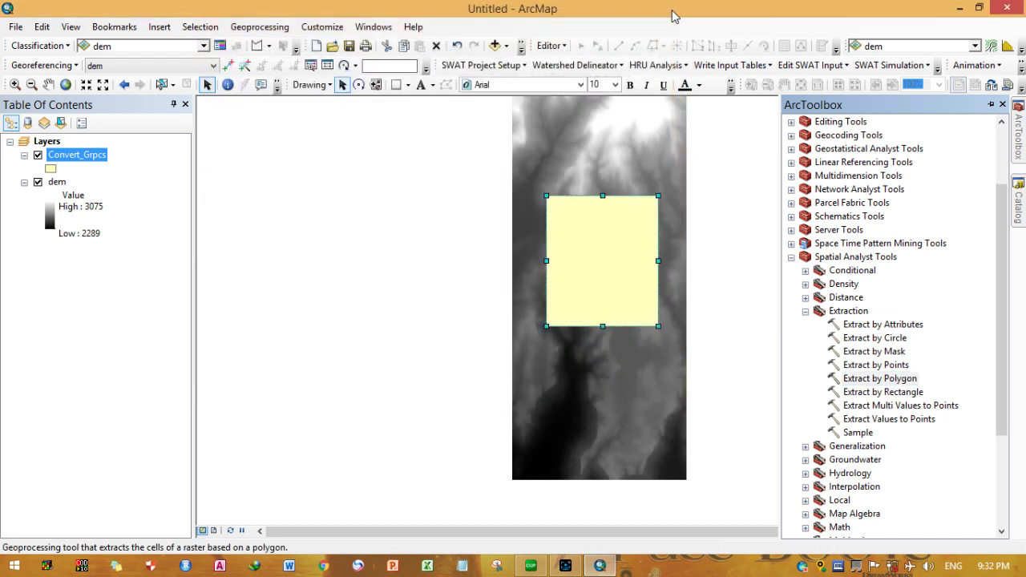
# - Set up Extract by Mask with dem as the input raster and Convert_Grpcs as the feature mask
pyautogui.click(890, 352)
pyautogui.doubleClick(888, 352)
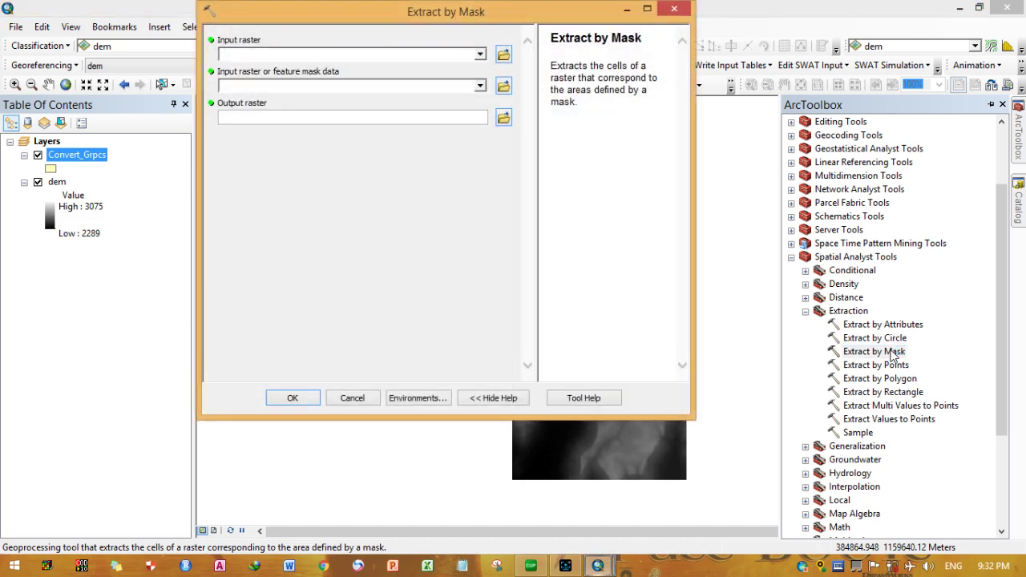
pyautogui.moveTo(83, 163); pyautogui.dragTo(240, 83)
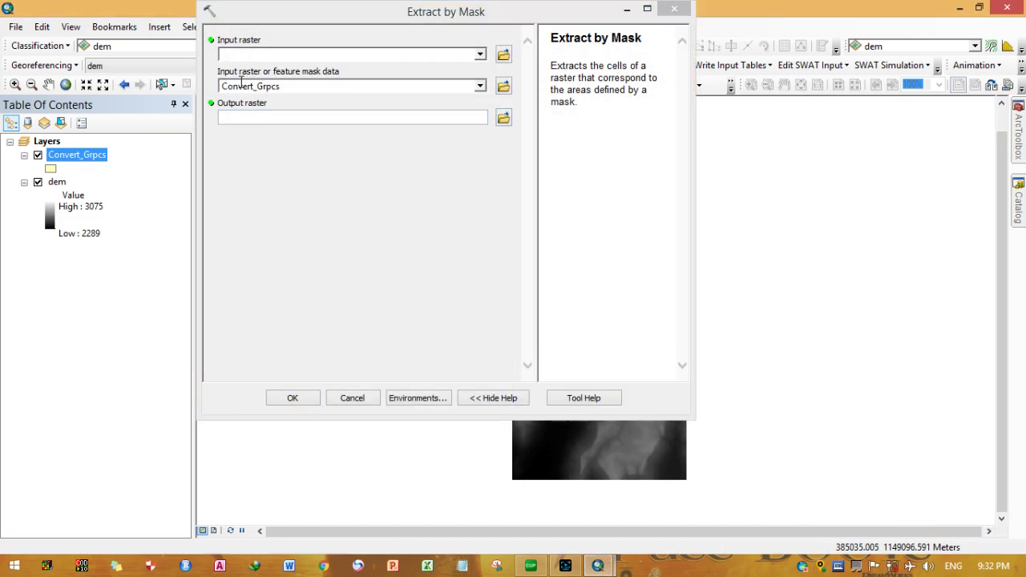
pyautogui.moveTo(56, 183); pyautogui.dragTo(240, 51)
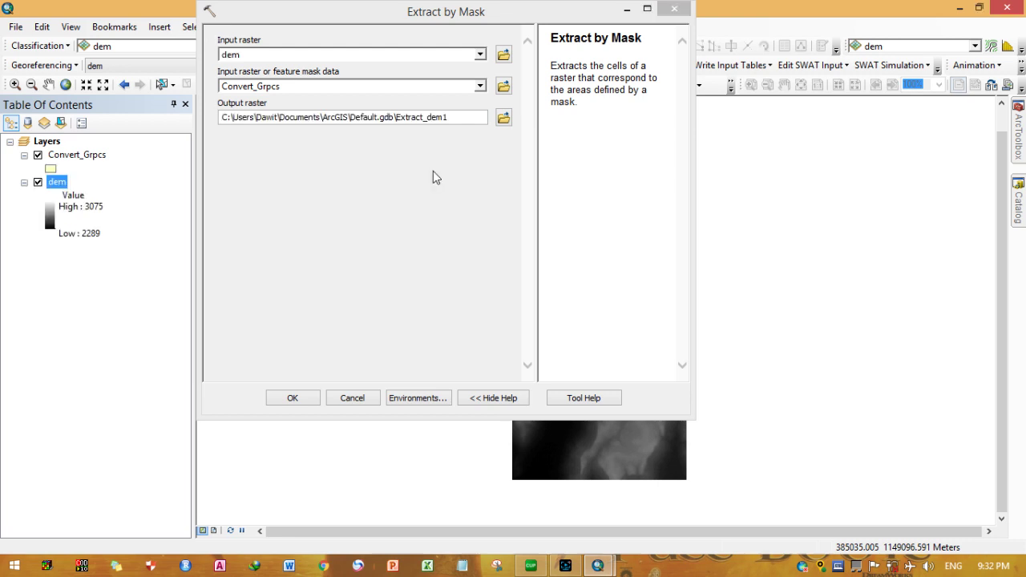
# - Save the output raster as Extracted in E:\Tutorial_delineation and run Extract by Mask
pyautogui.click(503, 118)
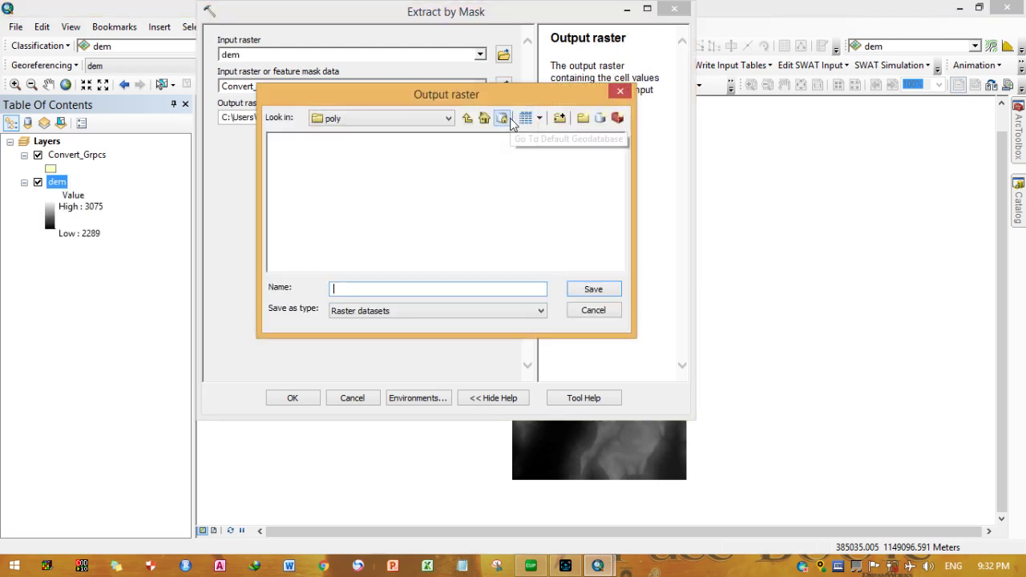
pyautogui.click(449, 118)
pyautogui.click(424, 160)
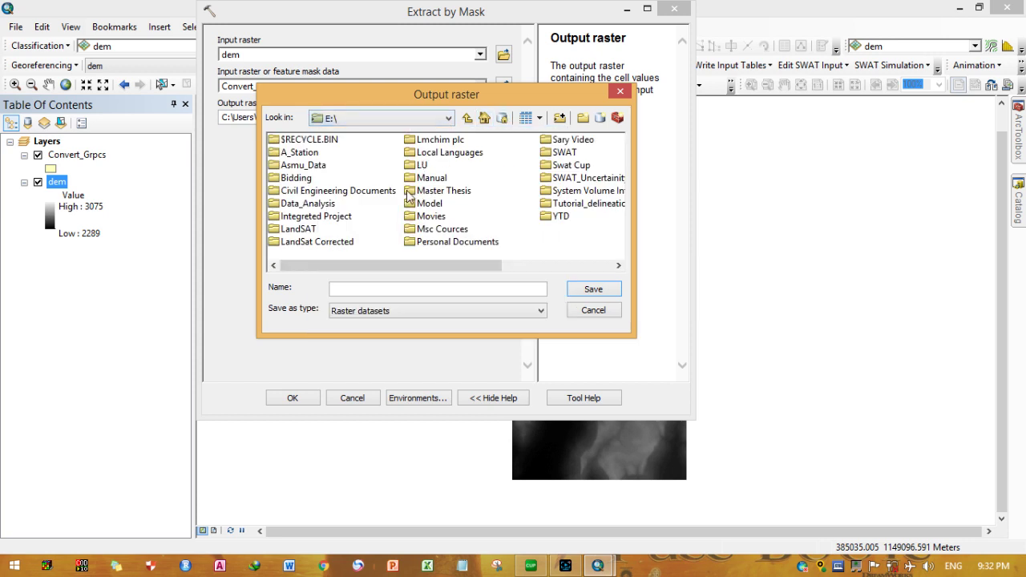
pyautogui.doubleClick(557, 203)
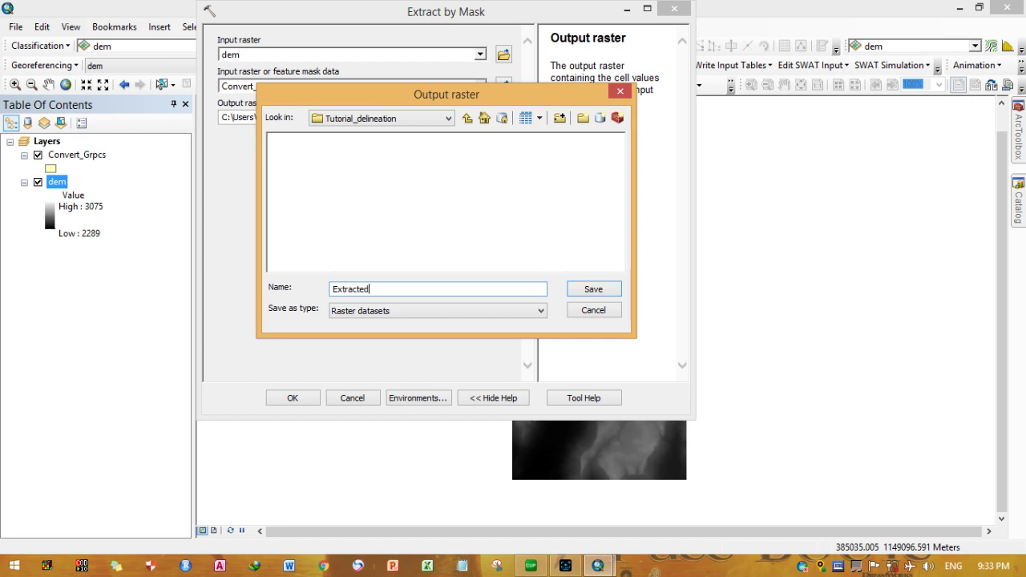
pyautogui.click(453, 310)
pyautogui.click(453, 310)
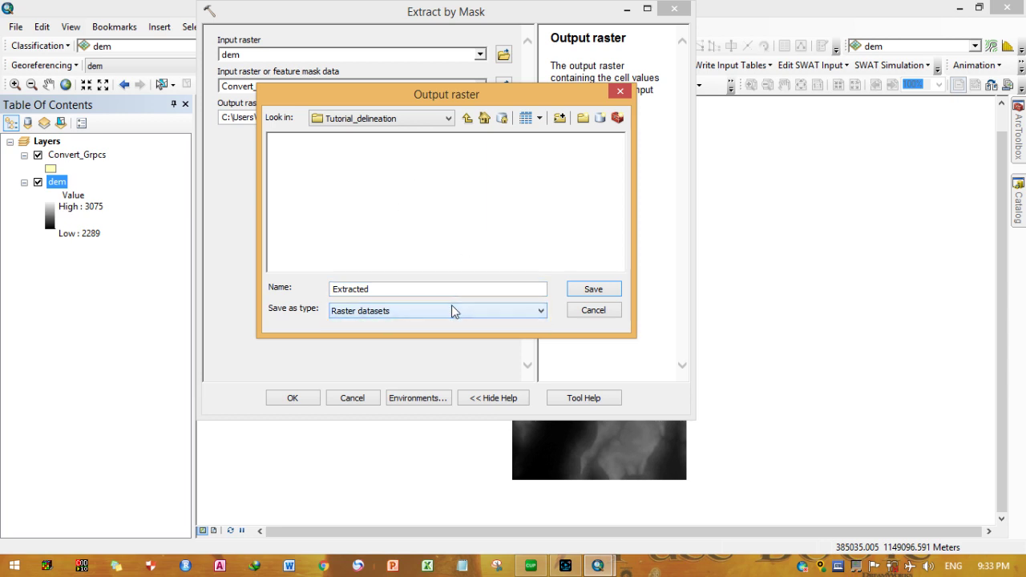
pyautogui.click(596, 294)
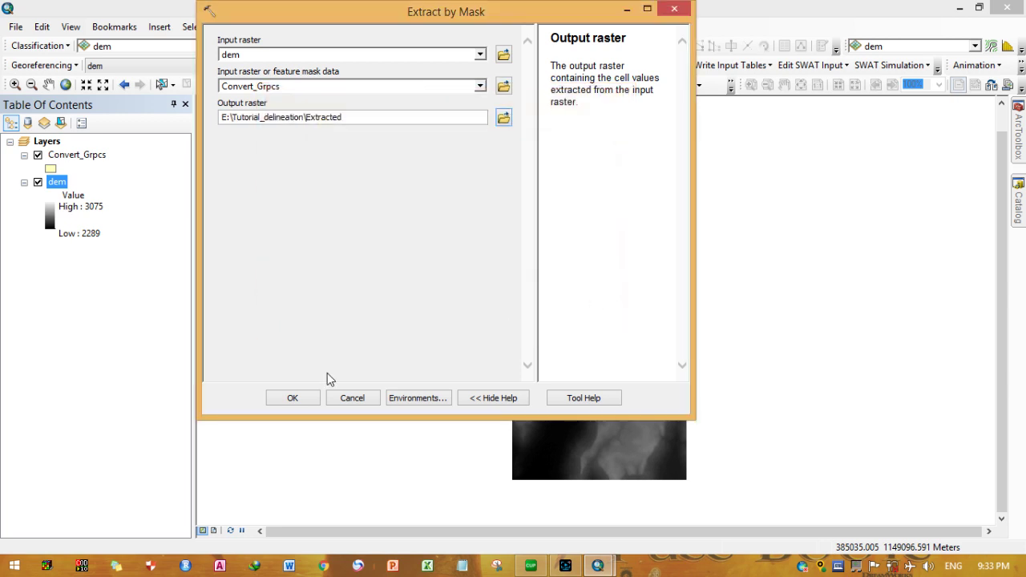
pyautogui.click(295, 400)
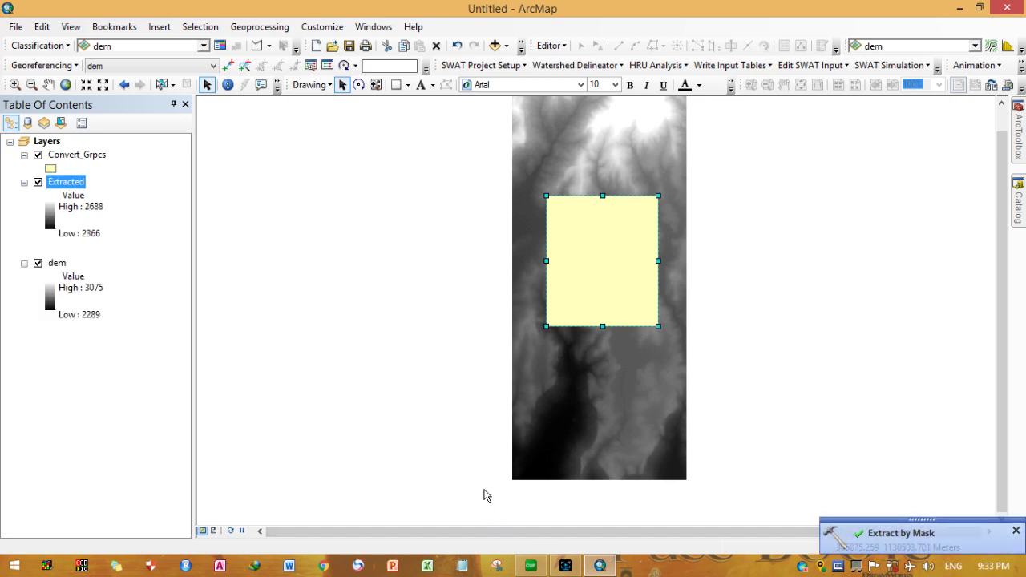
# - Turn off the Convert_Grpcs and dem layers in the map
pyautogui.click(73, 189)
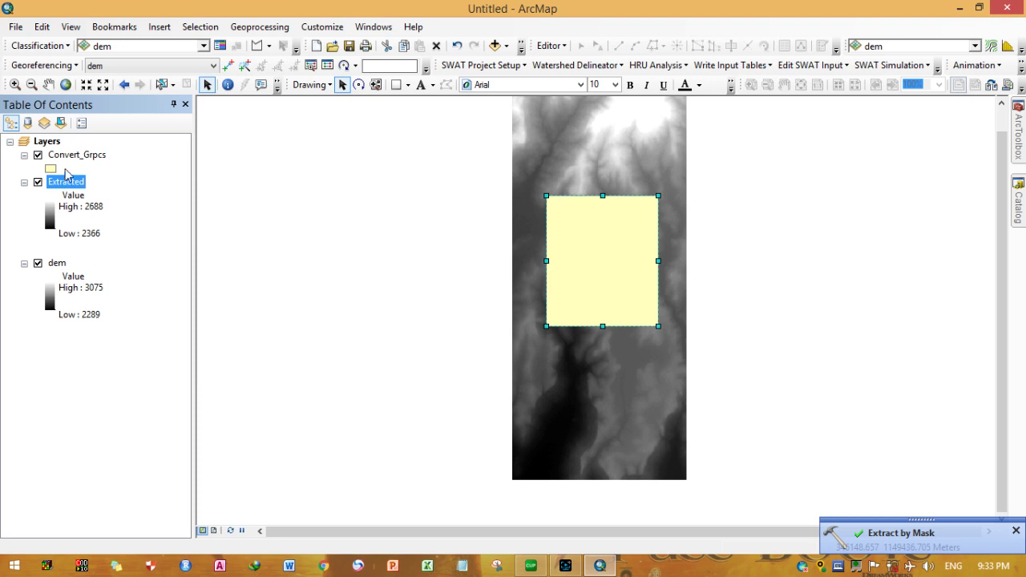
pyautogui.click(37, 154)
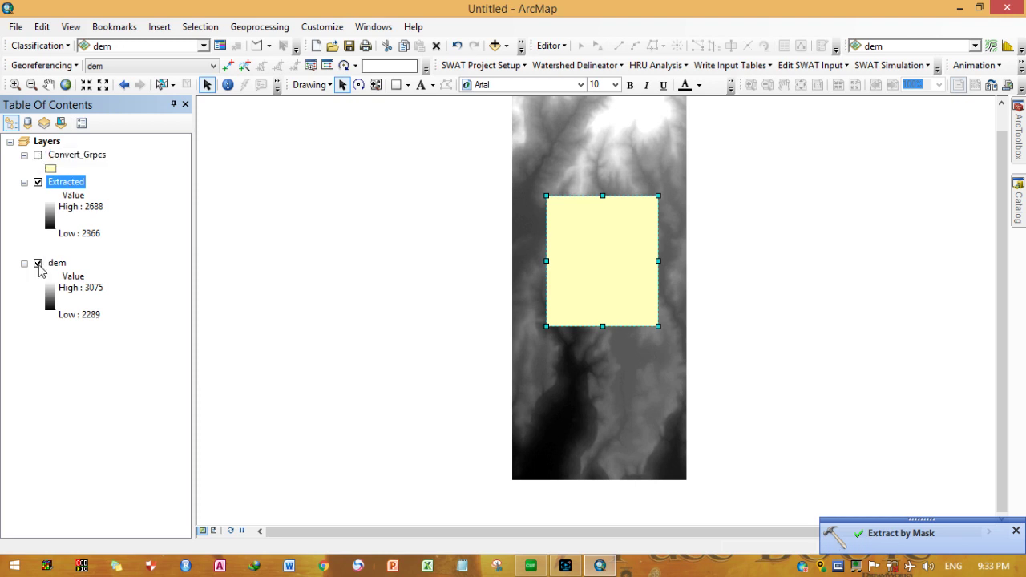
pyautogui.click(38, 263)
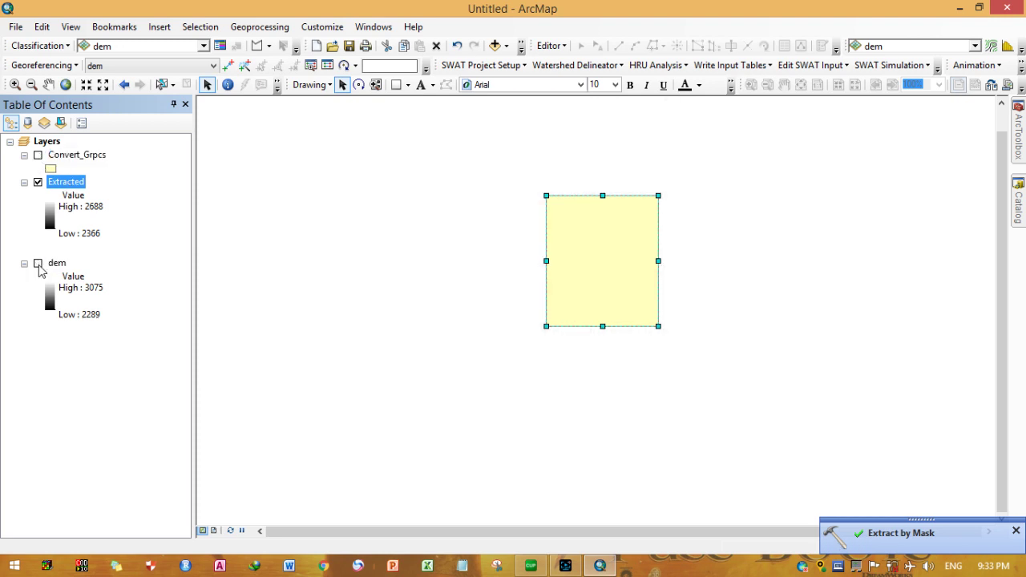
pyautogui.click(37, 156)
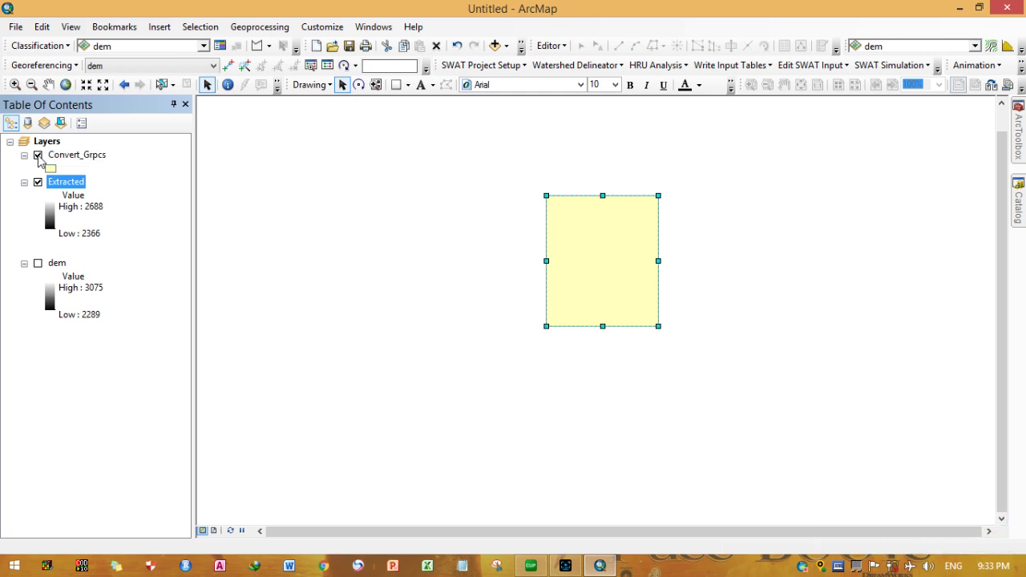
pyautogui.click(37, 156)
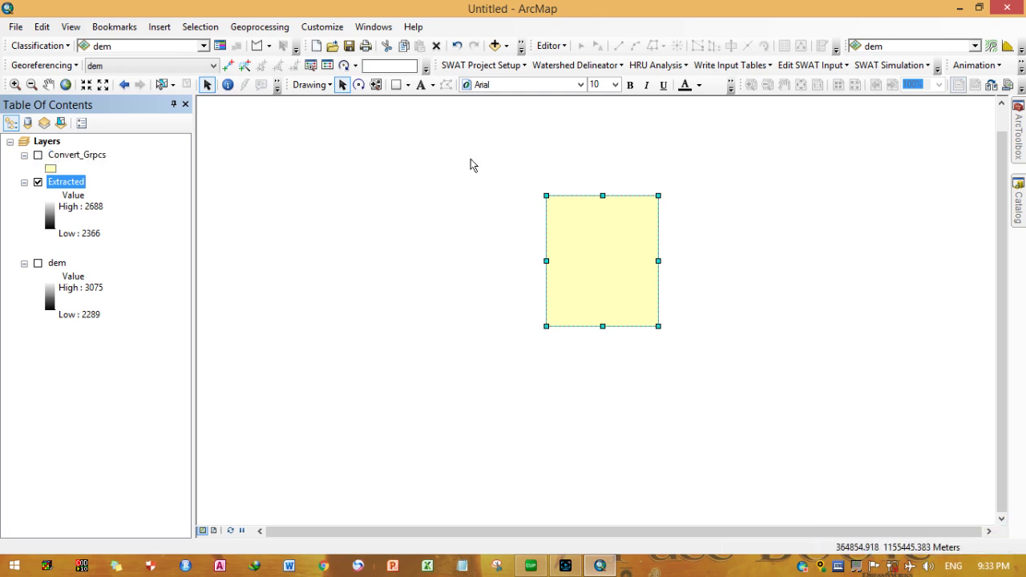
# - Move the drawn rectangle graphic off the extracted raster and delete it
pyautogui.click(342, 83)
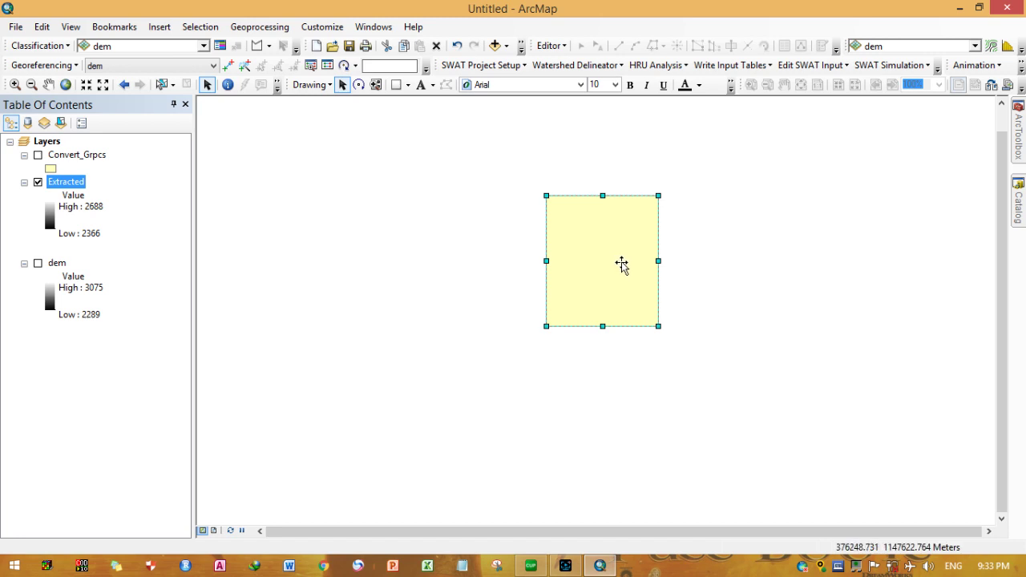
pyautogui.moveTo(622, 264); pyautogui.dragTo(496, 317)
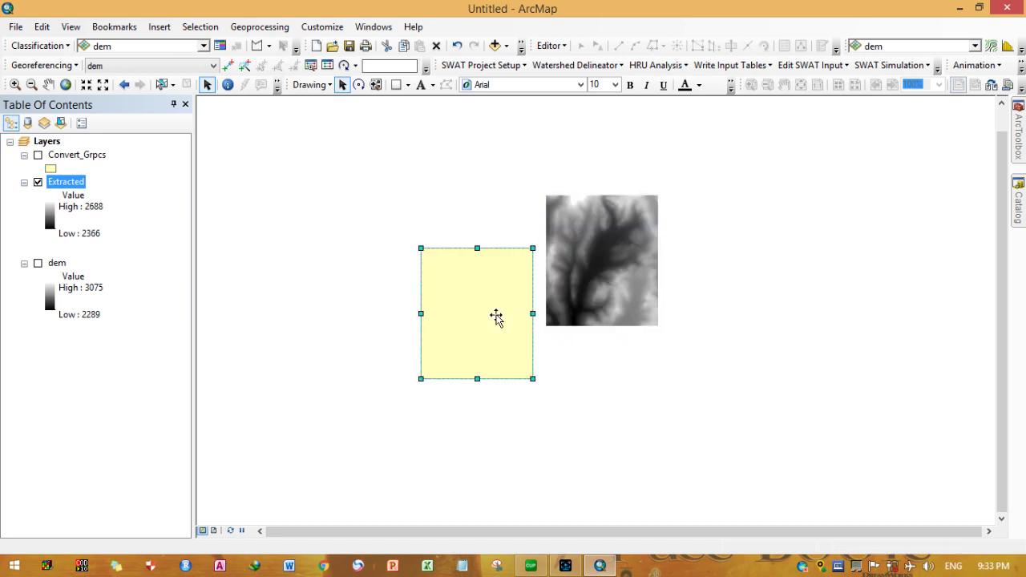
pyautogui.press('Delete')
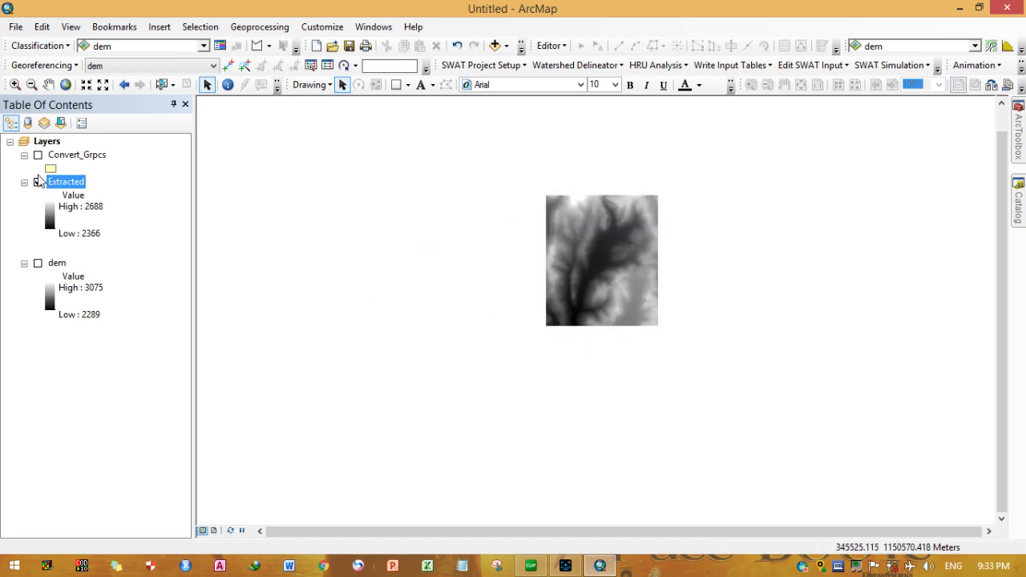
# - Show the dem layer briefly to compare it with the Extracted raster, and remove dem from the map
pyautogui.click(38, 182)
pyautogui.click(56, 263)
pyautogui.click(38, 263)
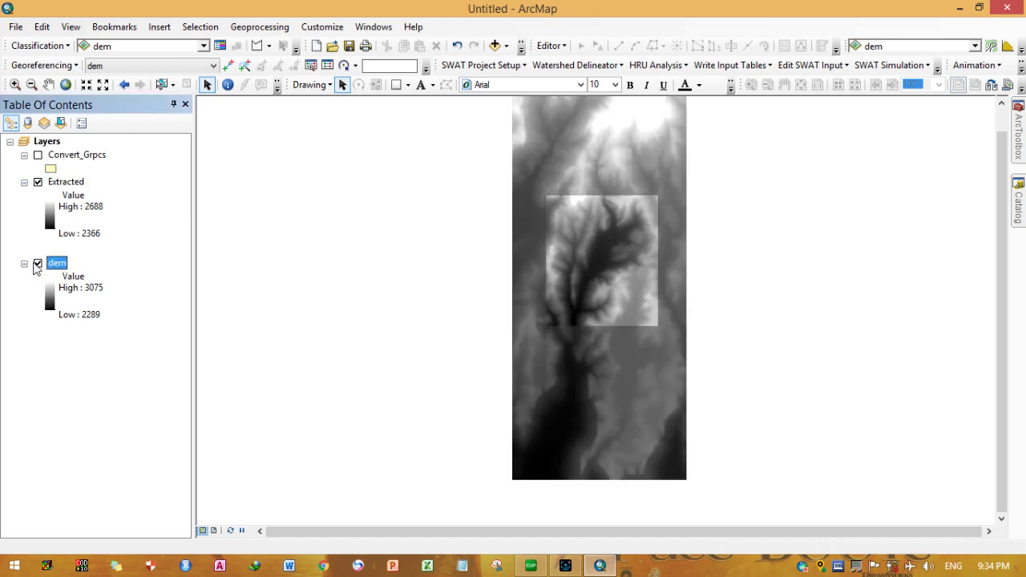
pyautogui.click(37, 263)
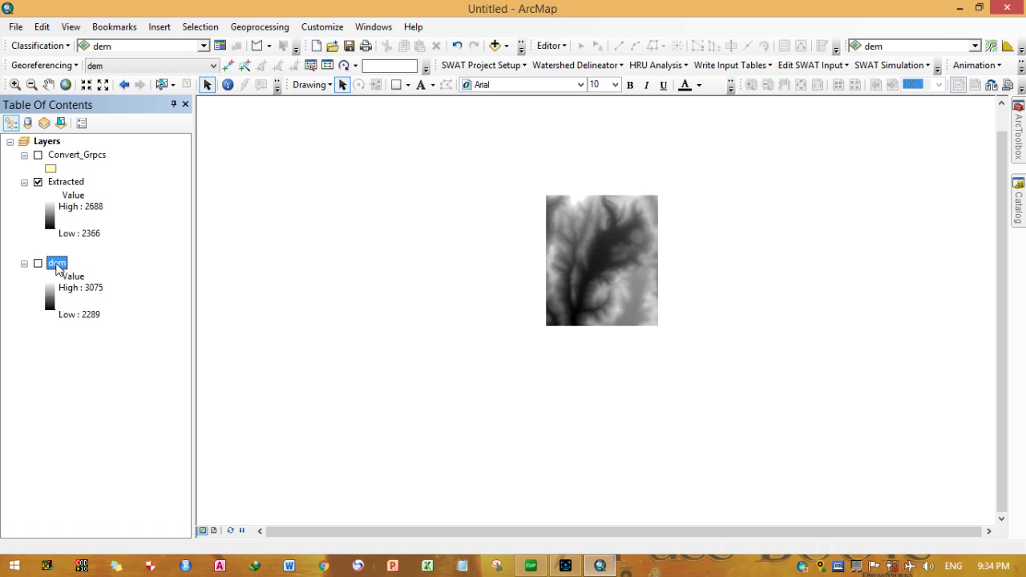
pyautogui.rightClick(58, 267)
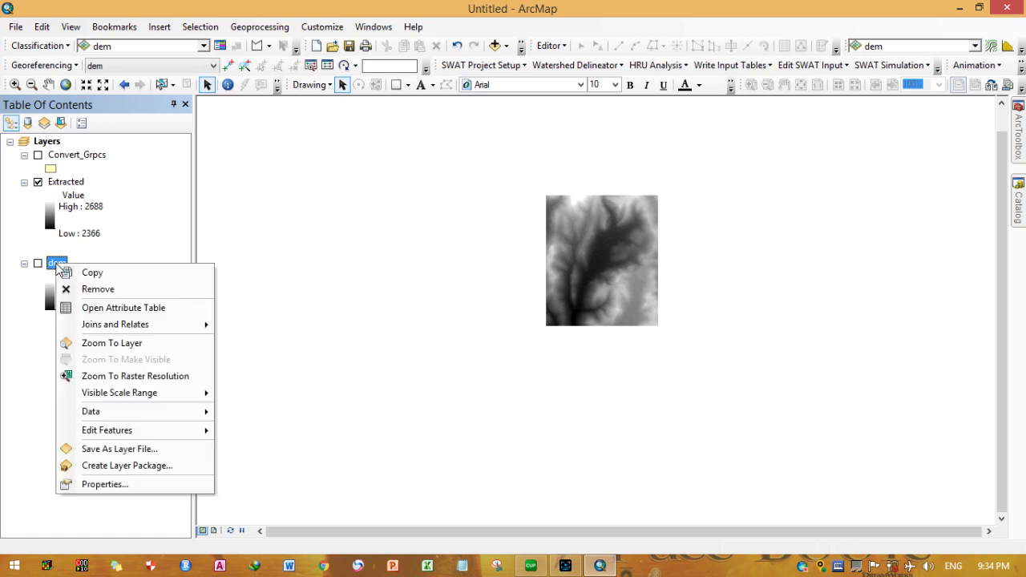
pyautogui.click(100, 290)
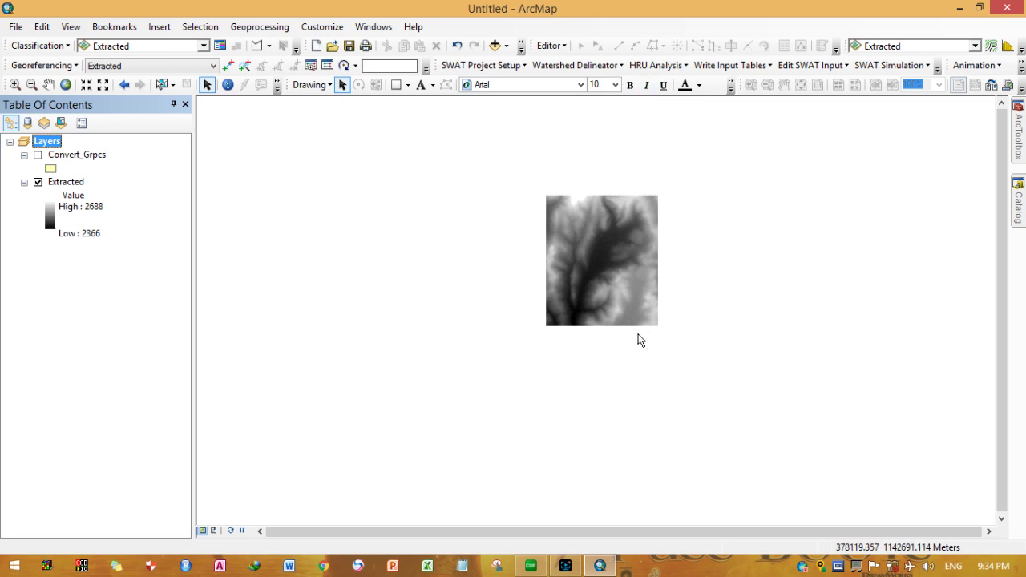
# - Collapse the Extraction toolset in ArcToolbox and expand the Hydrology toolset of the Spatial Analyst Tools
pyautogui.click(1019, 132)
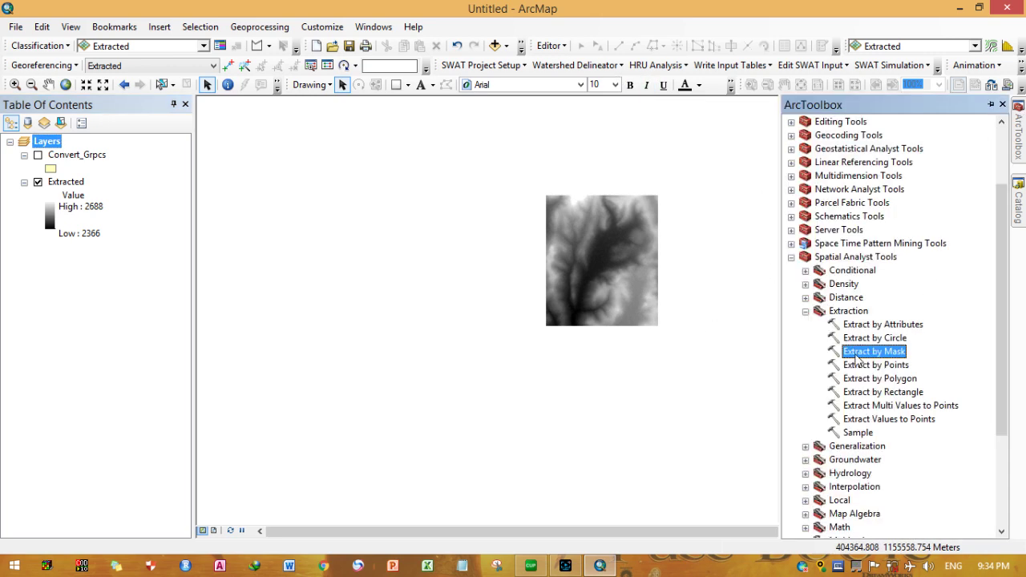
pyautogui.click(806, 311)
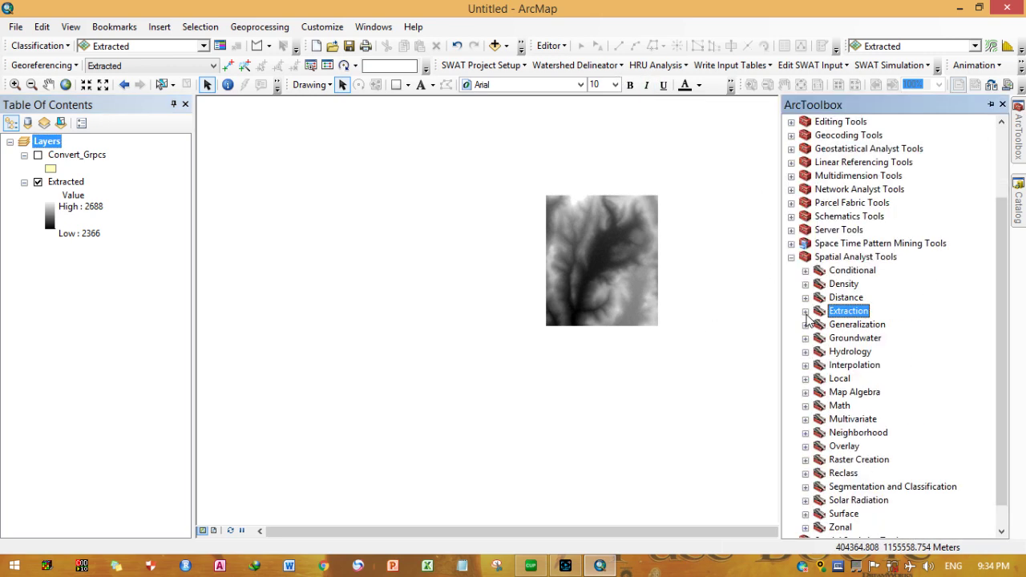
pyautogui.click(791, 257)
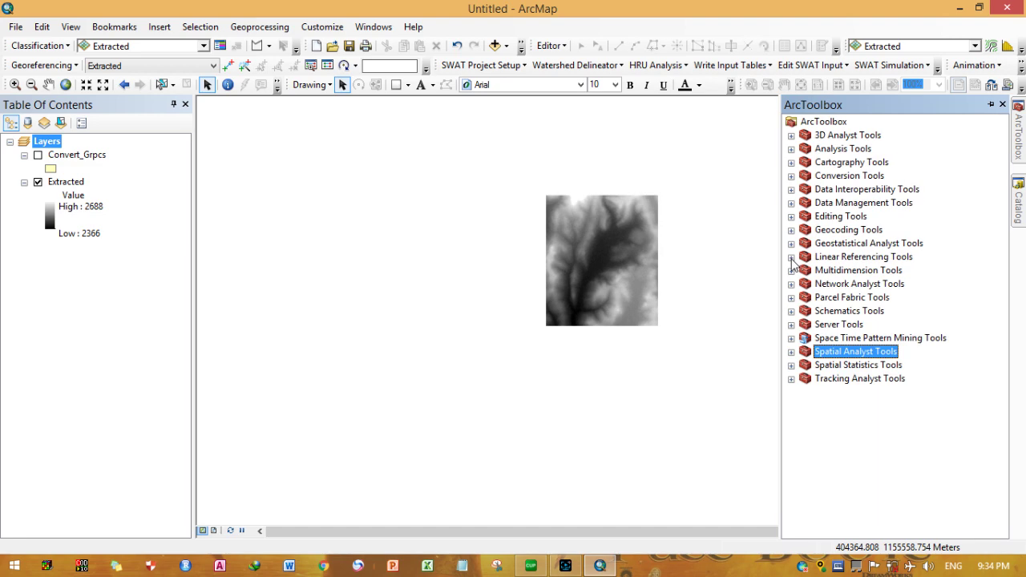
pyautogui.click(792, 352)
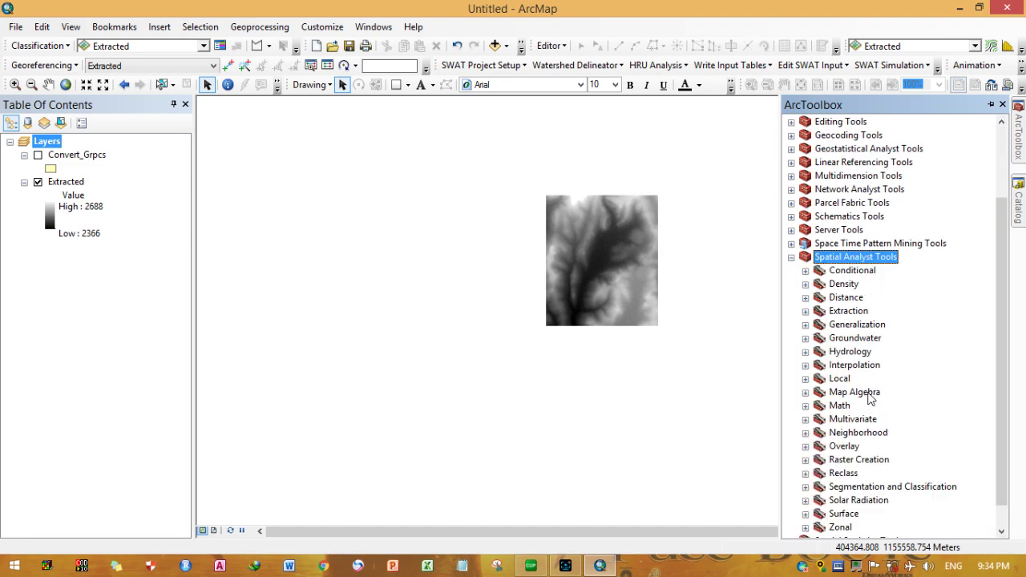
pyautogui.doubleClick(851, 353)
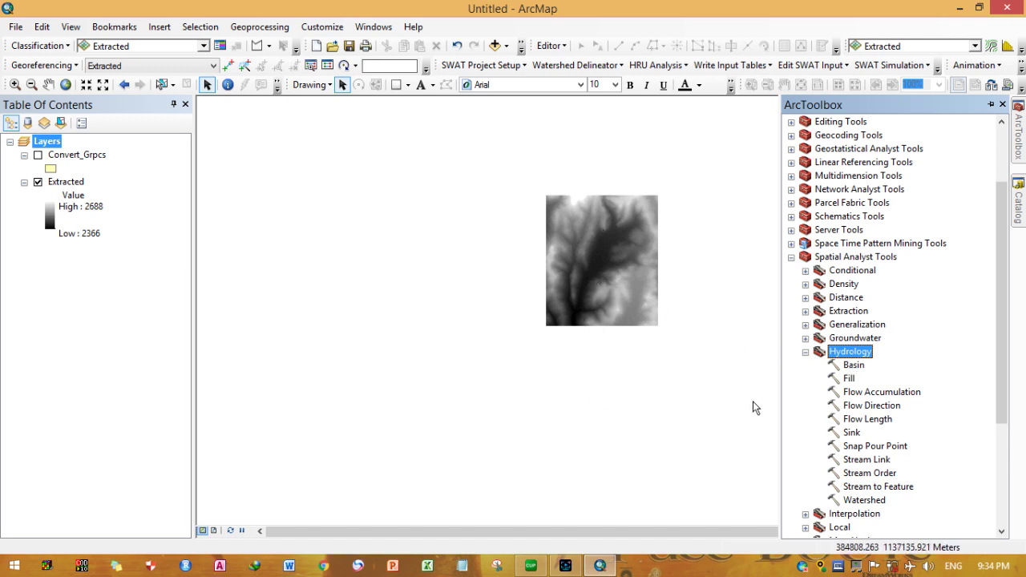
# - Run the Fill tool on the Extracted raster, saving the output surface raster as fill in E:\Tutorial_delineation
pyautogui.doubleClick(849, 378)
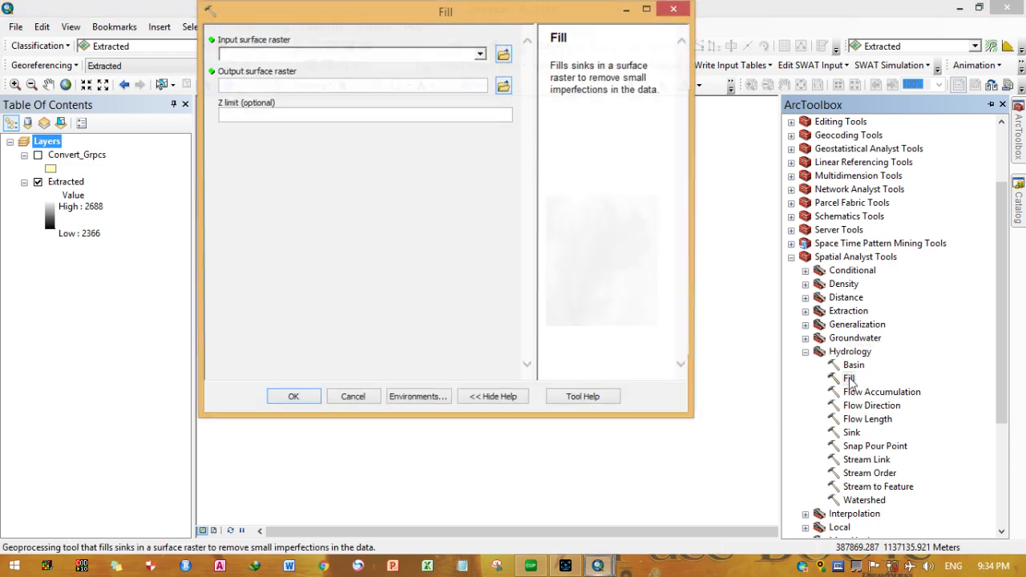
pyautogui.moveTo(69, 182); pyautogui.dragTo(237, 55)
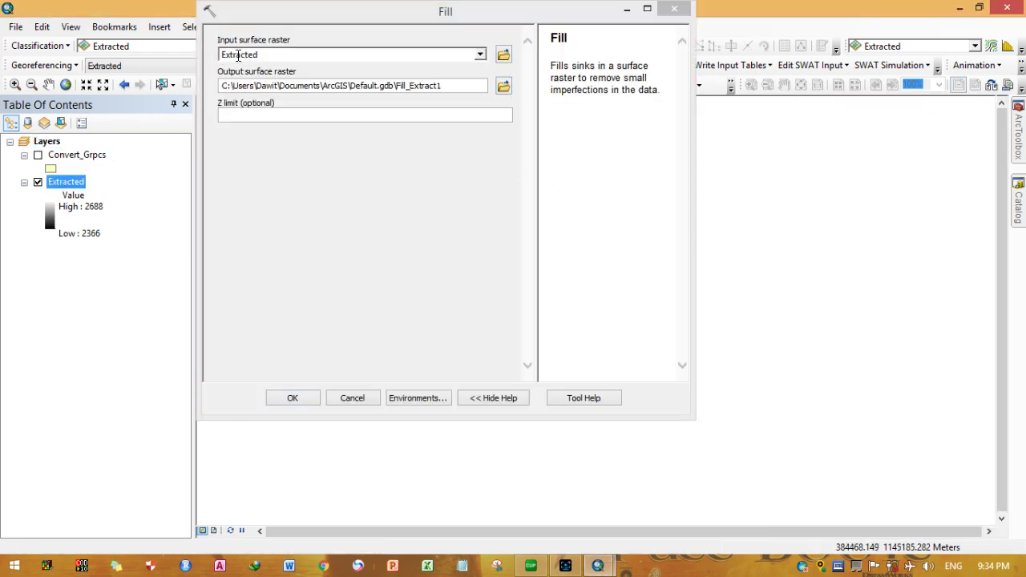
pyautogui.click(503, 86)
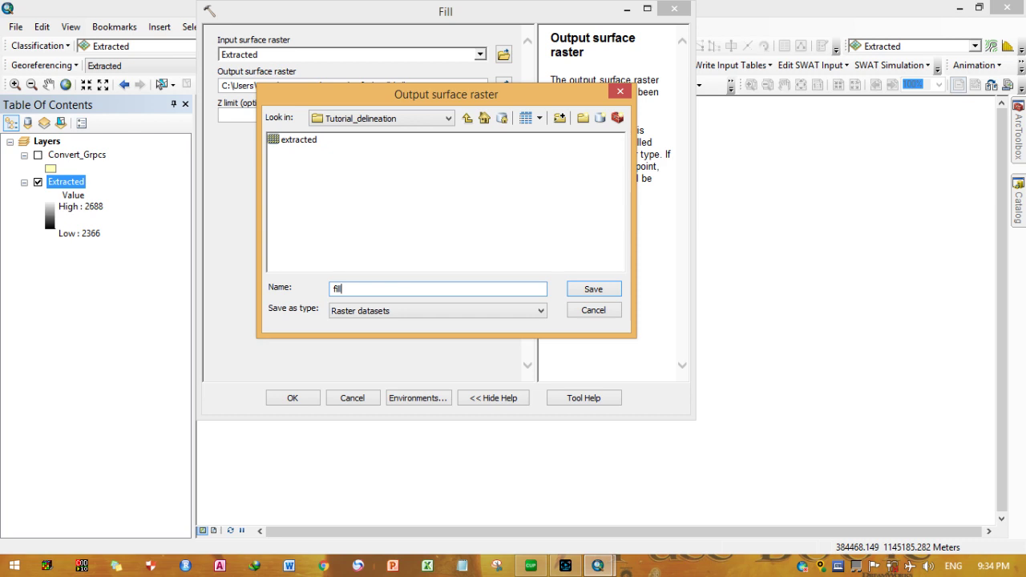
pyautogui.click(575, 292)
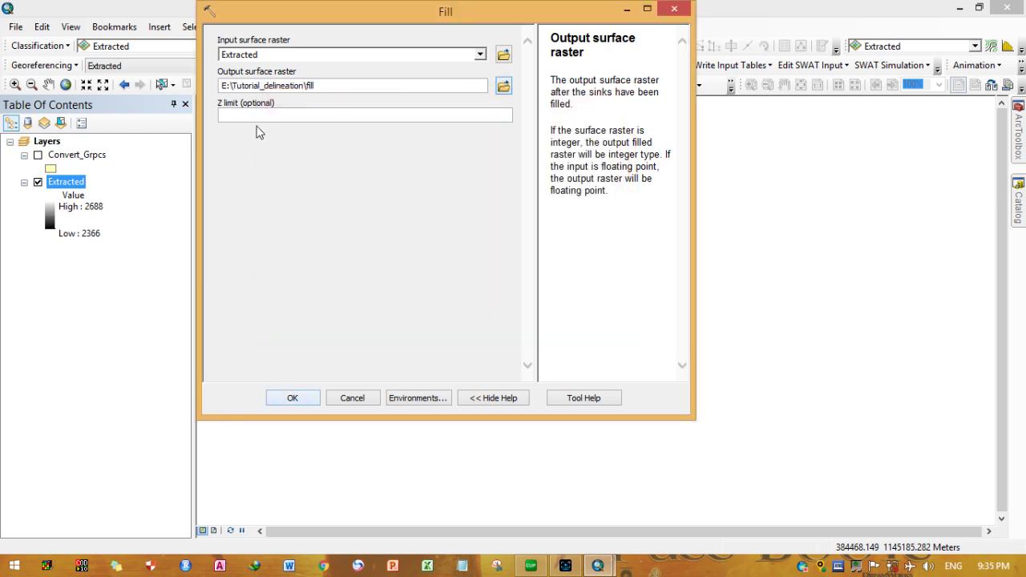
pyautogui.click(292, 398)
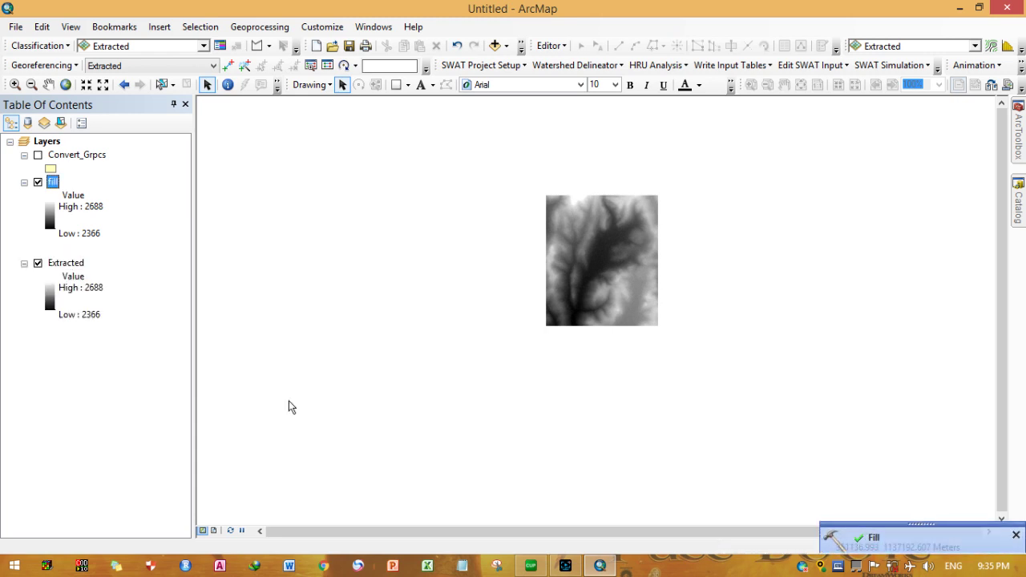
pyautogui.click(1016, 531)
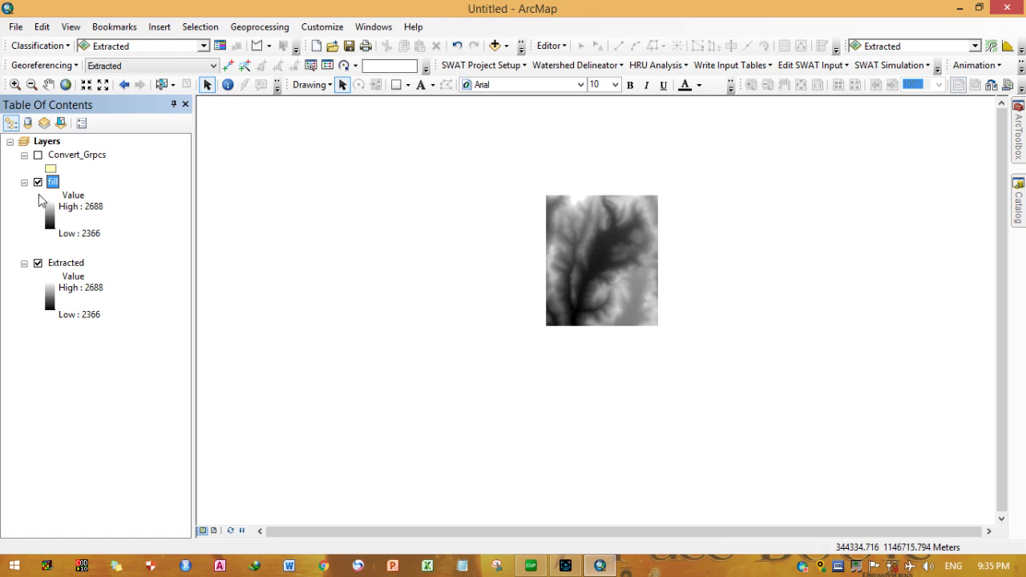
# - Remove the Extracted layer from the map
pyautogui.click(68, 267)
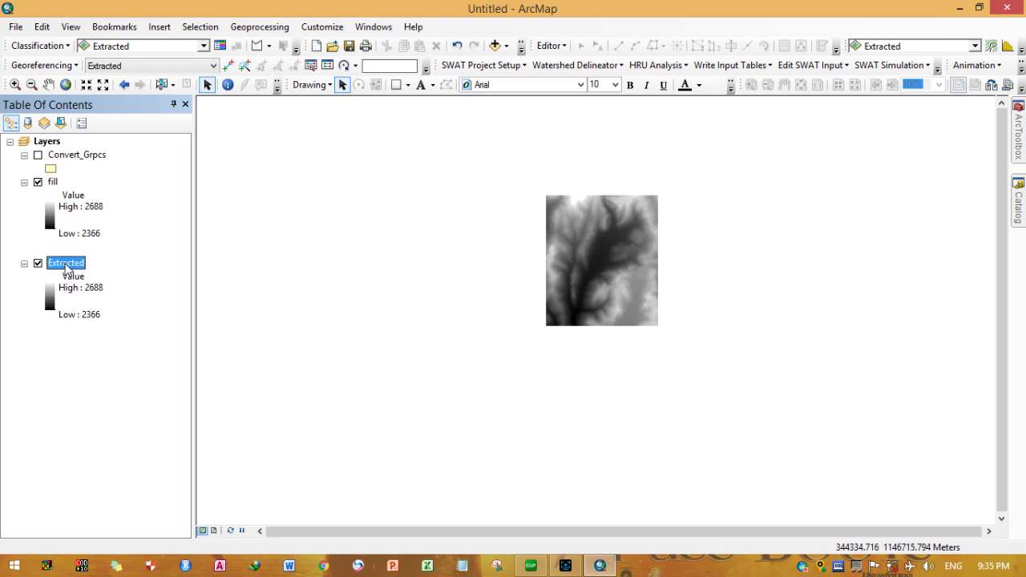
pyautogui.rightClick(68, 270)
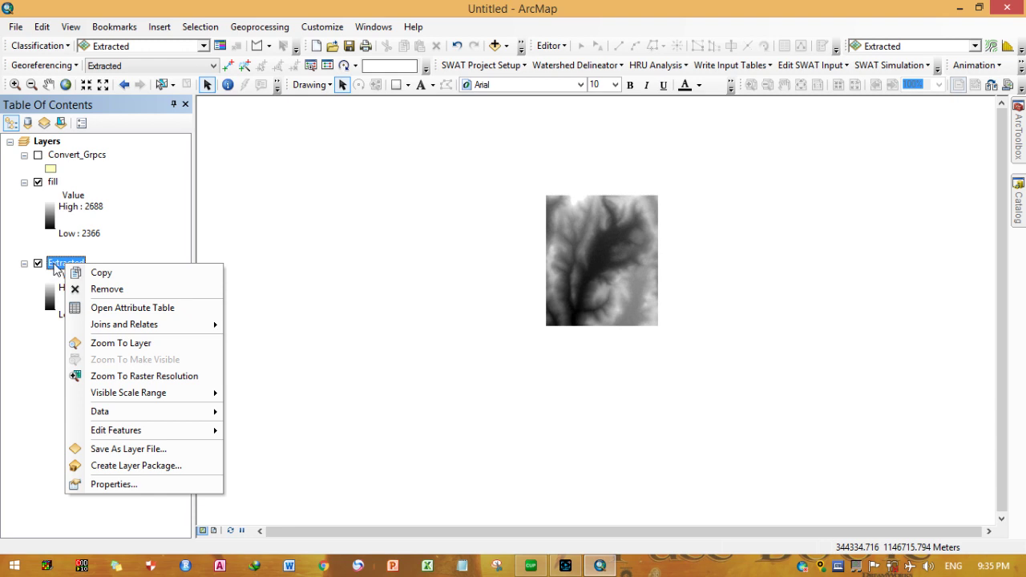
pyautogui.click(97, 289)
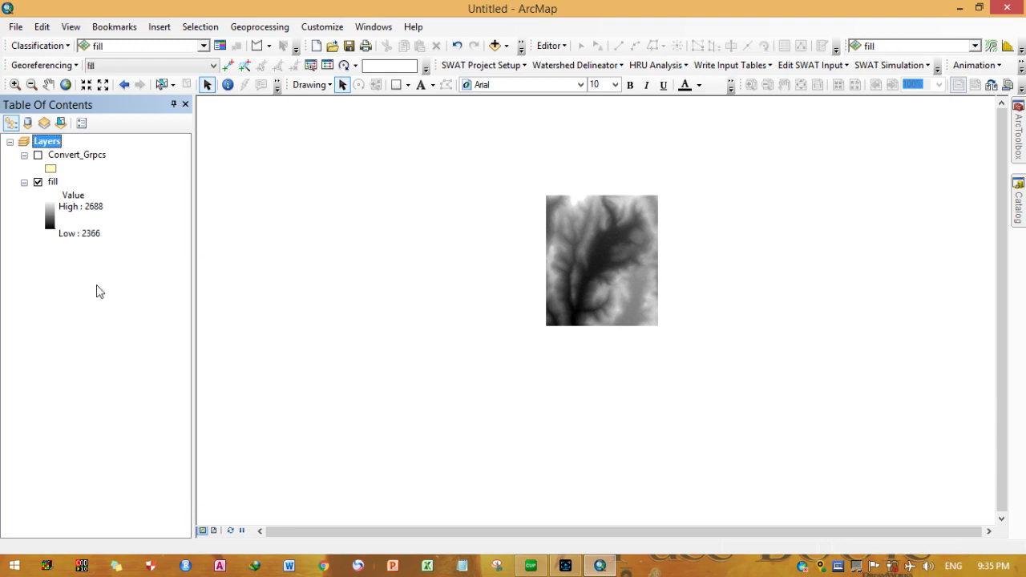
# - Run the Flow Direction tool on the fill raster, saving the output flow direction raster as flow_dir in E:\Tutorial_delineation
pyautogui.click(1022, 142)
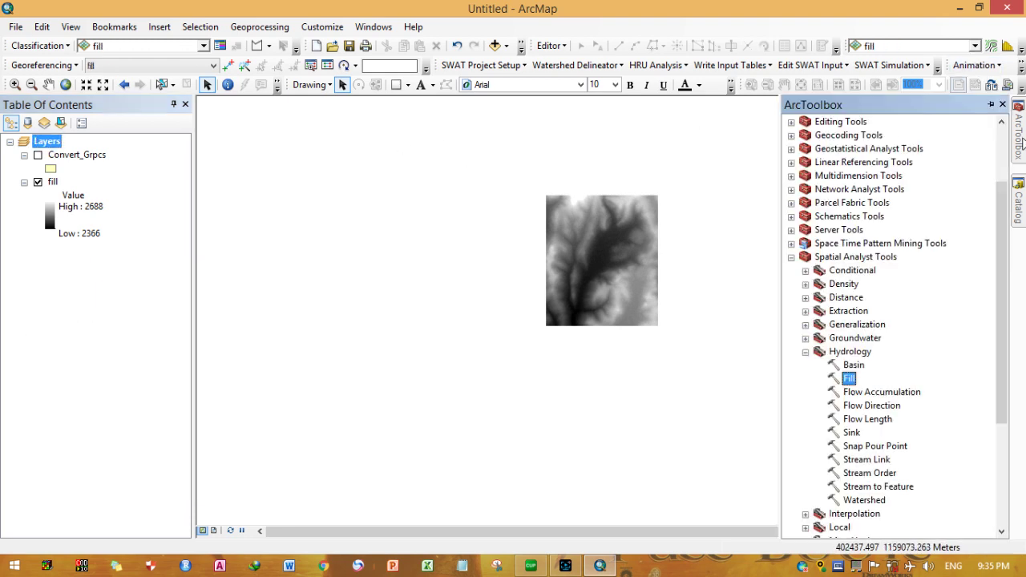
pyautogui.click(880, 406)
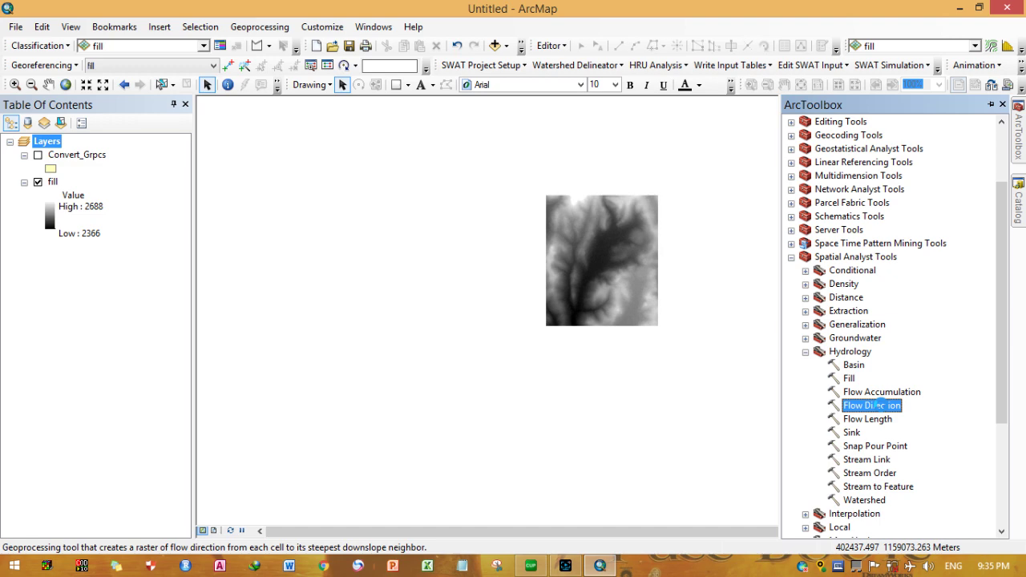
pyautogui.doubleClick(877, 406)
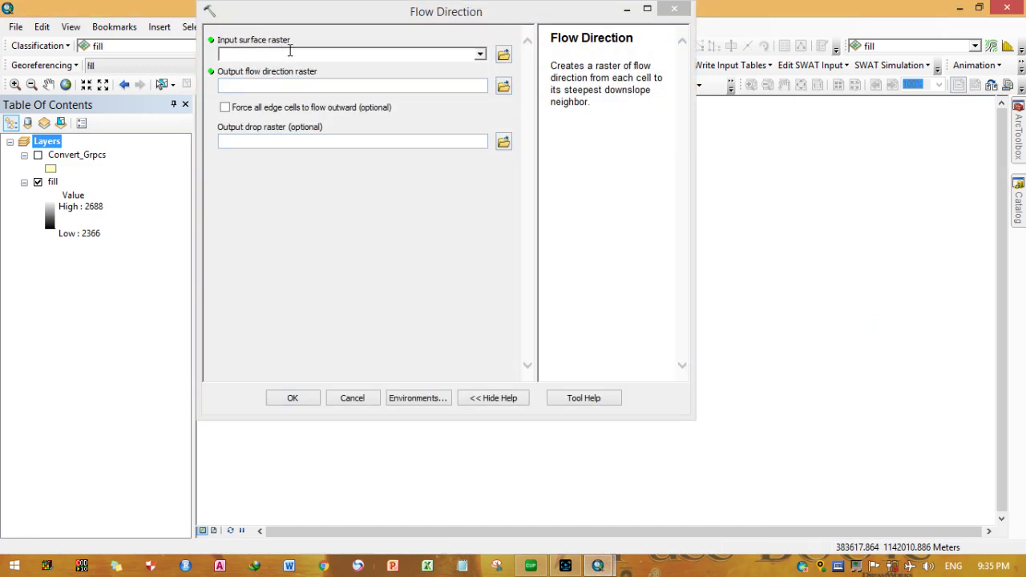
pyautogui.click(53, 183)
pyautogui.moveTo(52, 182); pyautogui.dragTo(272, 52)
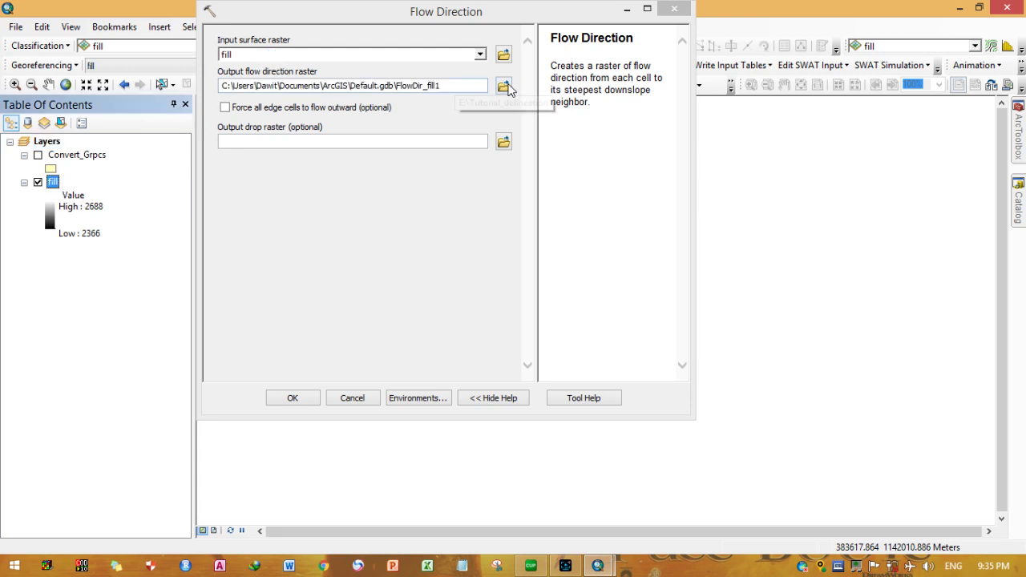
pyautogui.click(504, 87)
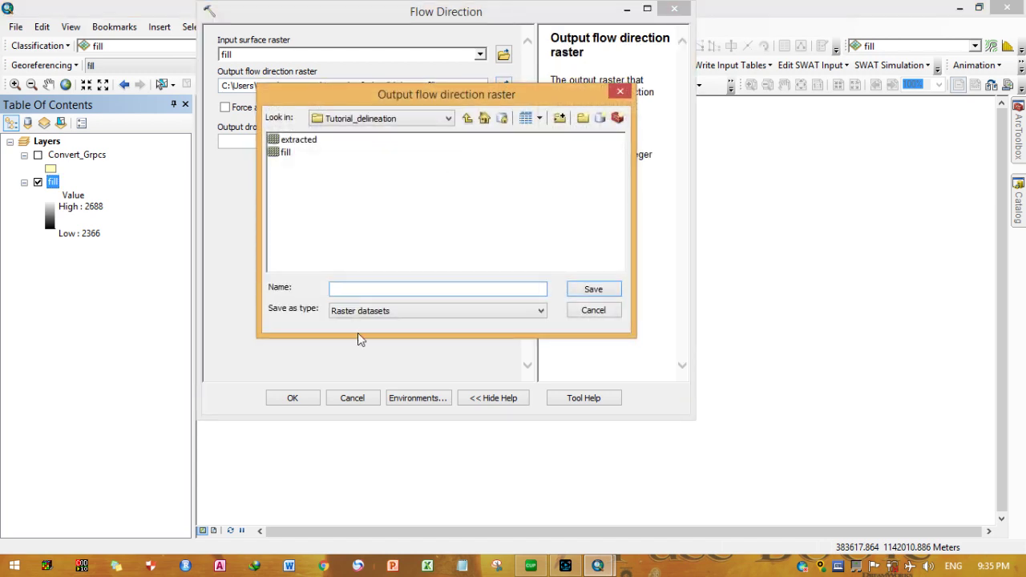
pyautogui.write('flow_dir')
pyautogui.click(616, 290)
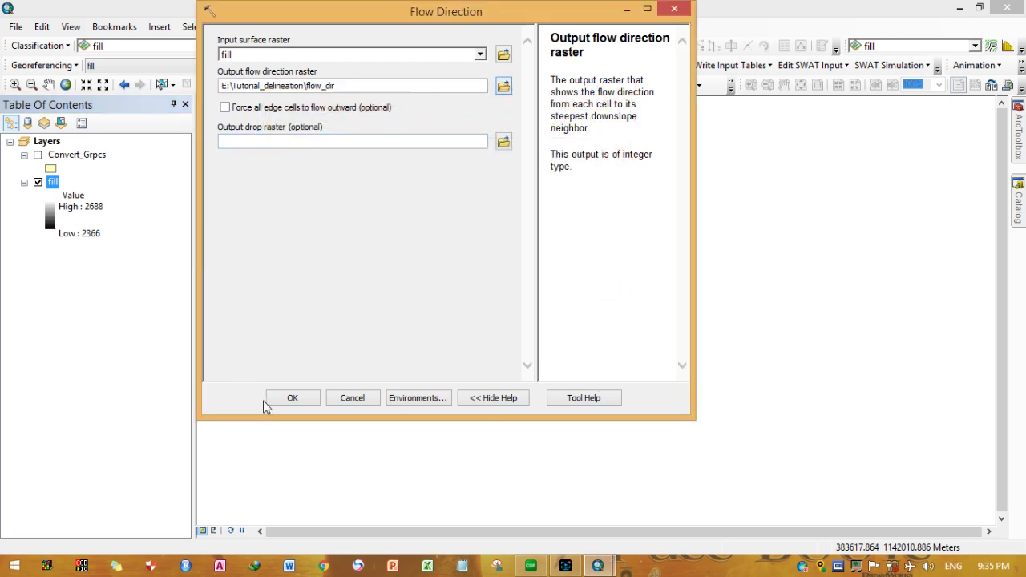
pyautogui.click(292, 399)
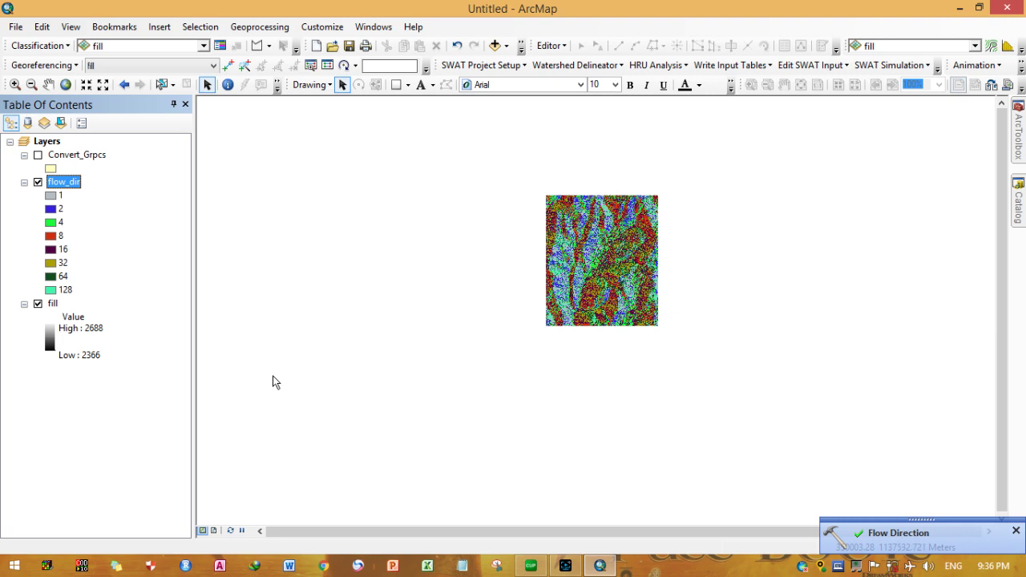
# - Remove the Convert_Grpcs layer from the map and select the fill layer
pyautogui.click(77, 160)
pyautogui.rightClick(77, 160)
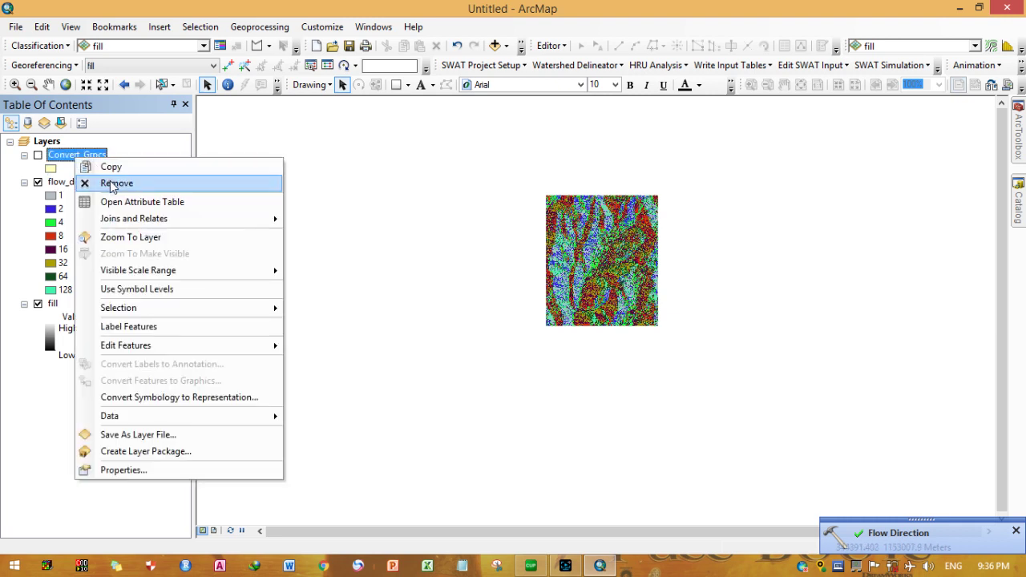
pyautogui.click(114, 184)
pyautogui.click(53, 278)
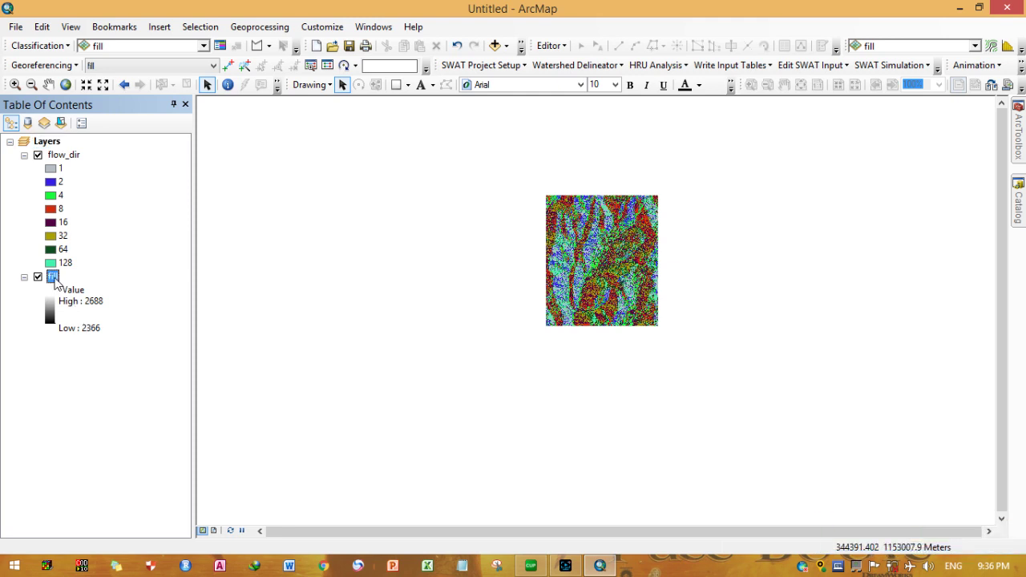
# - Run the Flow Accumulation tool on flow_dir with FLOAT output data type, saving the accumulation raster as Accumul in E:\Tutorial_delineation
pyautogui.click(1017, 140)
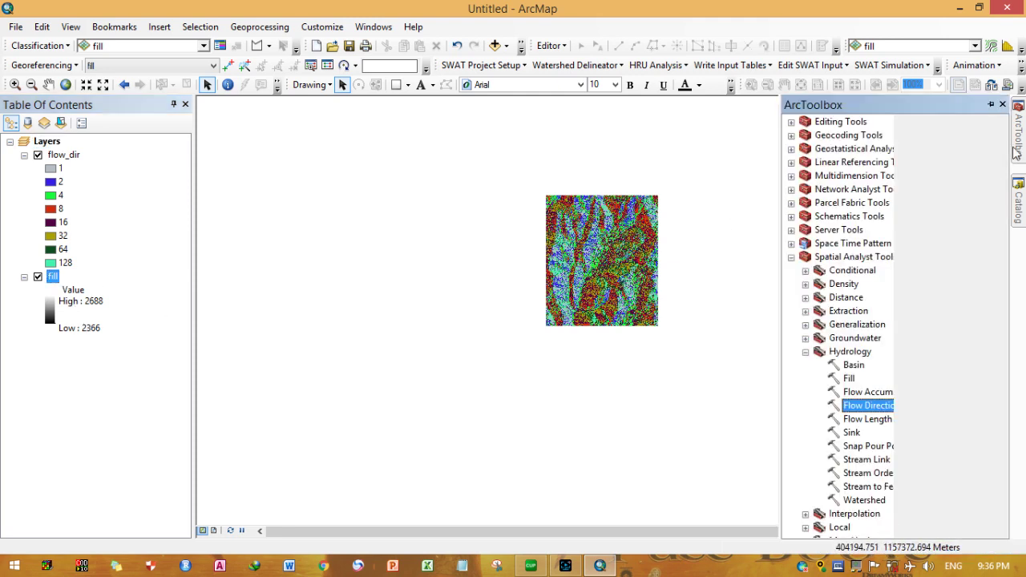
pyautogui.doubleClick(882, 392)
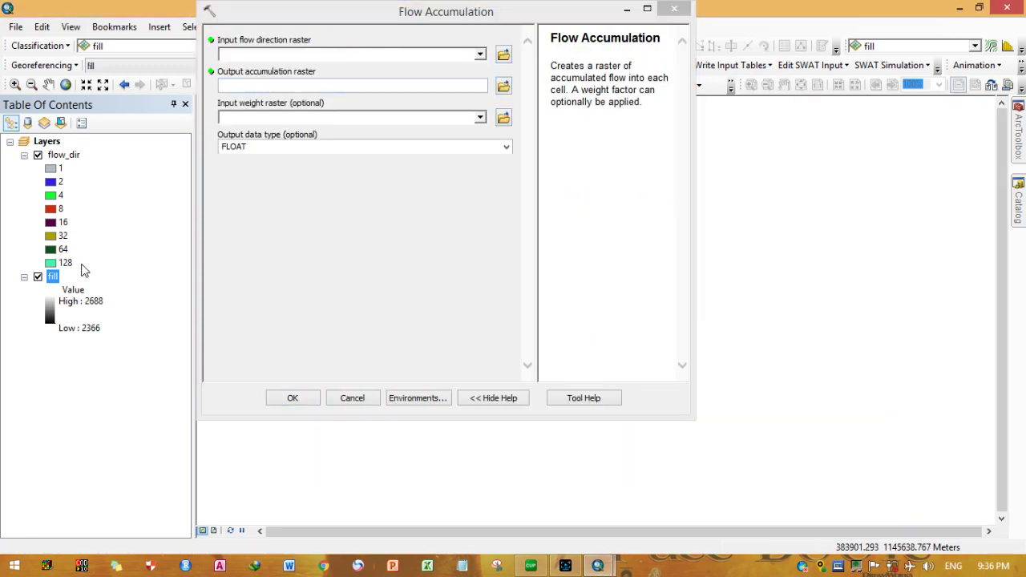
pyautogui.click(63, 154)
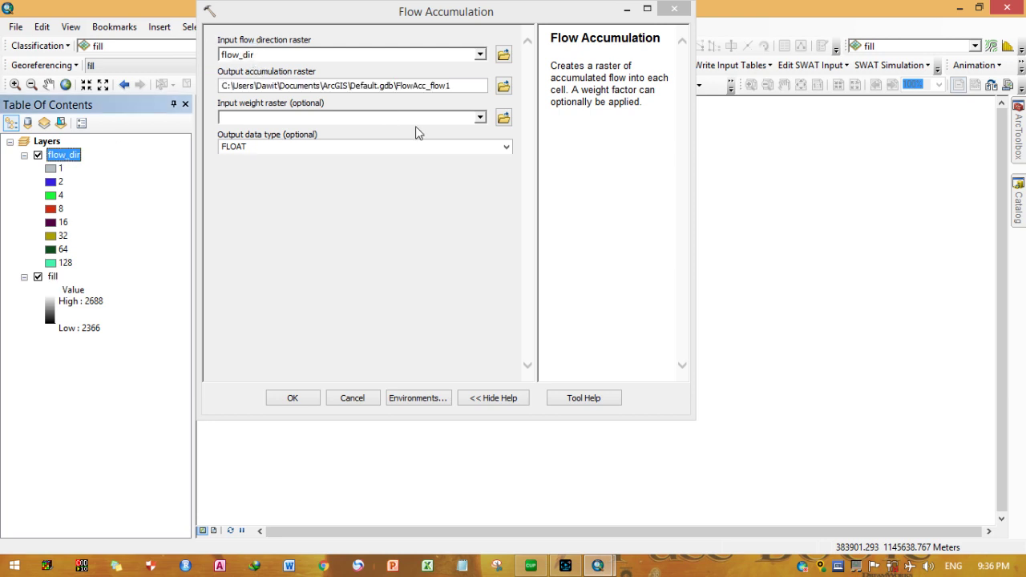
pyautogui.click(479, 55)
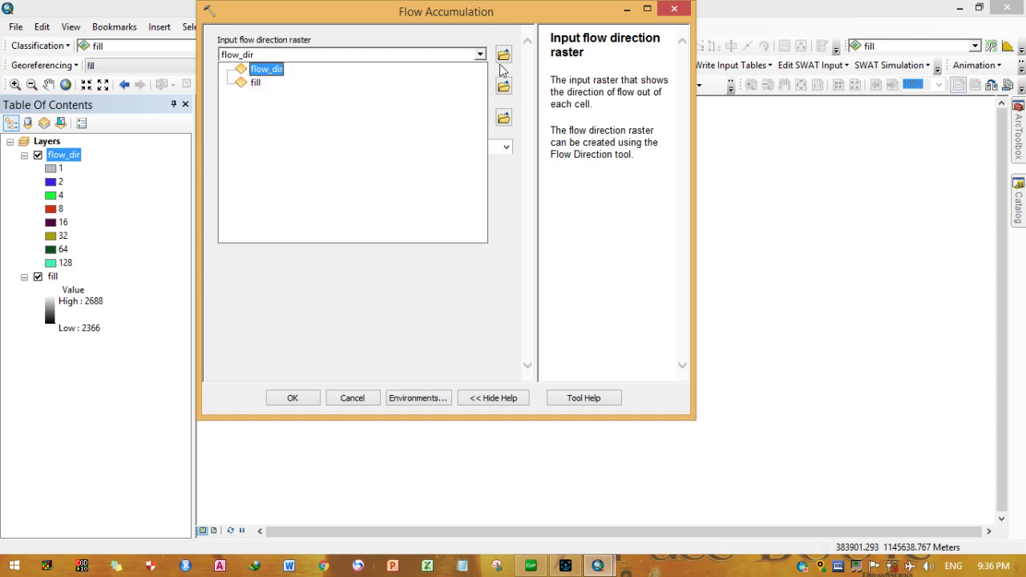
pyautogui.click(481, 54)
pyautogui.click(481, 54)
pyautogui.click(481, 55)
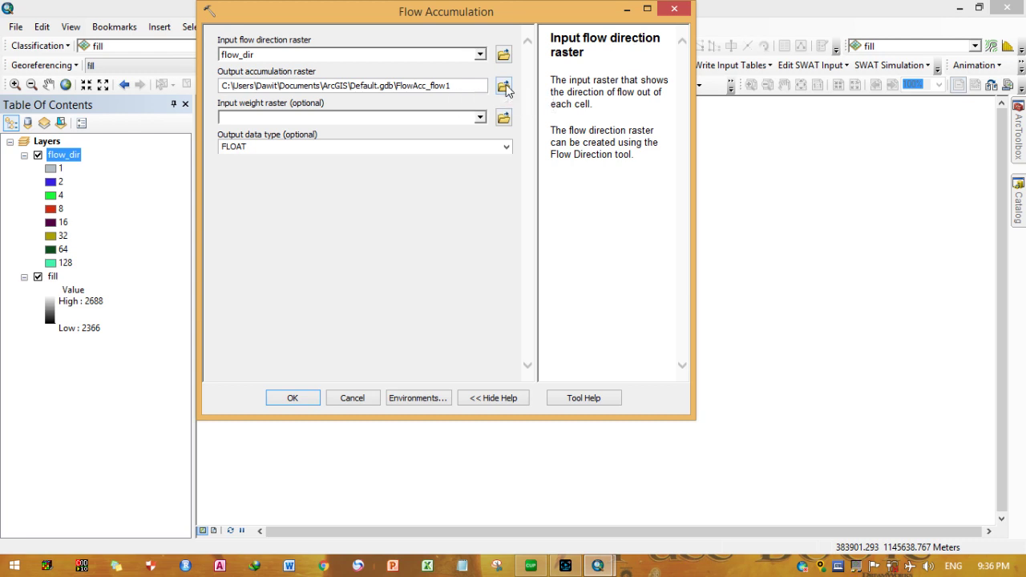
pyautogui.click(504, 86)
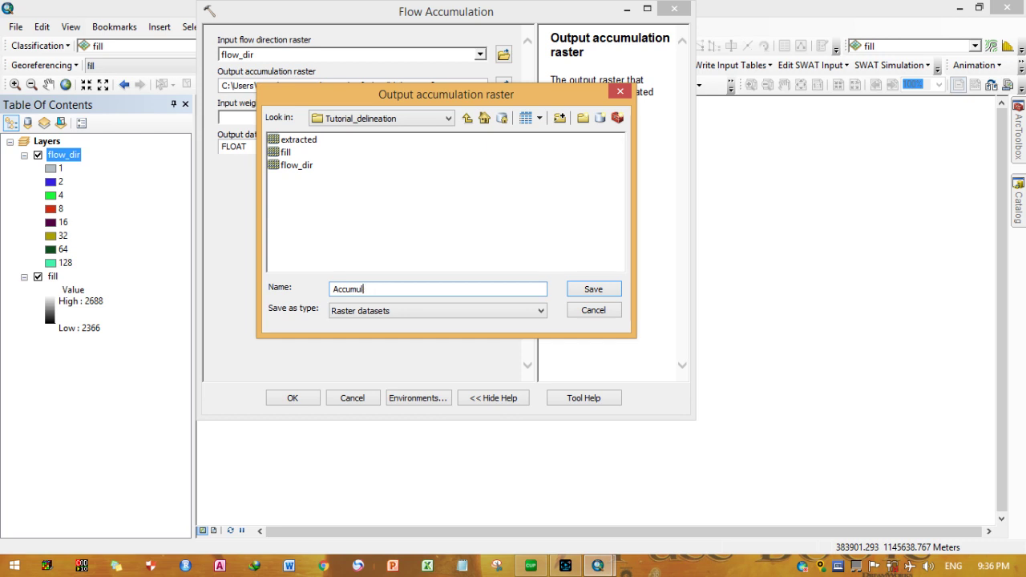
pyautogui.click(619, 291)
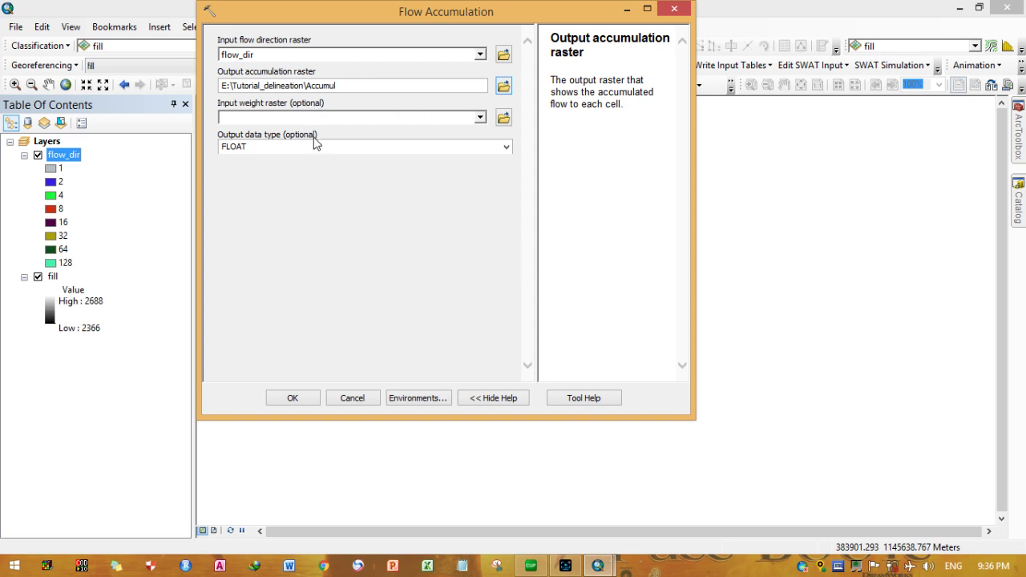
pyautogui.click(292, 398)
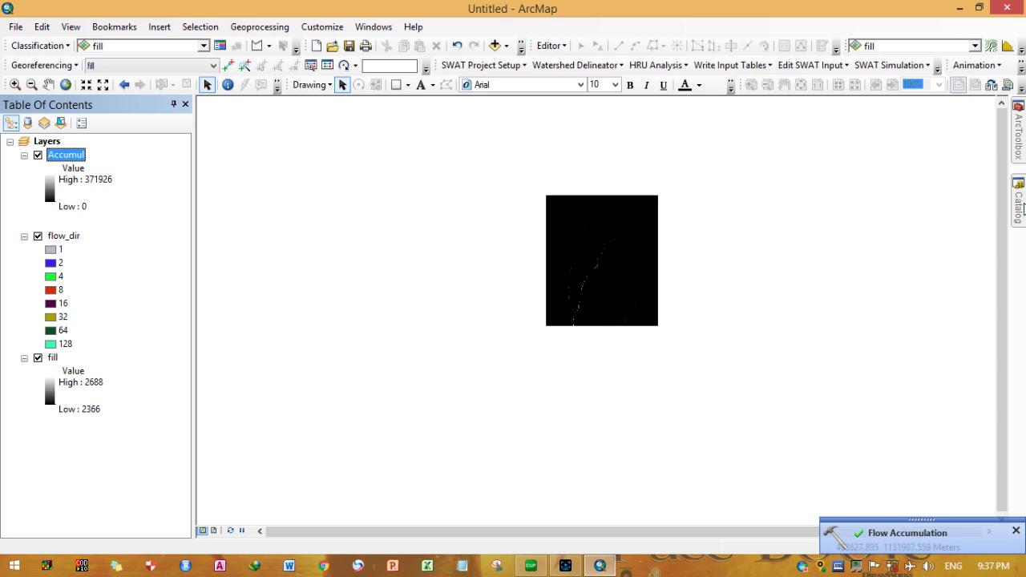
pyautogui.moveTo(1020, 154)
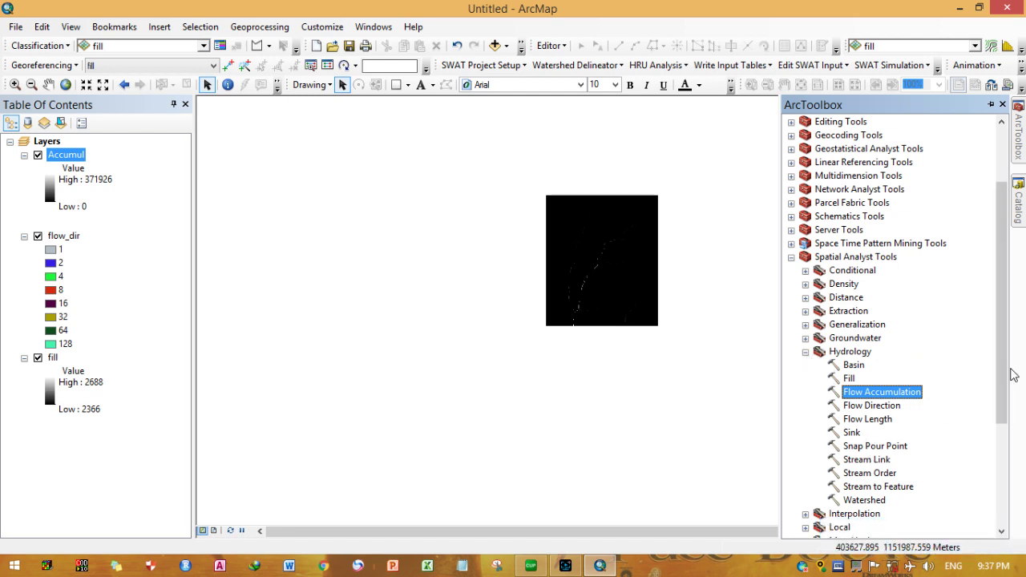
pyautogui.moveTo(1008, 375); pyautogui.dragTo(1012, 415)
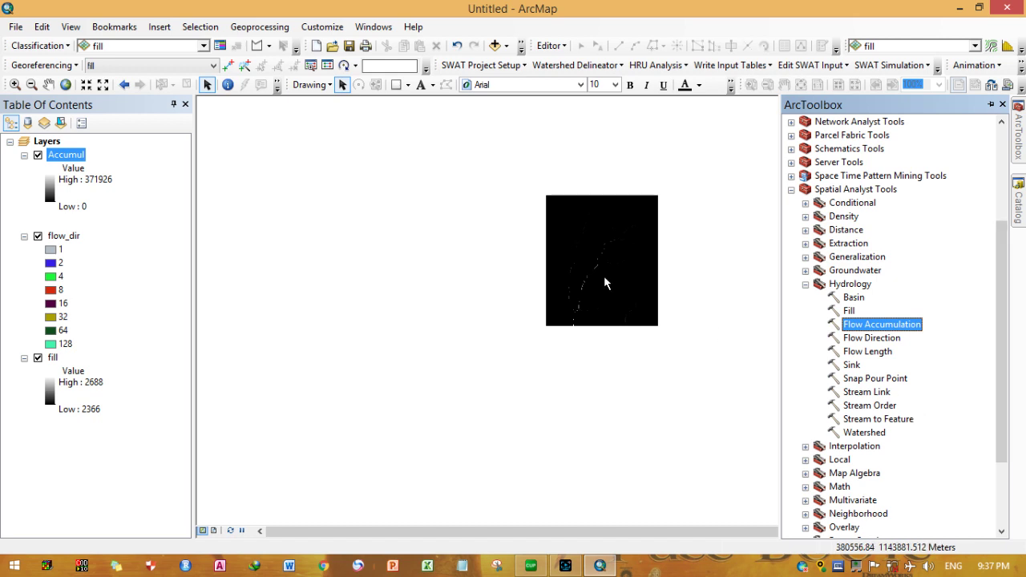
pyautogui.click(597, 301)
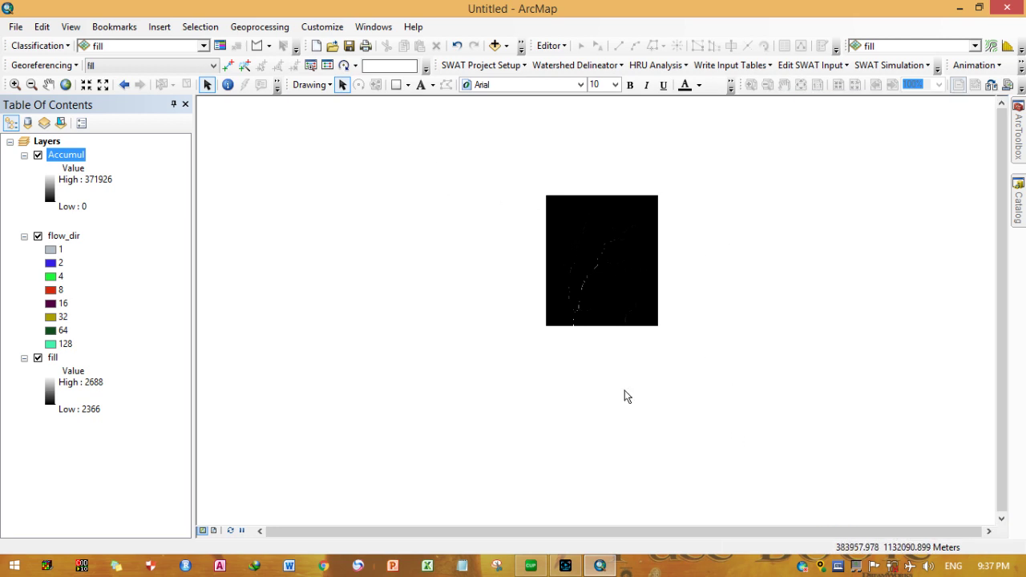
# - Examine the stream lines of the Accumul raster up close, including its lower part
pyautogui.click(86, 84)
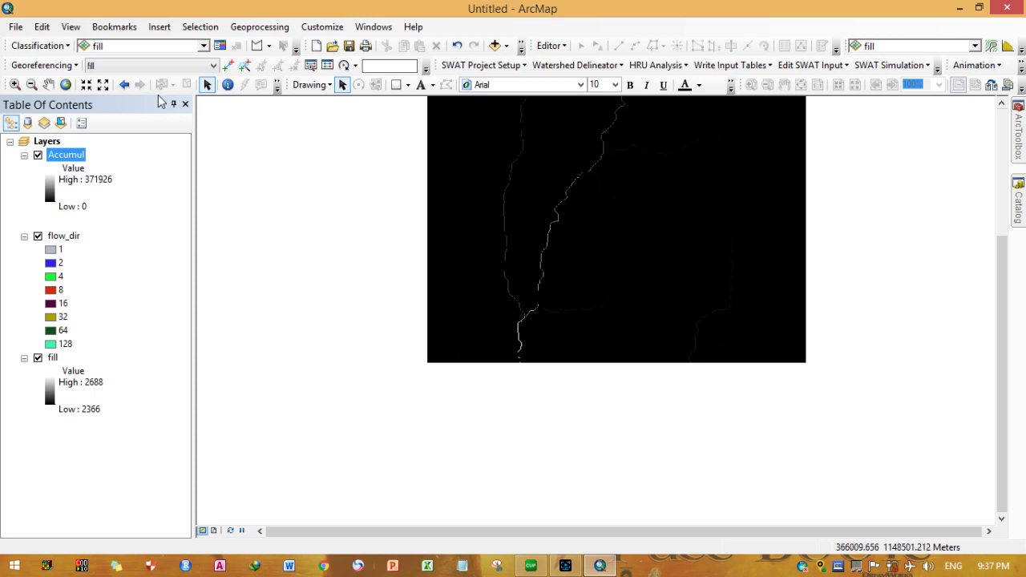
pyautogui.click(49, 85)
pyautogui.moveTo(532, 211); pyautogui.dragTo(528, 327)
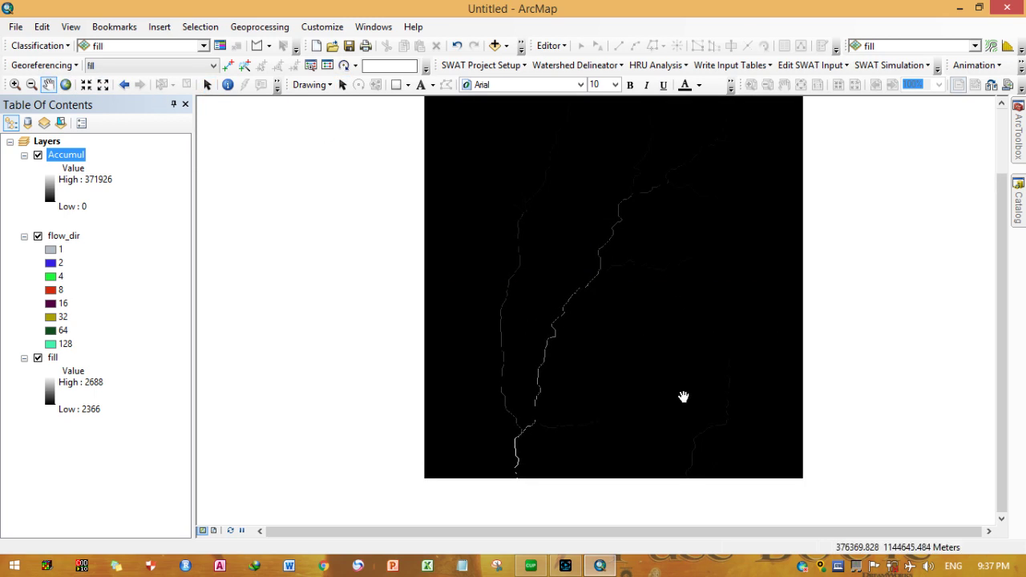
pyautogui.moveTo(682, 396); pyautogui.dragTo(412, 243)
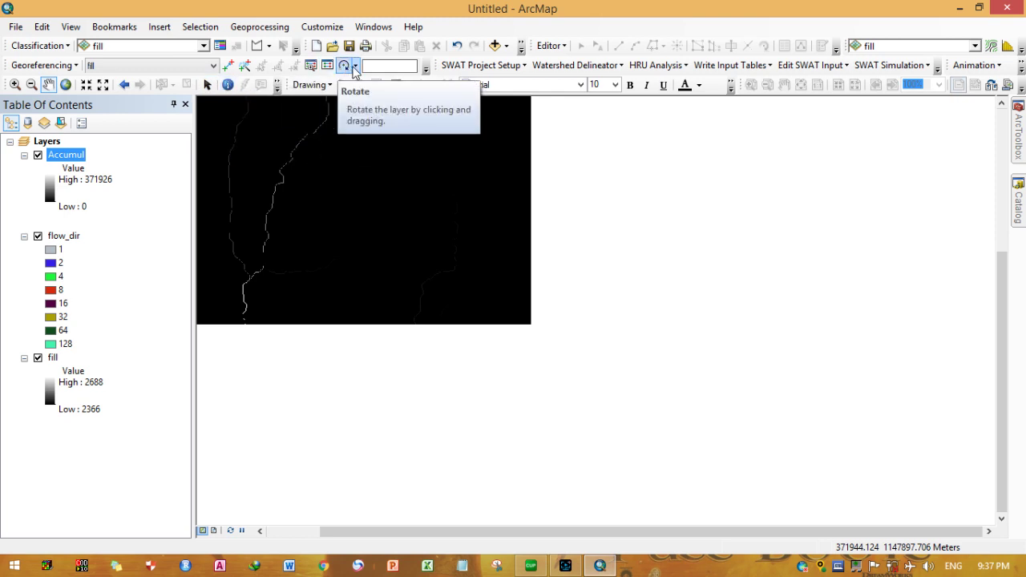
pyautogui.click(356, 66)
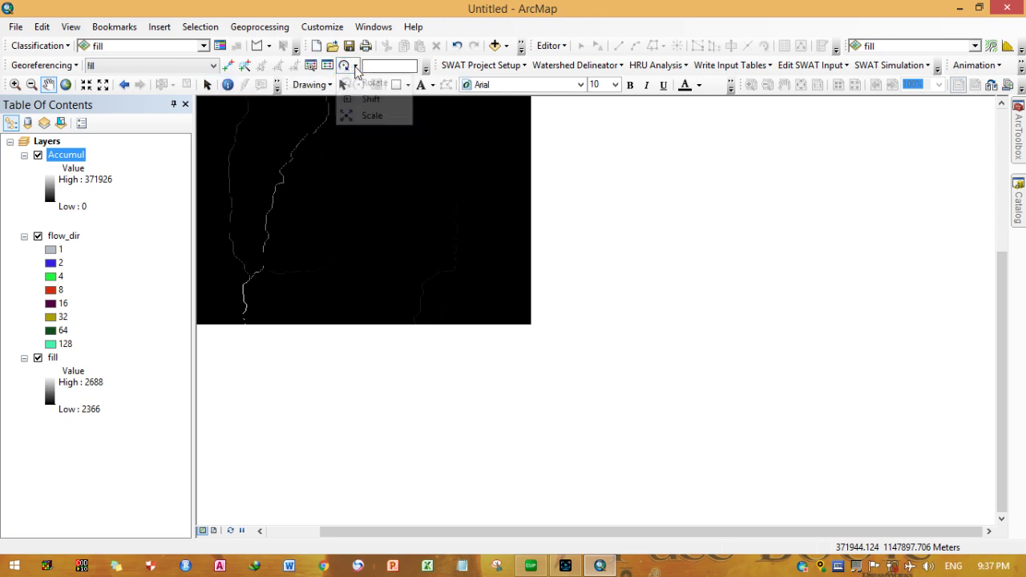
pyautogui.click(312, 69)
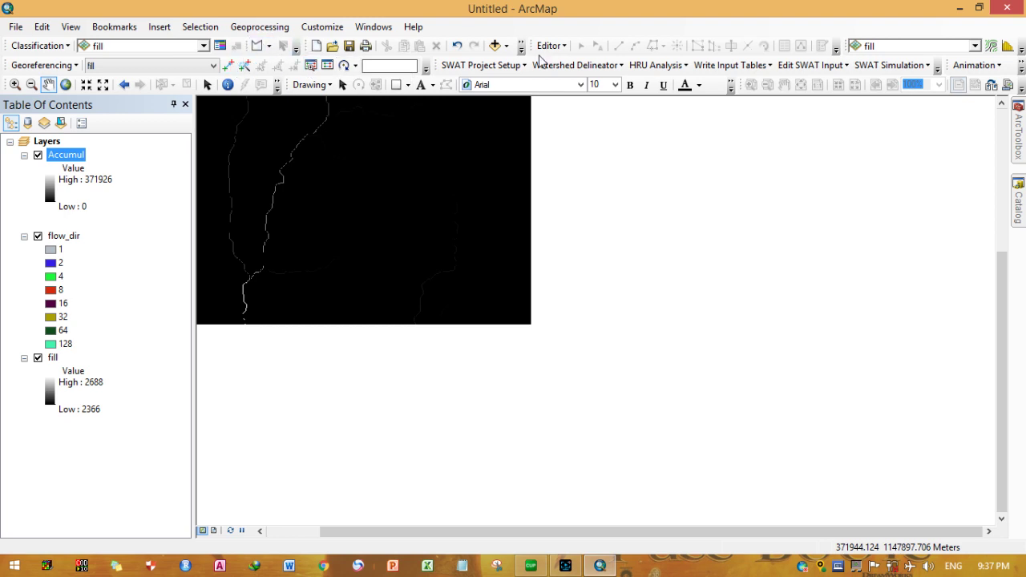
pyautogui.click(836, 50)
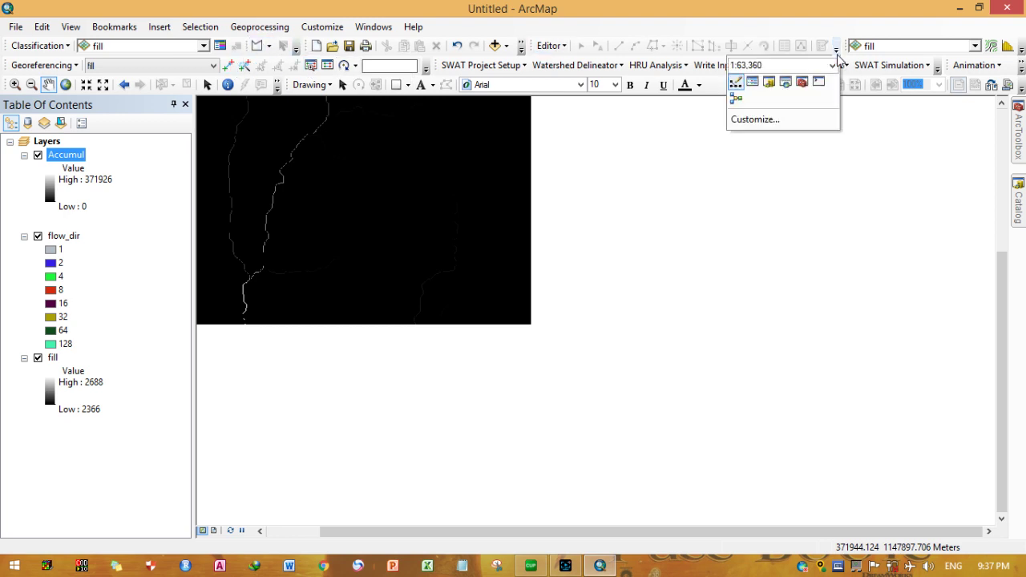
pyautogui.click(838, 50)
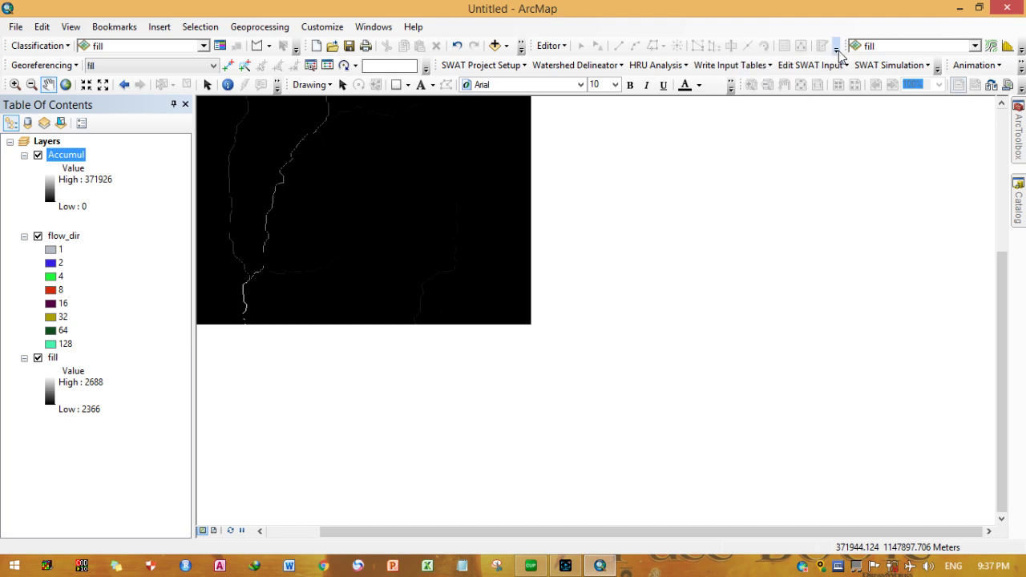
pyautogui.click(730, 87)
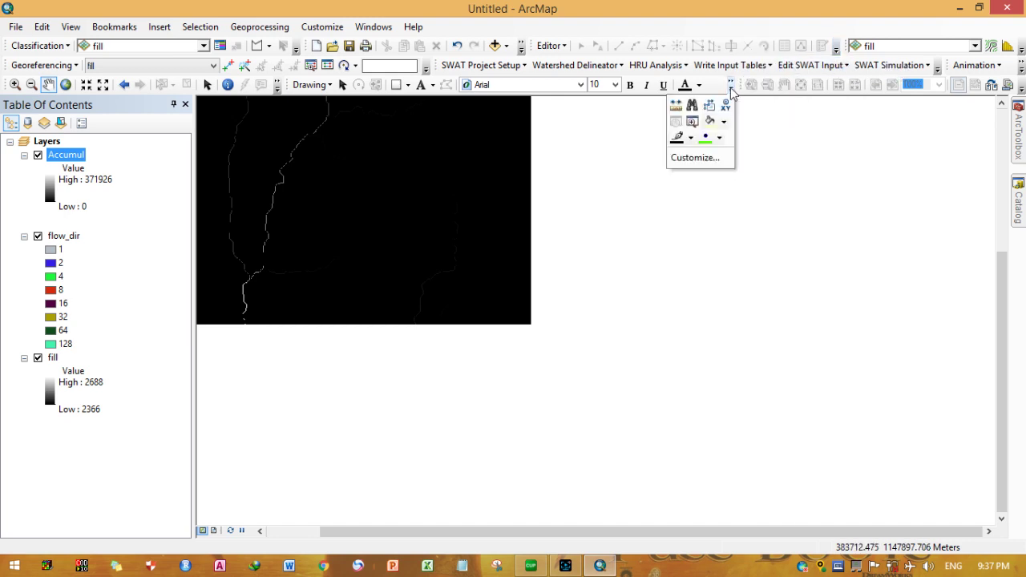
pyautogui.click(727, 108)
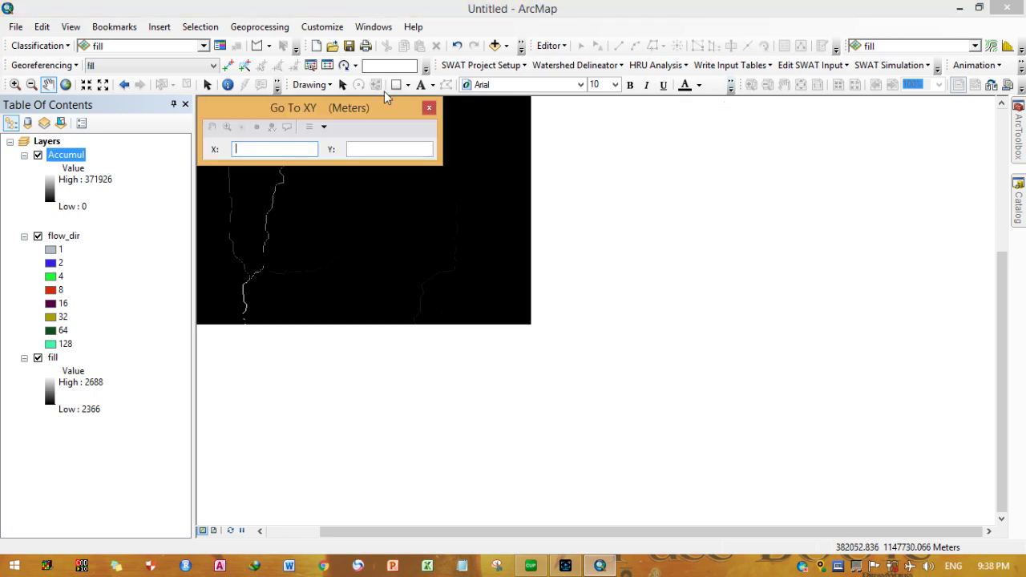
pyautogui.click(324, 128)
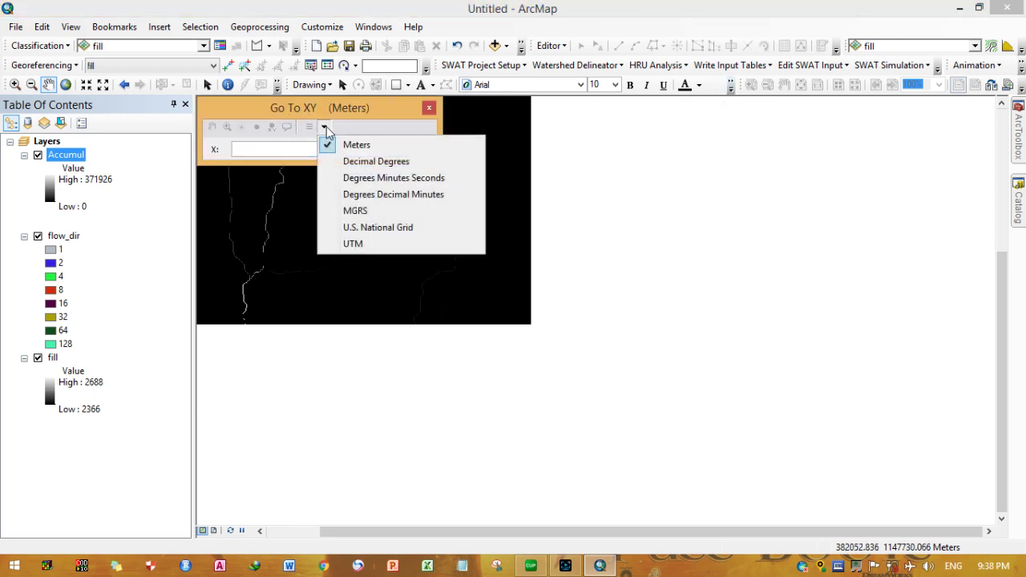
pyautogui.click(343, 126)
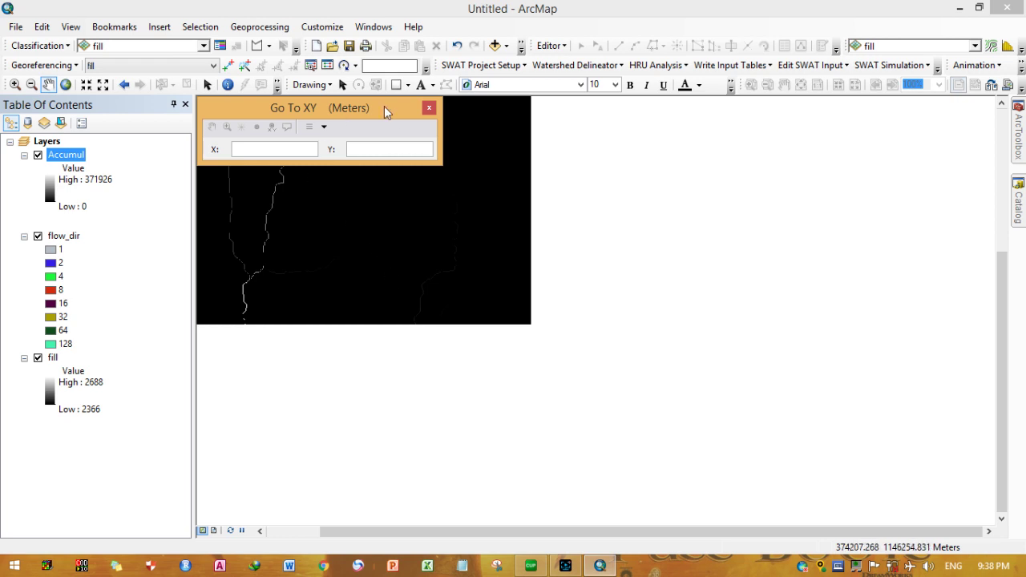
pyautogui.click(433, 109)
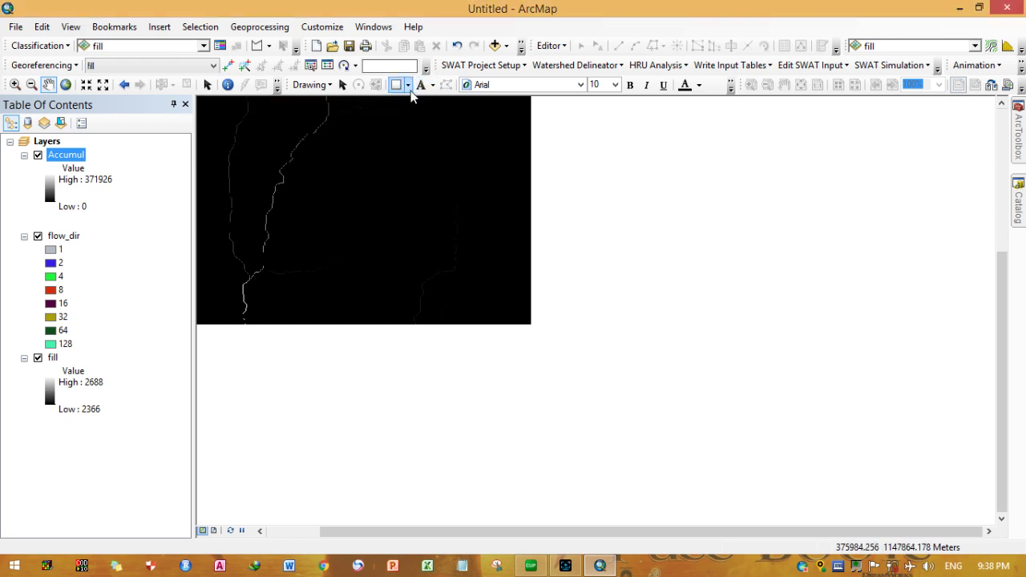
# - Place a point marker graphic on the faint stream line near the lower right part of the Accumul raster
pyautogui.click(408, 87)
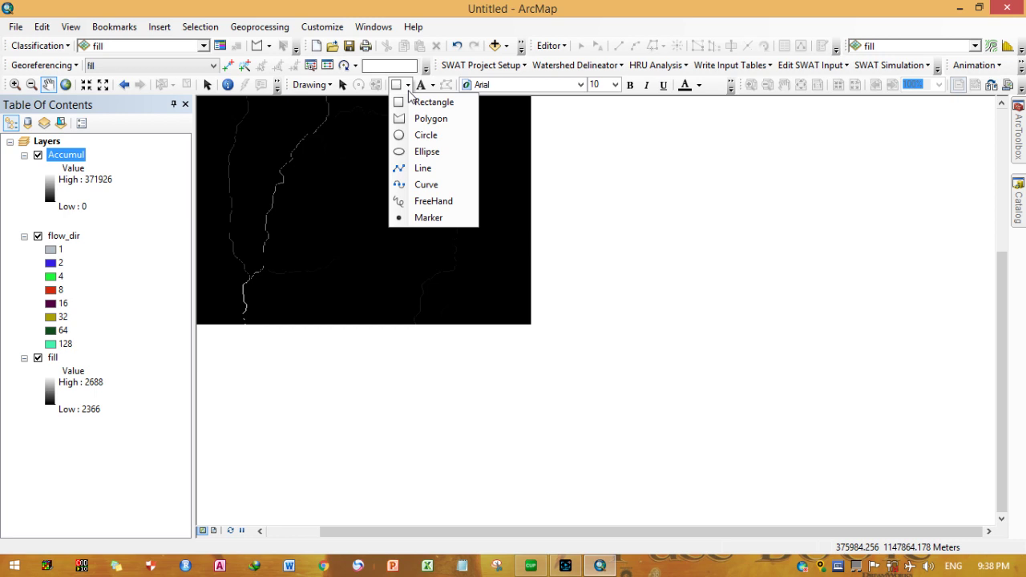
pyautogui.click(417, 219)
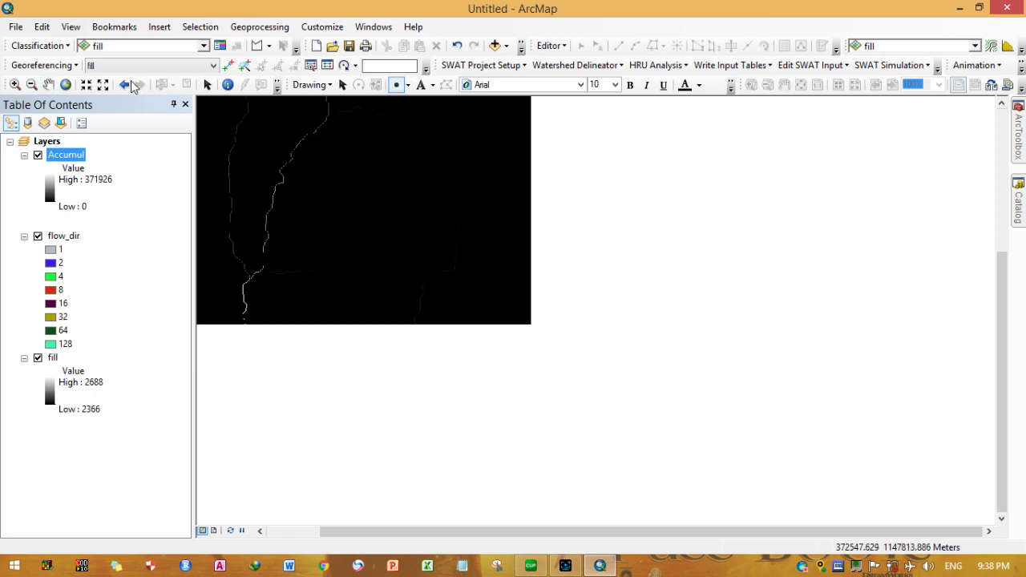
pyautogui.click(86, 85)
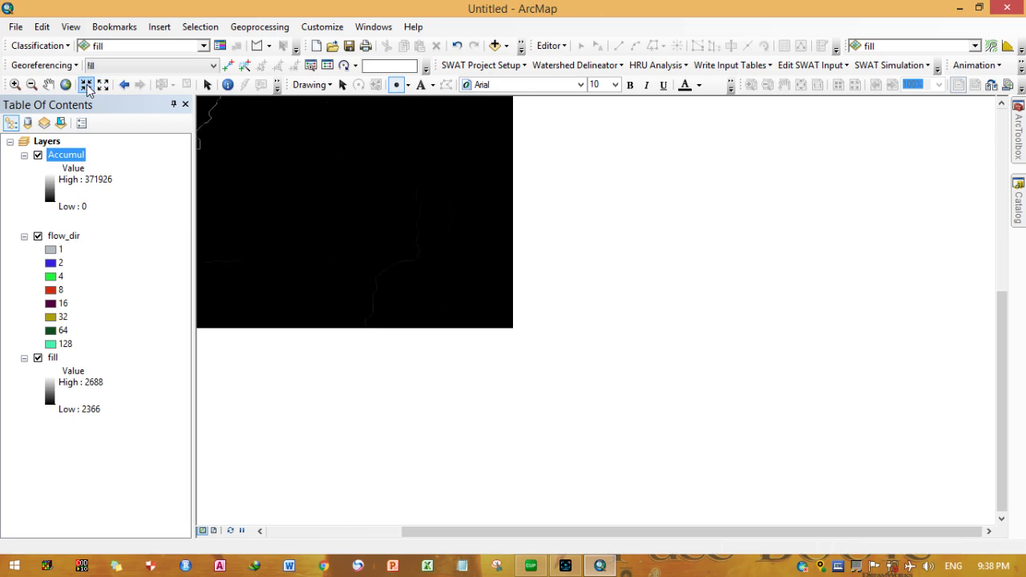
pyautogui.click(86, 85)
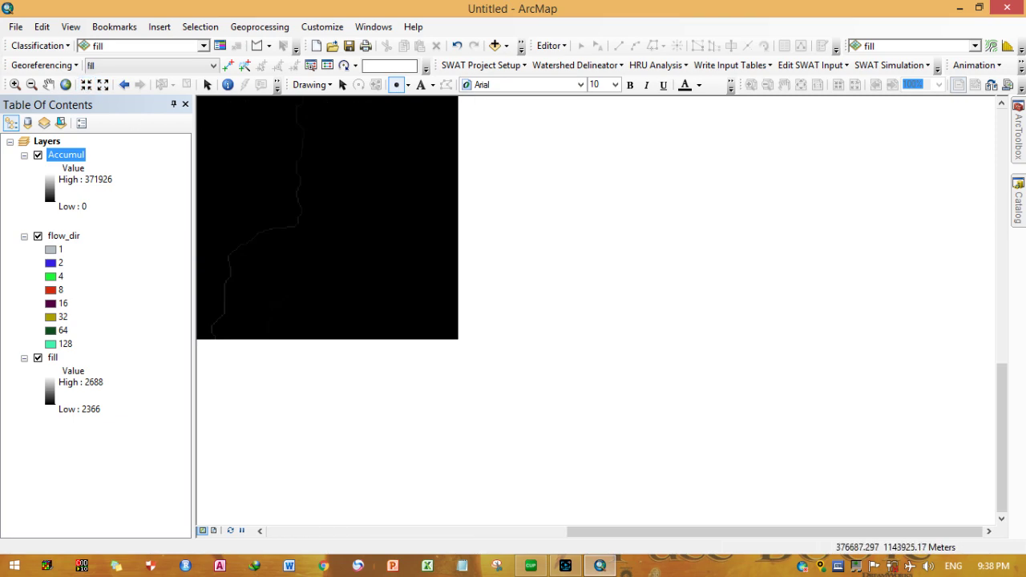
pyautogui.click(236, 249)
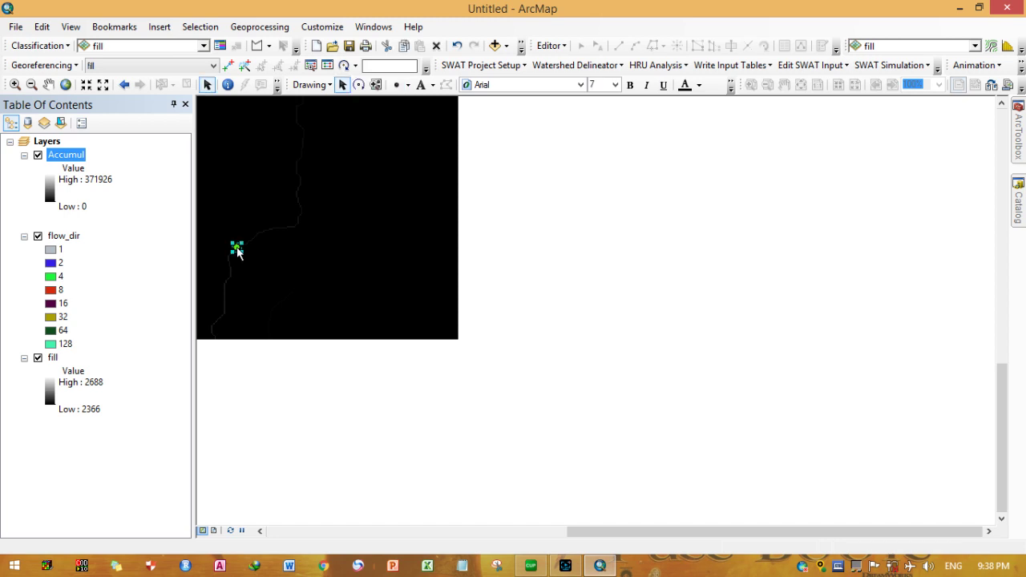
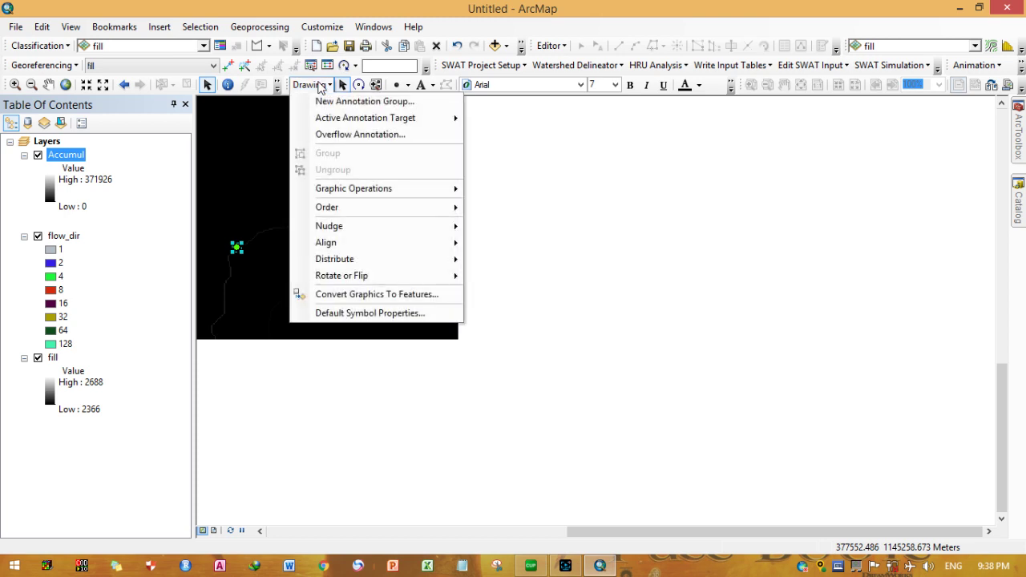
# - Convert the selected marker graphic to a shapefile named sample_outlet in E:\Tutorial_delineation, and add it to the map as a layer
pyautogui.click(407, 302)
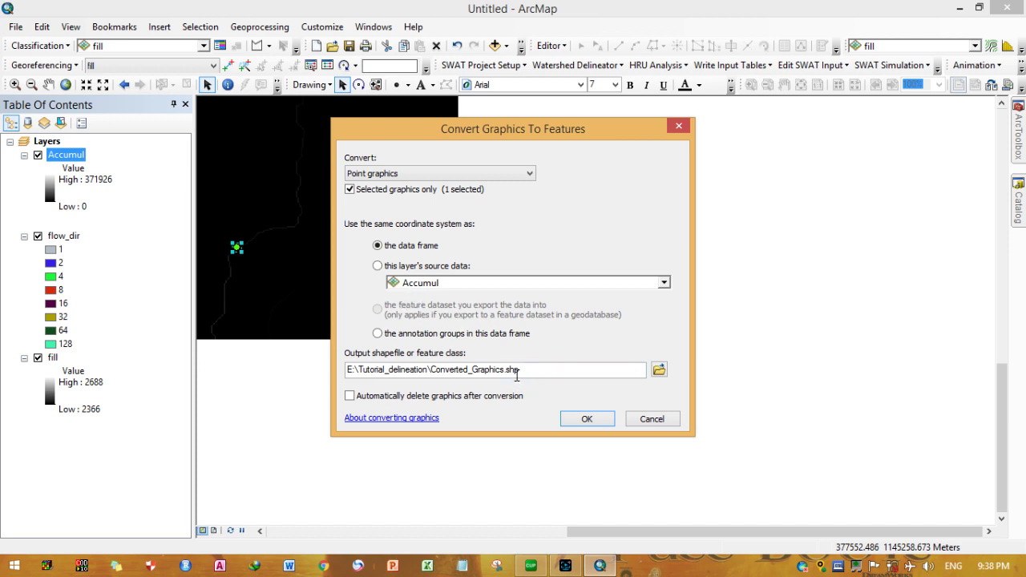
pyautogui.click(659, 369)
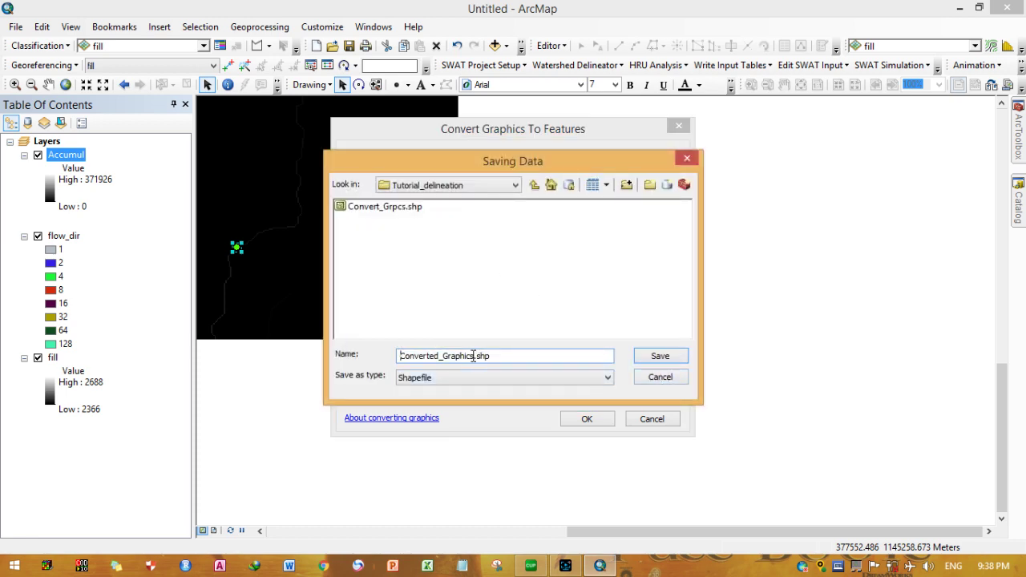
pyautogui.moveTo(474, 356); pyautogui.dragTo(394, 363)
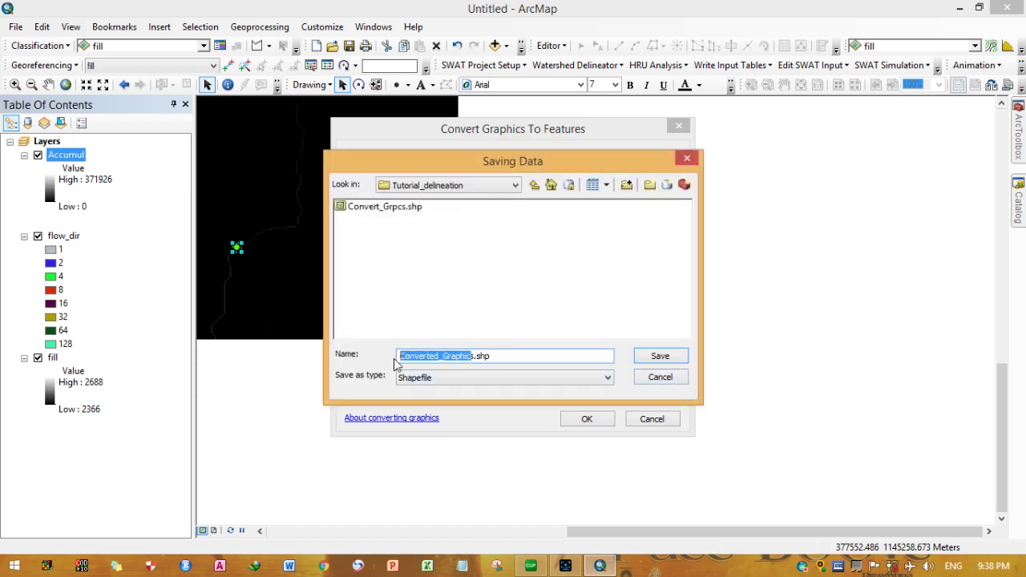
pyautogui.press('BackSpace')
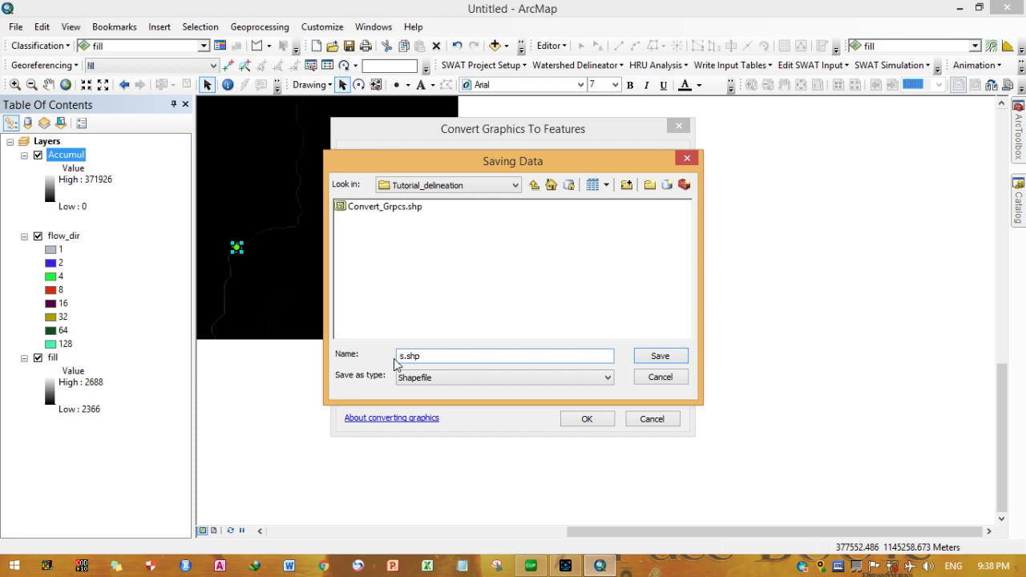
pyautogui.write('sample_outl')
pyautogui.click(672, 358)
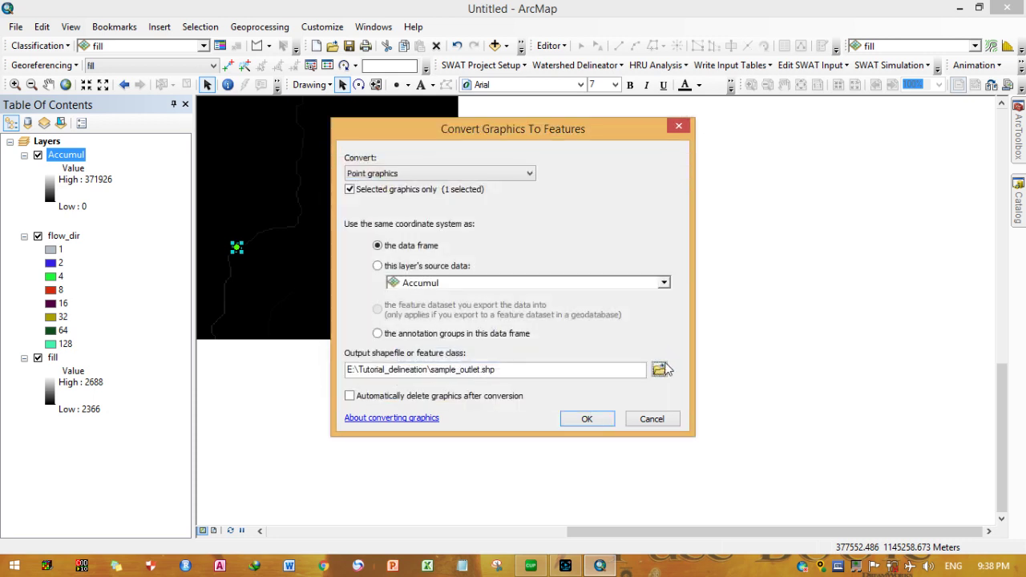
pyautogui.click(604, 423)
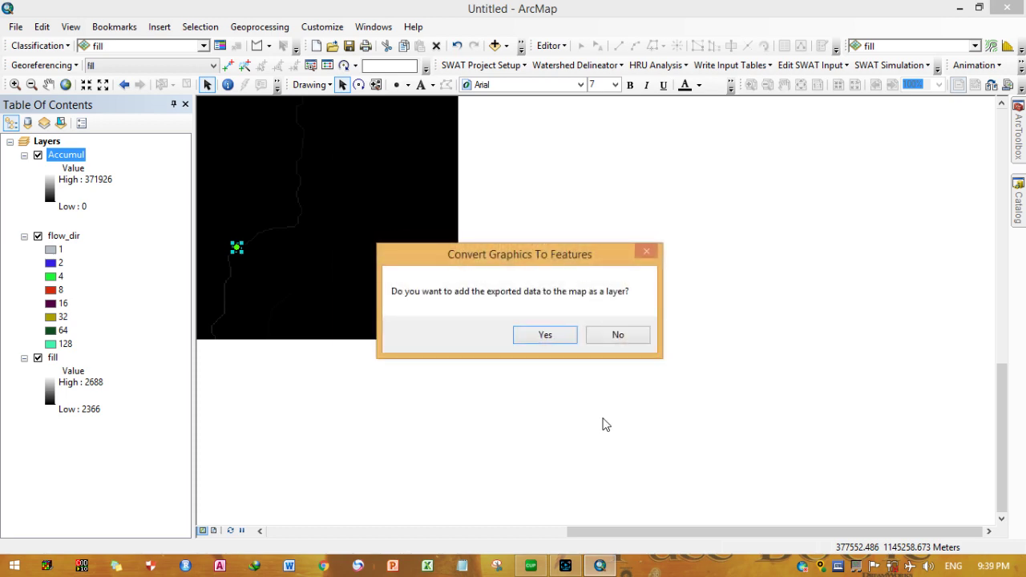
pyautogui.click(560, 337)
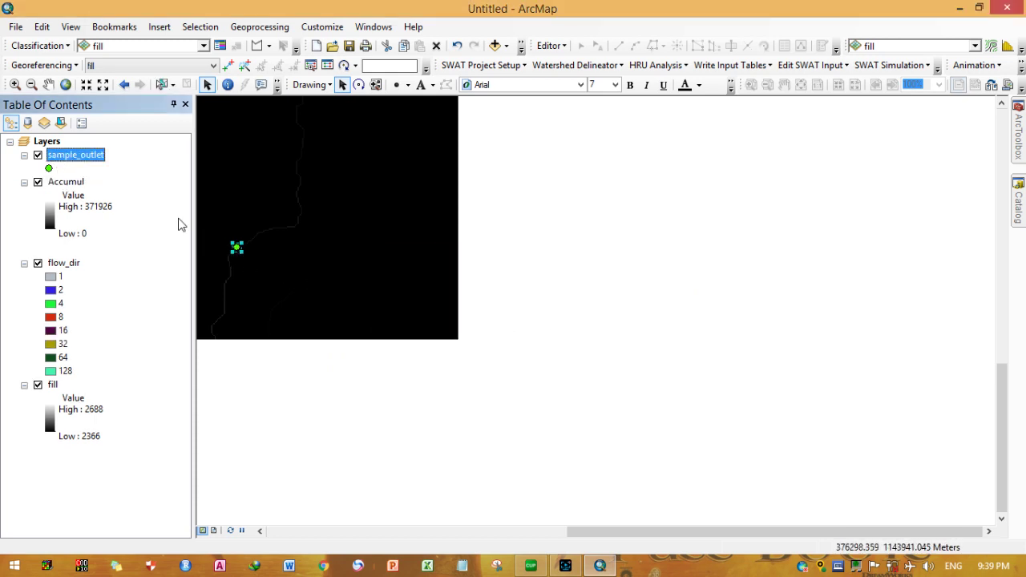
pyautogui.rightClick(84, 156)
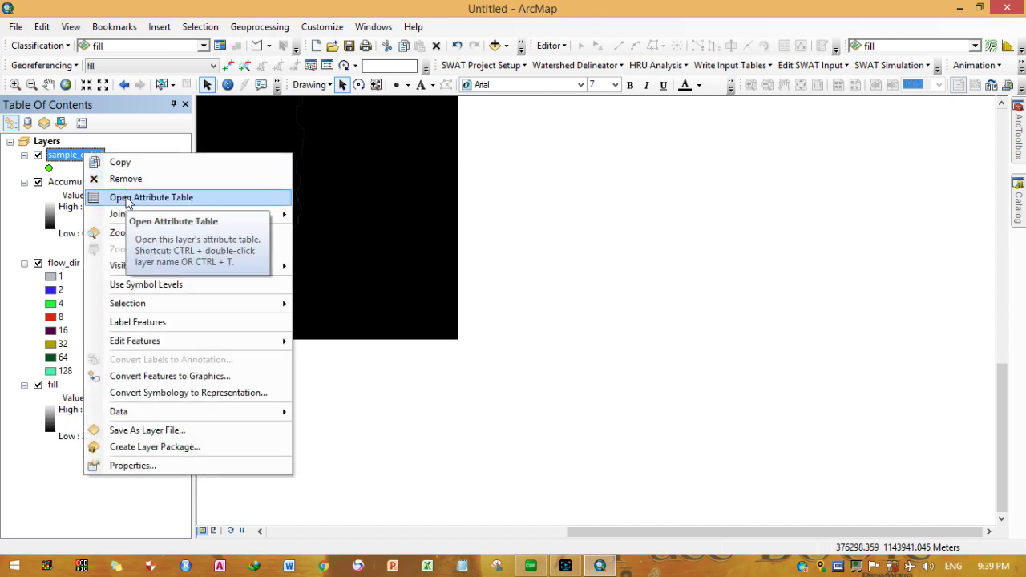
pyautogui.click(181, 465)
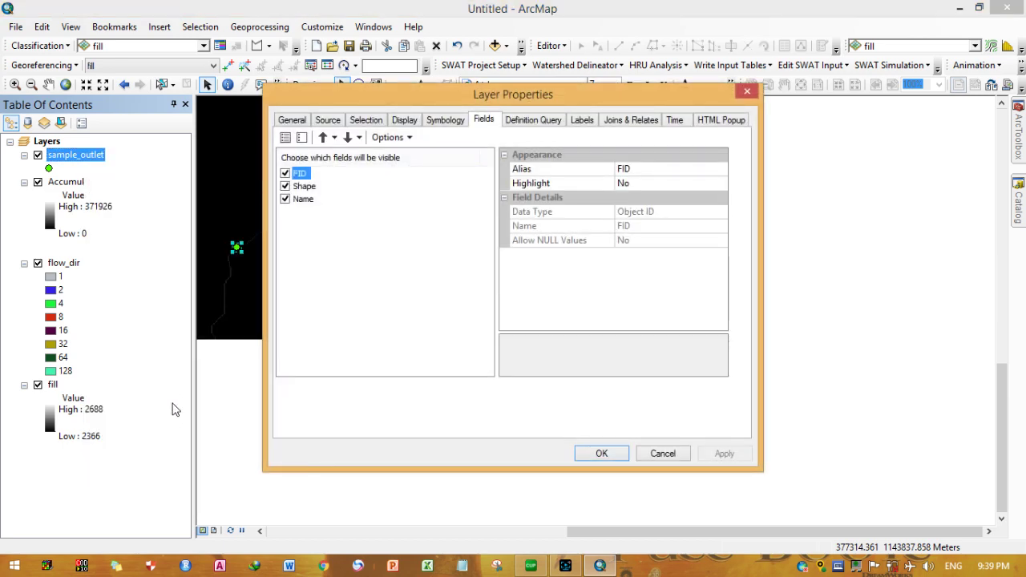
pyautogui.click(663, 453)
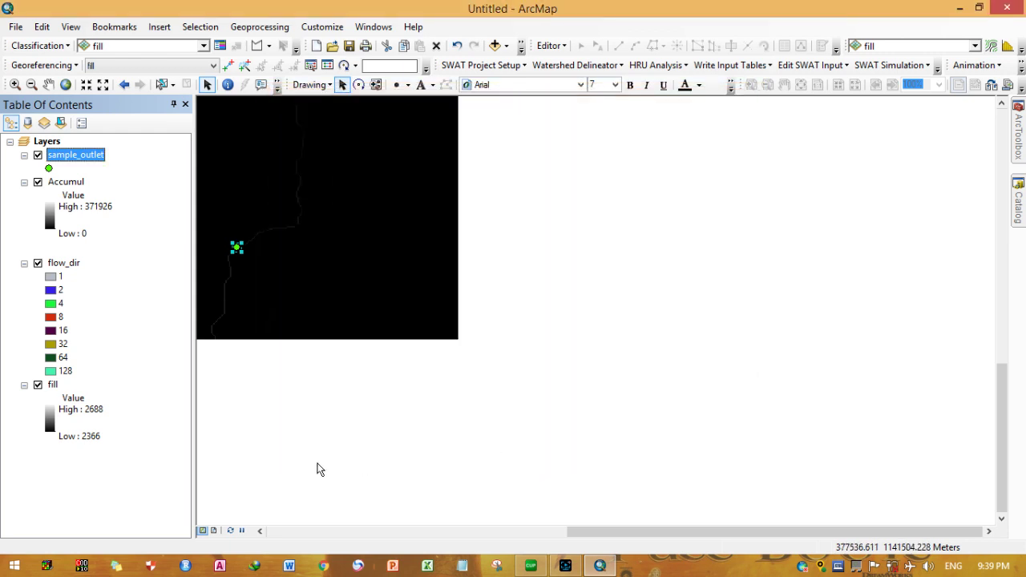
# - Deselect the marker graphic and set up the Snap Pour Point tool with sample_outlet as pour point data and Accumul as accumulation raster
pyautogui.click(237, 247)
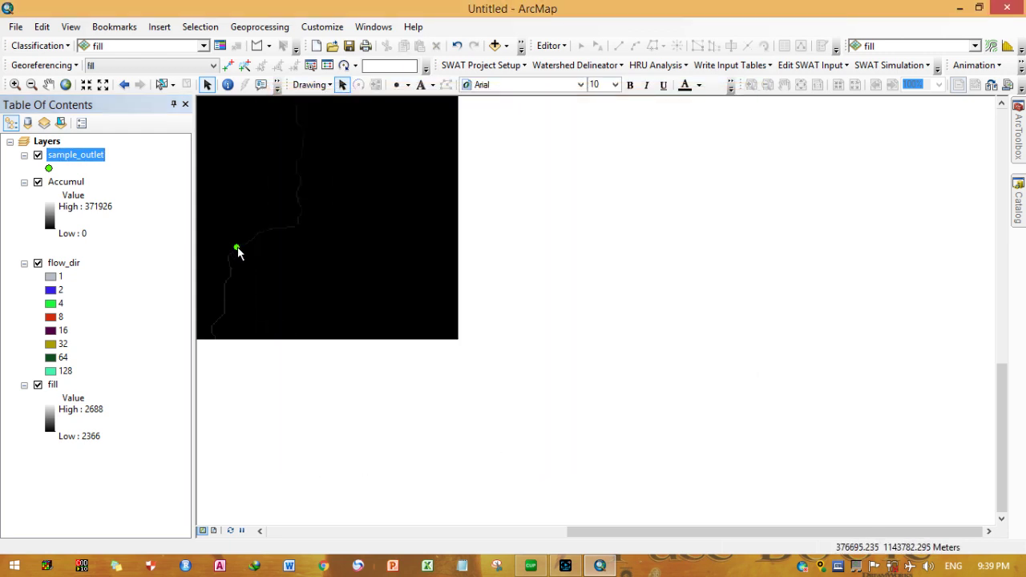
pyautogui.click(259, 299)
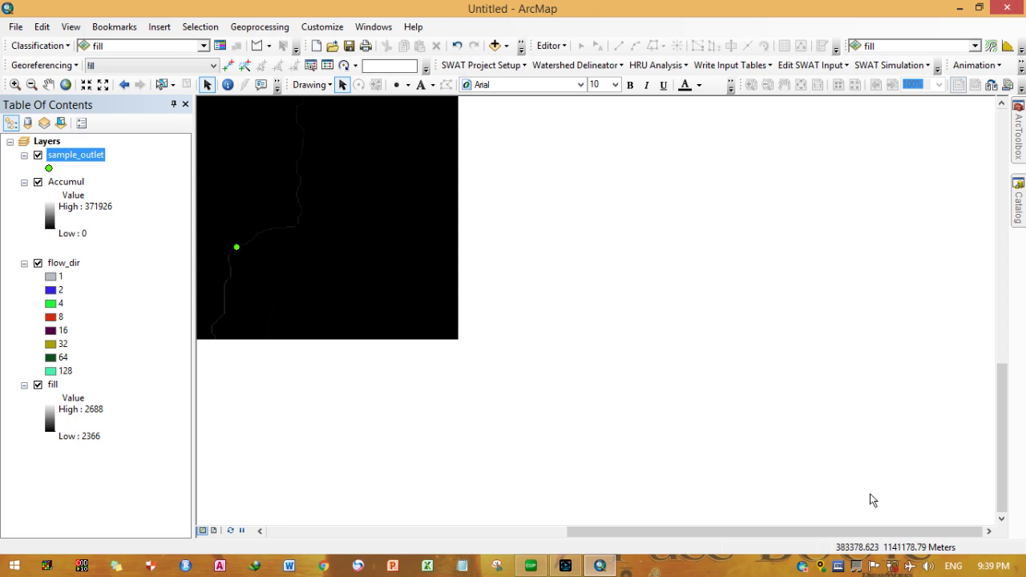
pyautogui.moveTo(1019, 104)
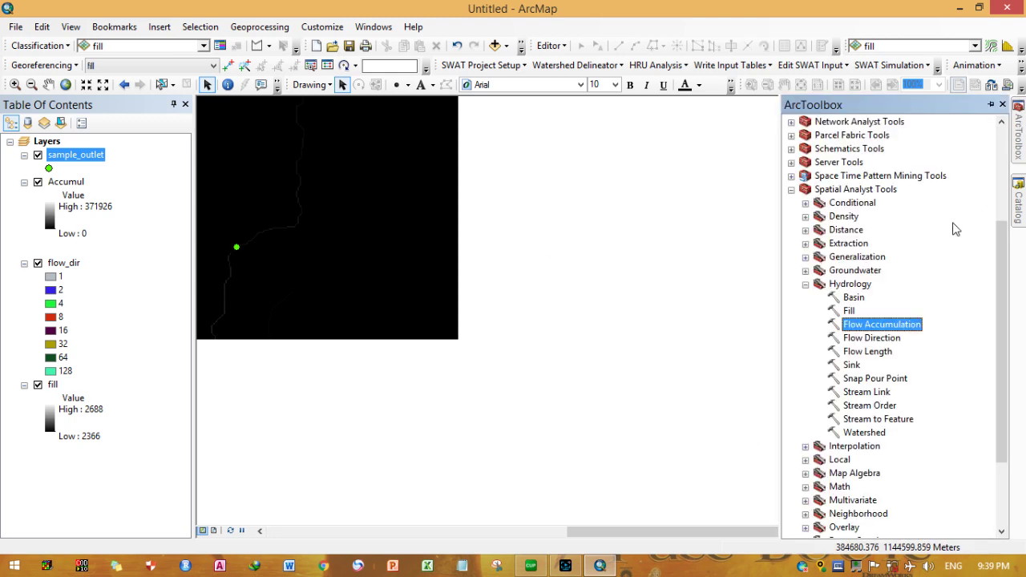
pyautogui.click(871, 380)
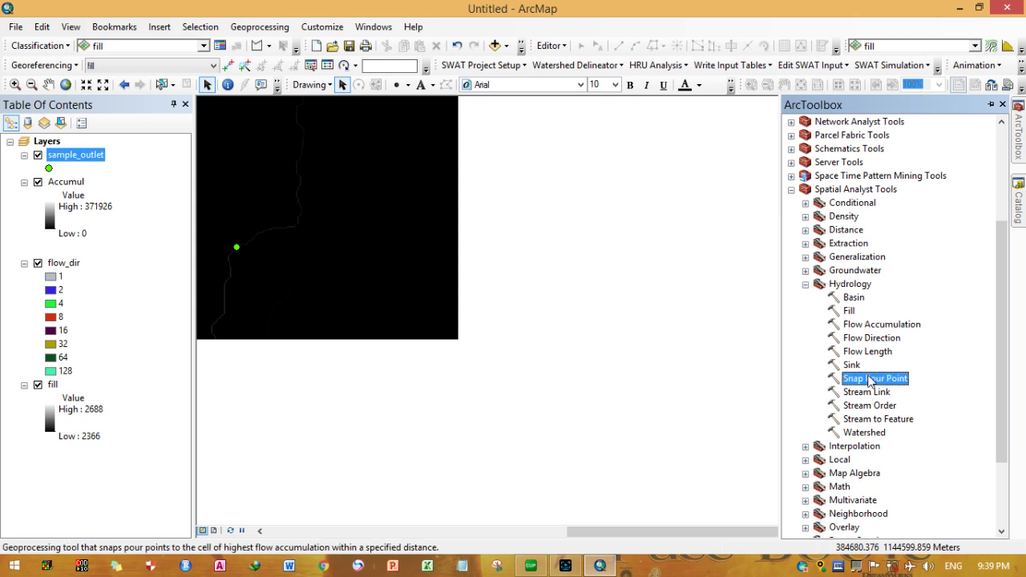
pyautogui.doubleClick(869, 380)
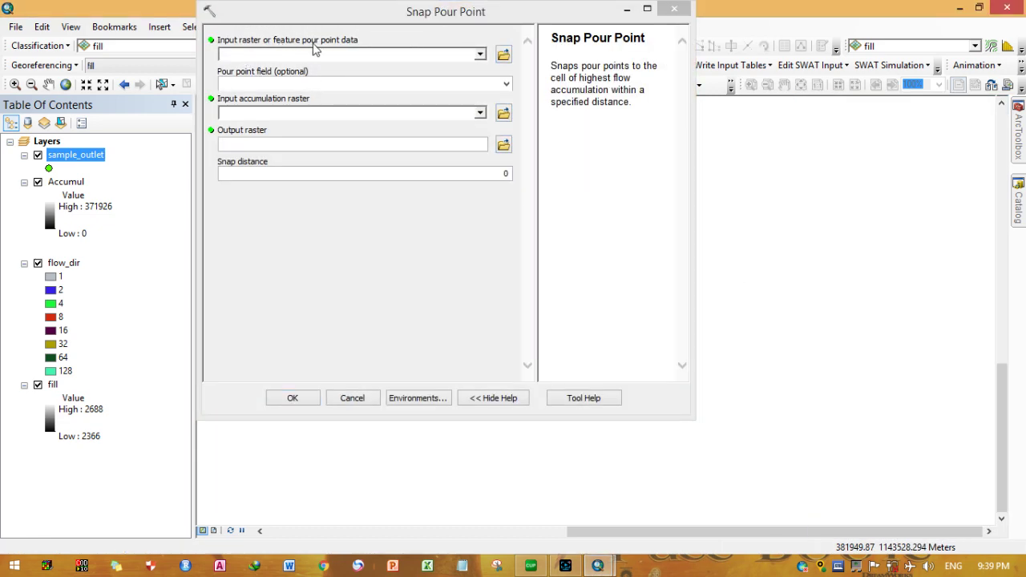
pyautogui.moveTo(78, 159); pyautogui.dragTo(298, 56)
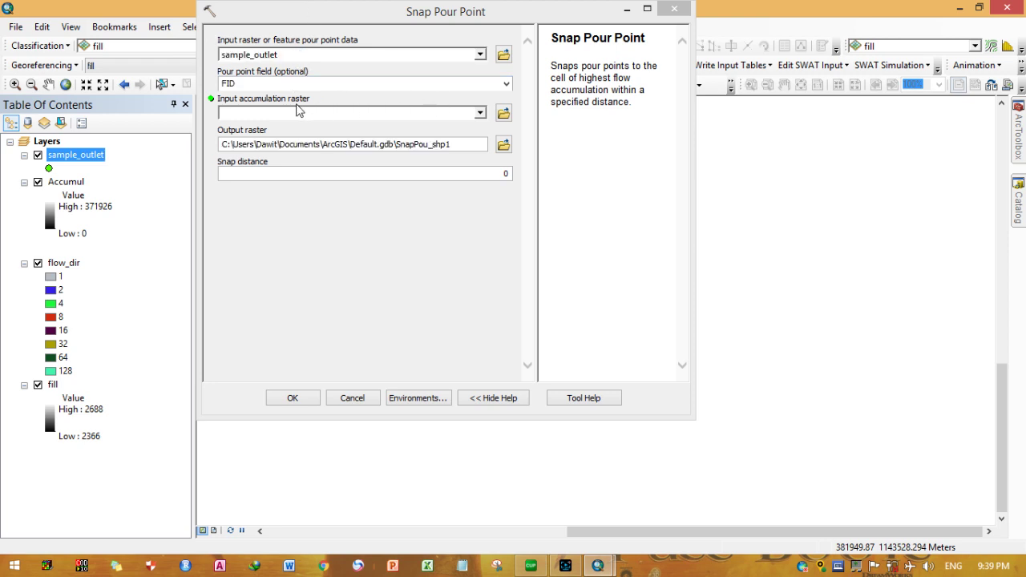
pyautogui.moveTo(69, 187); pyautogui.dragTo(279, 115)
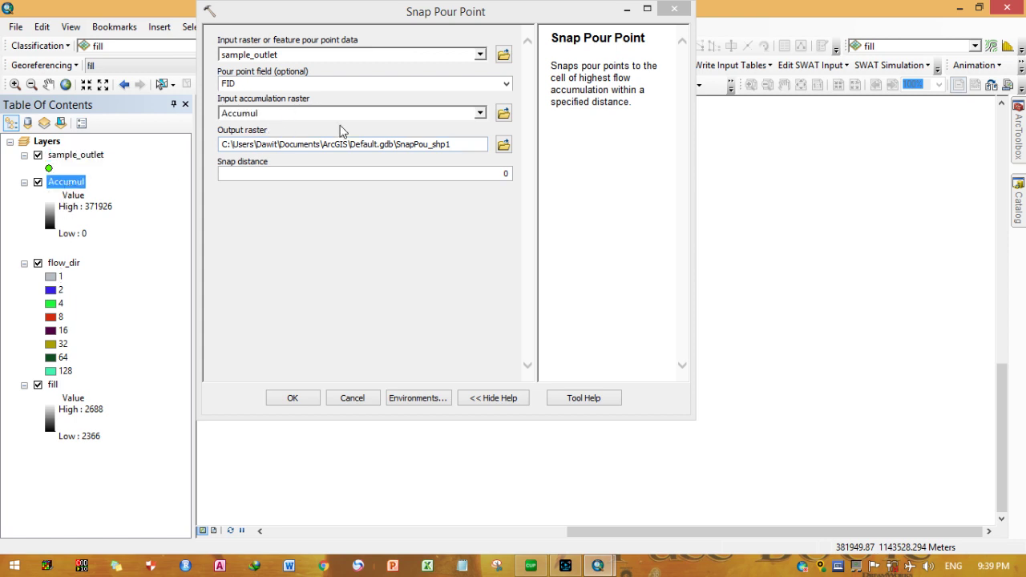
# - Examine up close how the sample_outlet point lies relative to the stream cells of the Accumul raster, keeping the Snap Pour Point dialog clear of it
pyautogui.moveTo(407, 7); pyautogui.dragTo(646, 48)
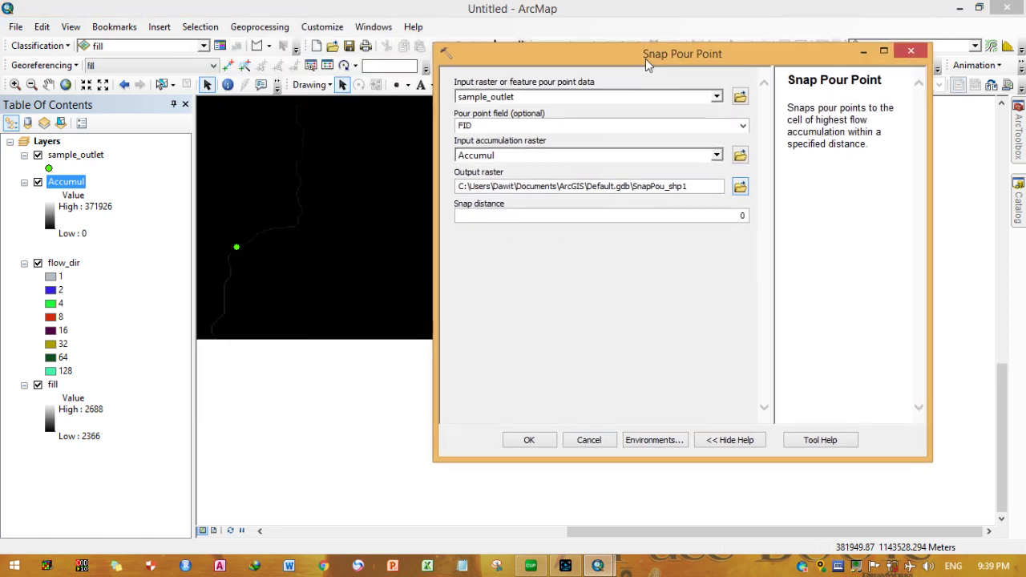
pyautogui.click(87, 85)
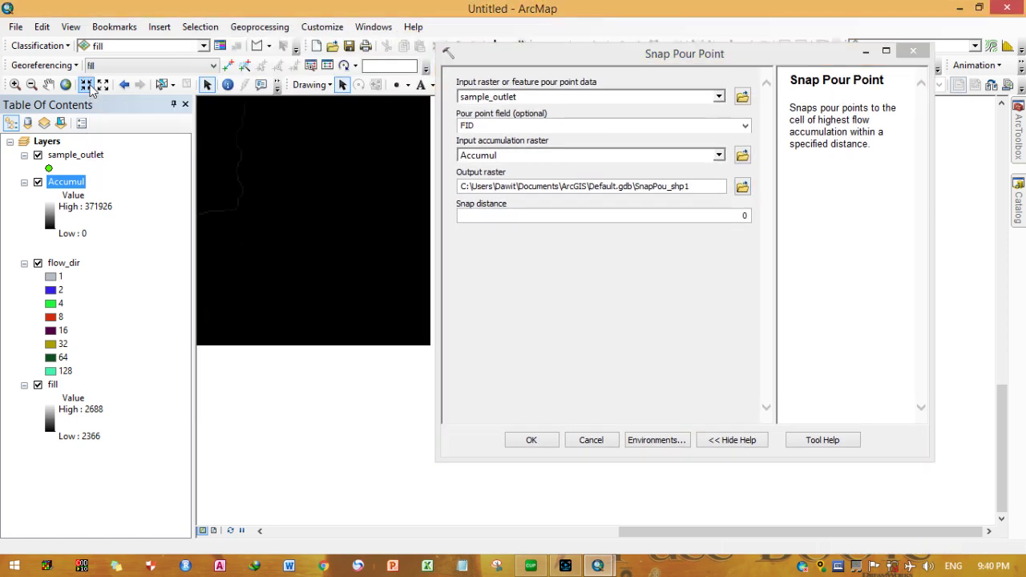
pyautogui.moveTo(307, 220); pyautogui.dragTo(372, 228)
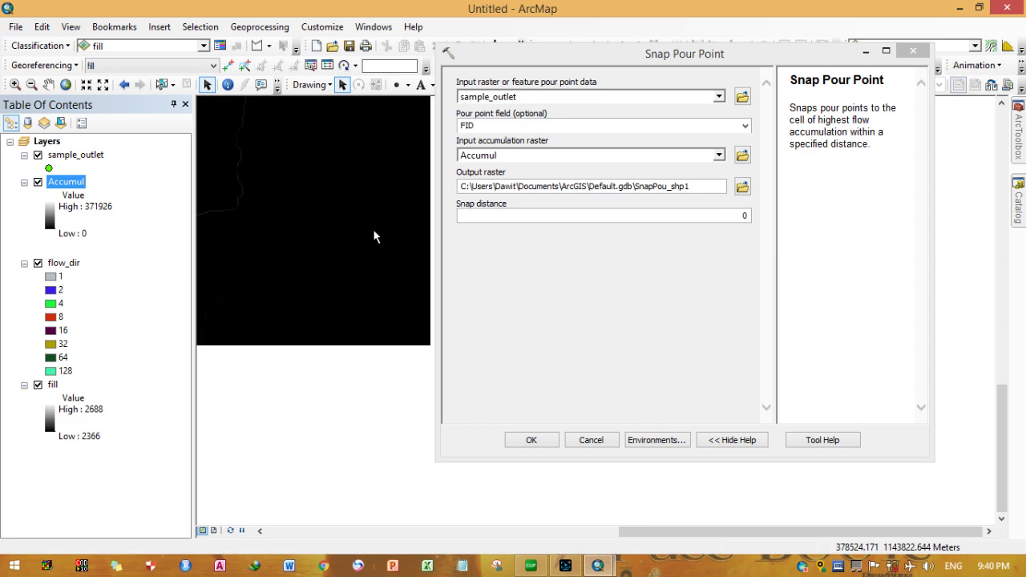
pyautogui.click(48, 85)
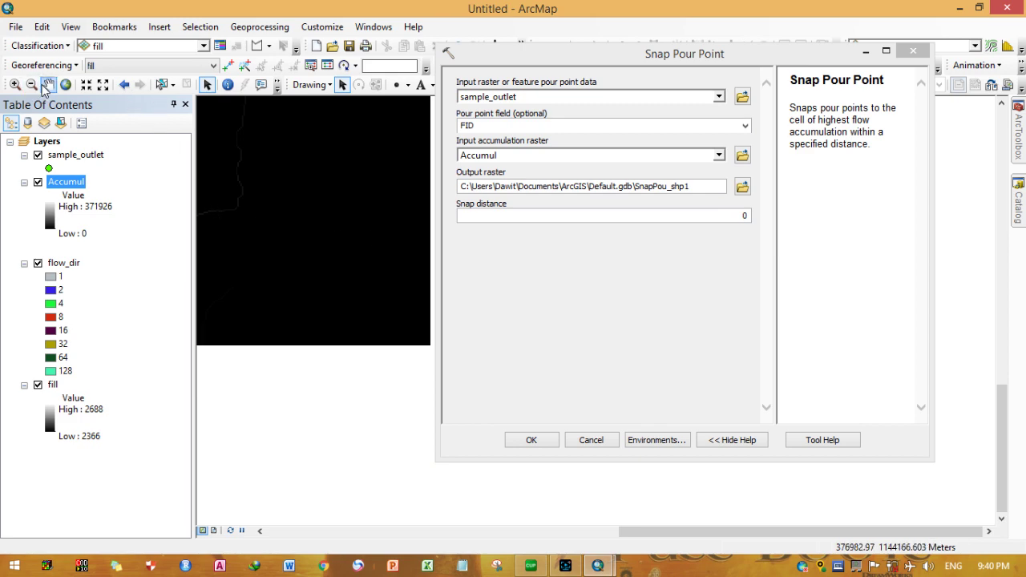
pyautogui.click(88, 85)
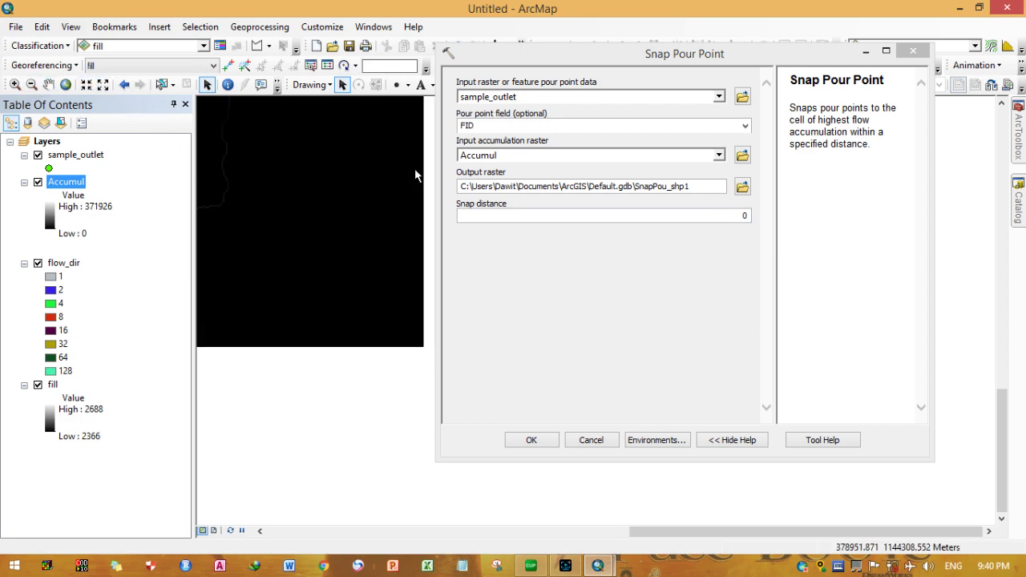
pyautogui.click(48, 84)
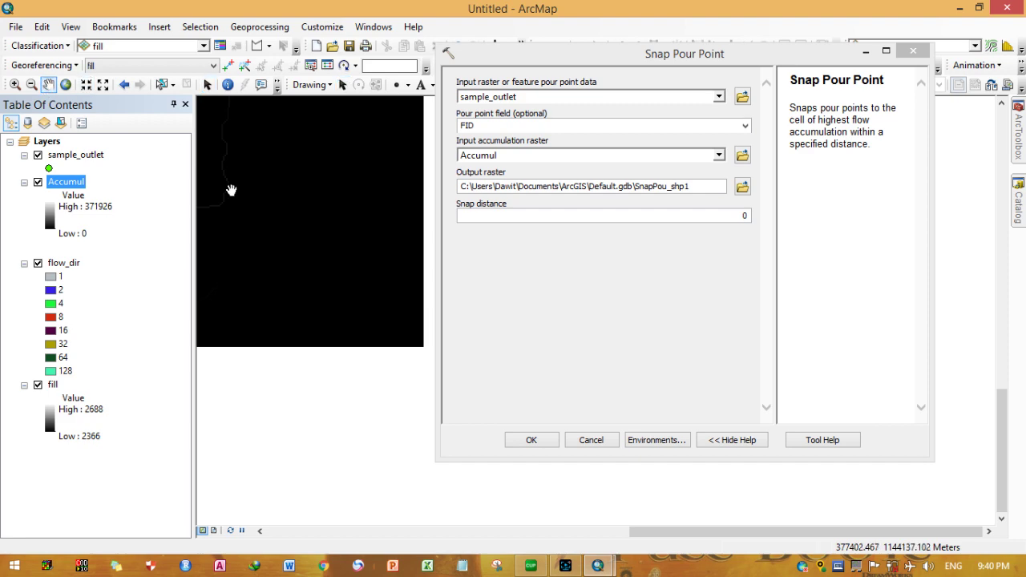
pyautogui.moveTo(230, 188); pyautogui.dragTo(416, 147)
pyautogui.moveTo(325, 222); pyautogui.dragTo(325, 212)
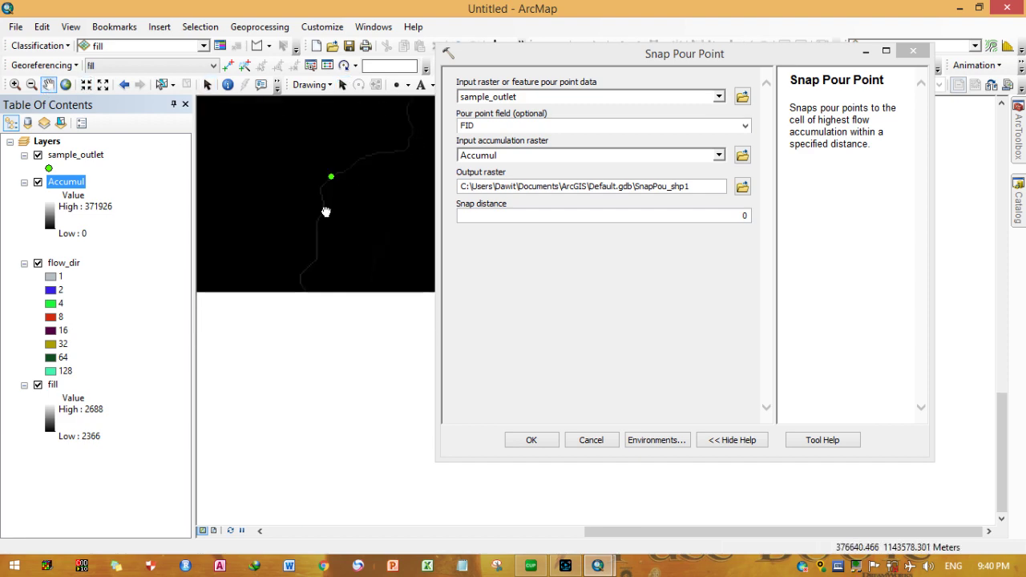
pyautogui.click(86, 85)
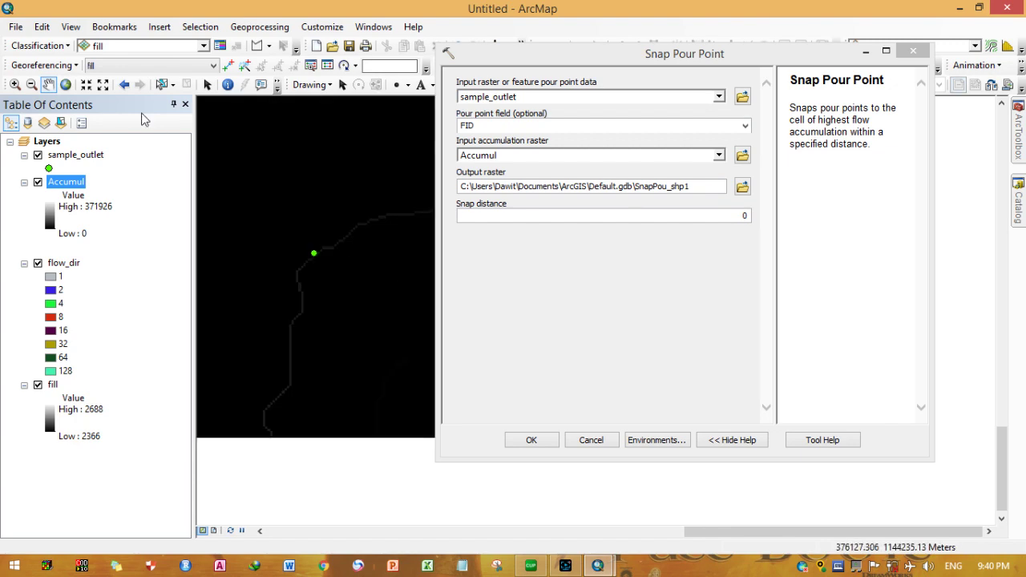
pyautogui.click(93, 88)
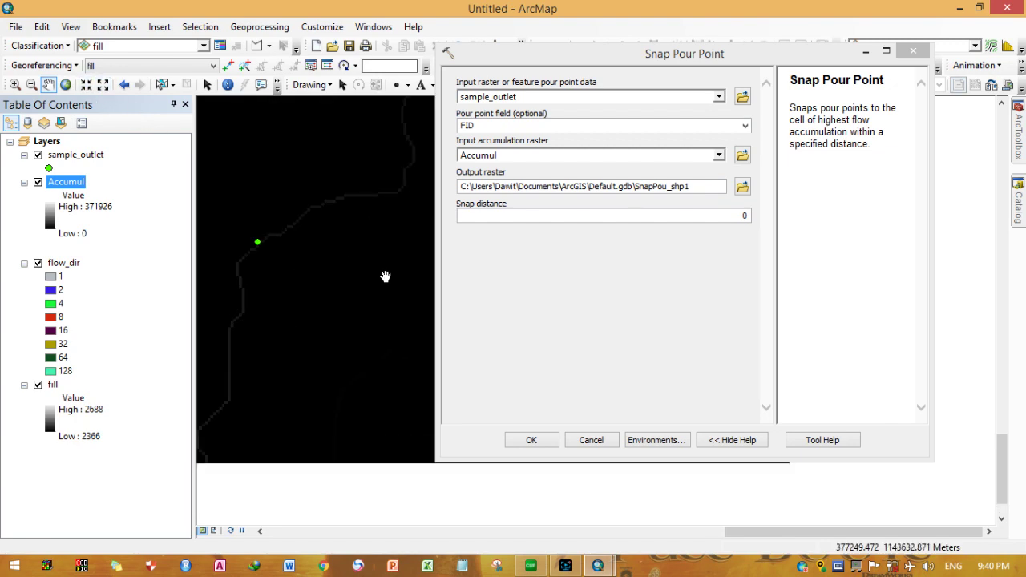
pyautogui.moveTo(387, 277); pyautogui.dragTo(414, 300)
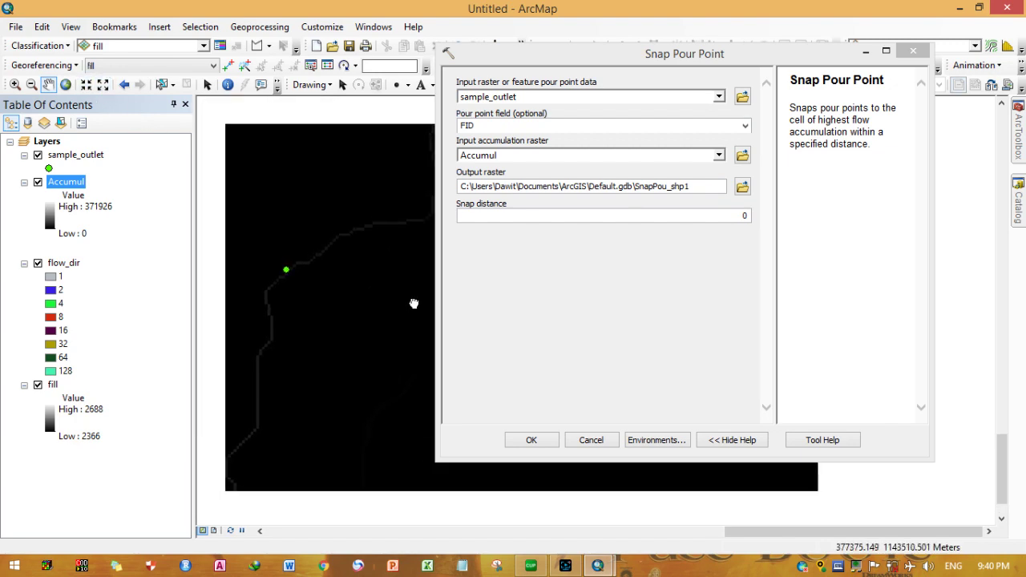
pyautogui.click(86, 85)
pyautogui.moveTo(259, 211); pyautogui.dragTo(376, 229)
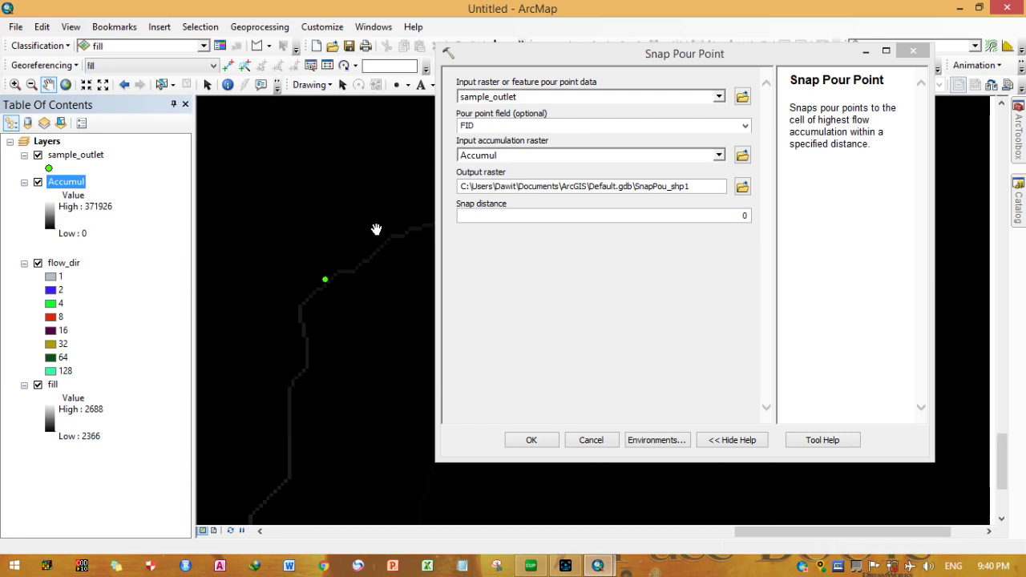
pyautogui.click(87, 88)
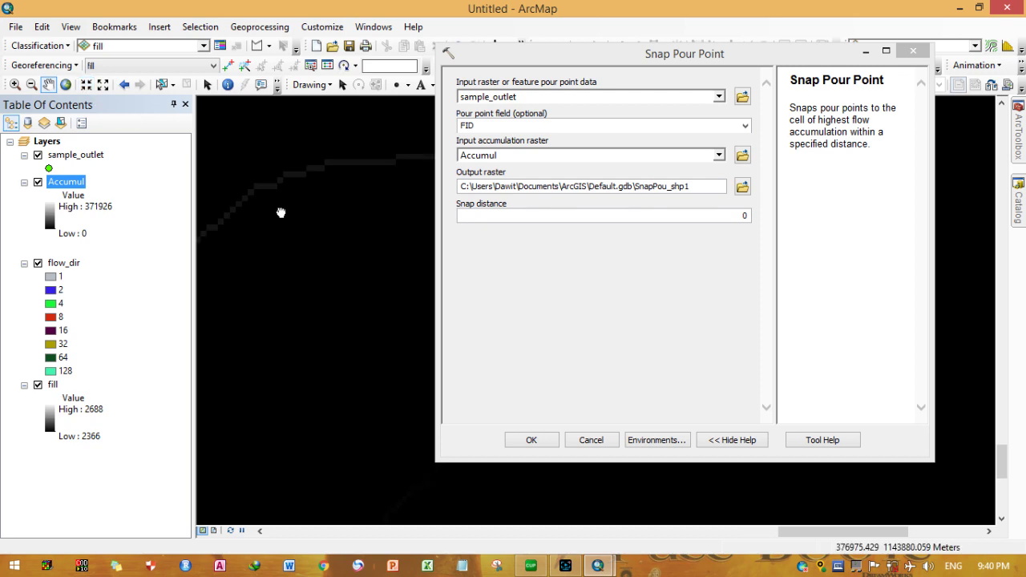
pyautogui.moveTo(280, 210); pyautogui.dragTo(317, 237)
pyautogui.click(87, 85)
pyautogui.moveTo(212, 183); pyautogui.dragTo(316, 237)
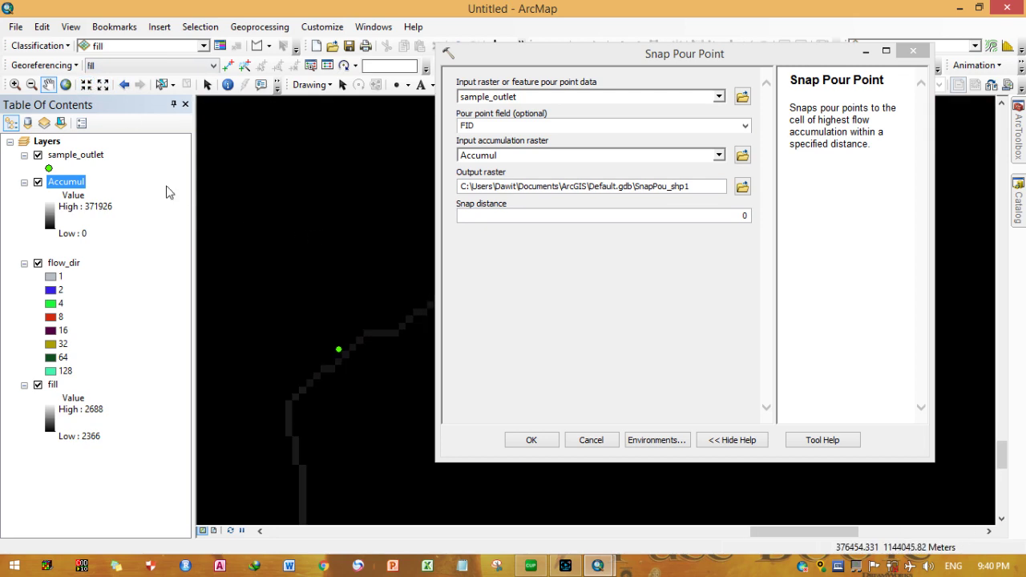
pyautogui.click(86, 85)
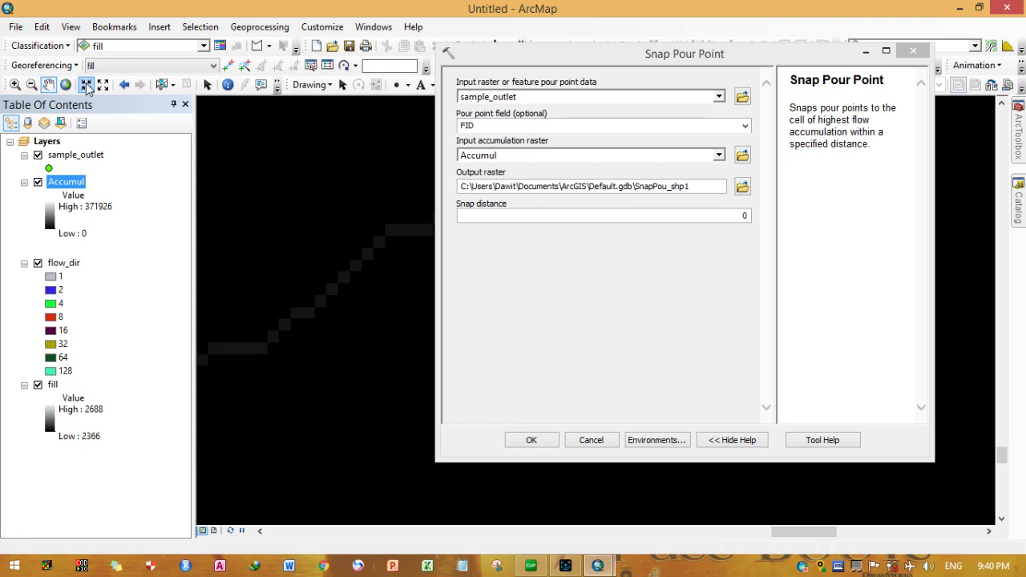
pyautogui.moveTo(309, 321); pyautogui.dragTo(372, 278)
pyautogui.moveTo(265, 335); pyautogui.dragTo(331, 291)
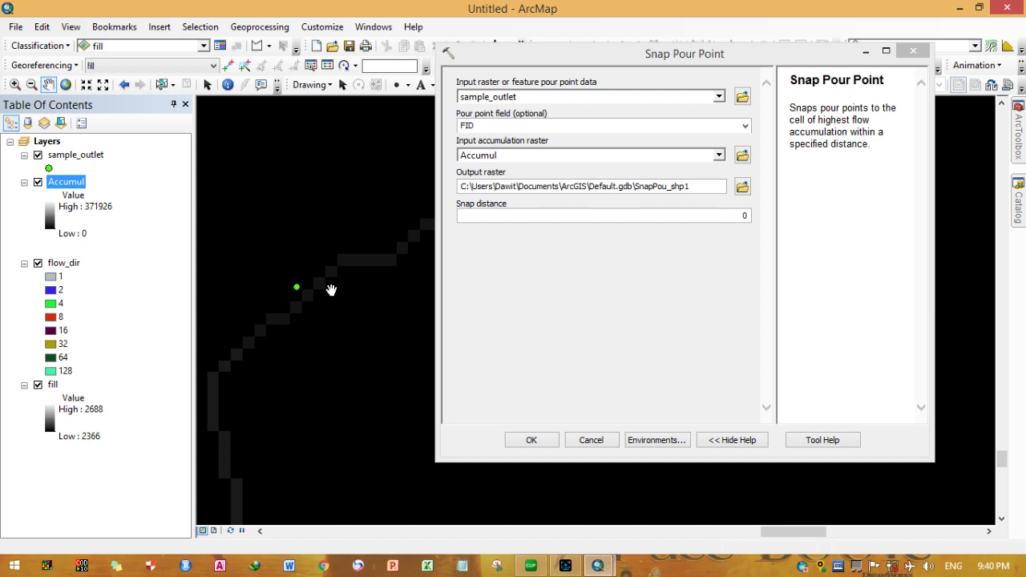
pyautogui.click(512, 217)
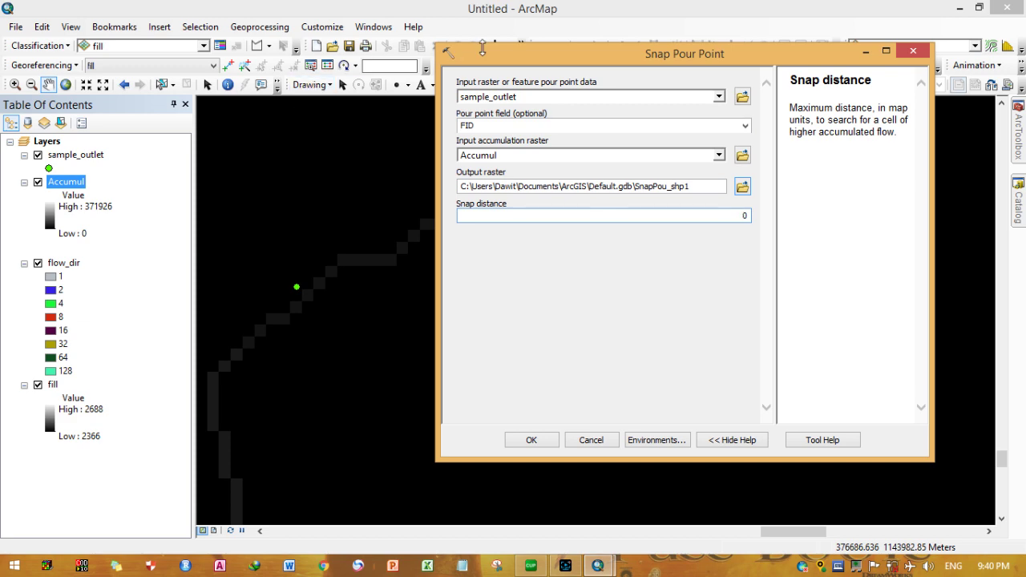
pyautogui.moveTo(488, 54); pyautogui.dragTo(641, 109)
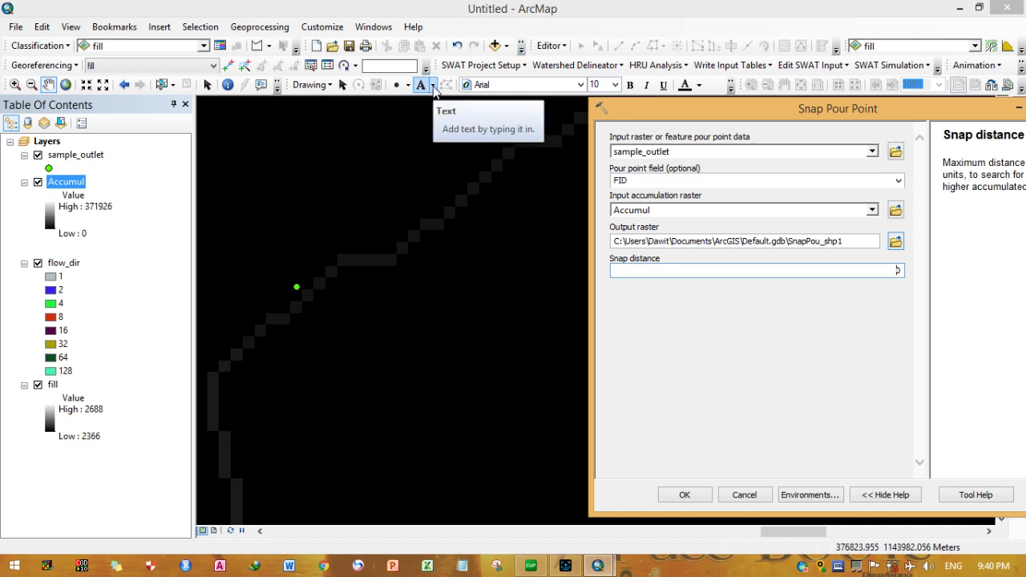
pyautogui.rightClick(635, 30)
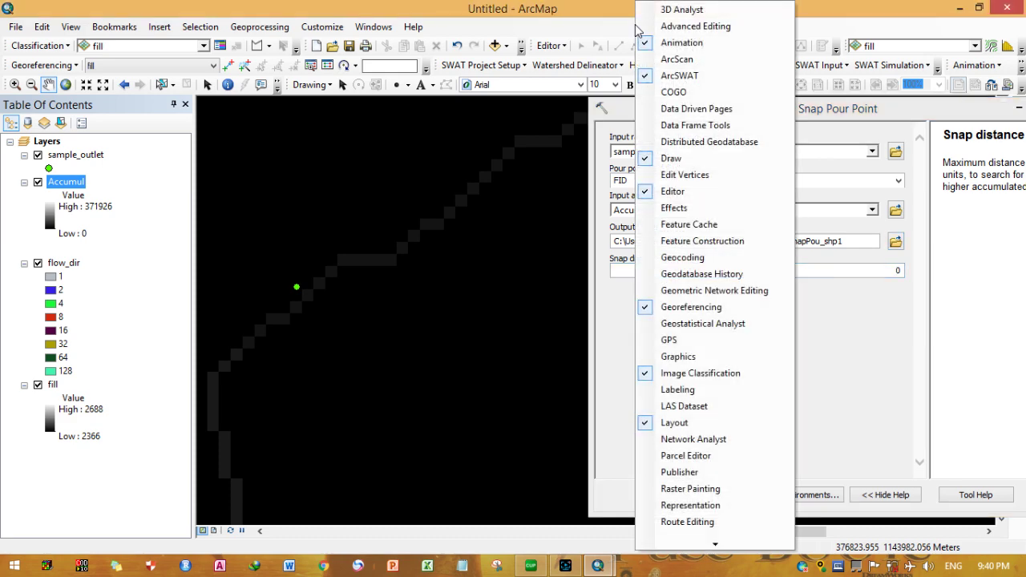
pyautogui.click(585, 32)
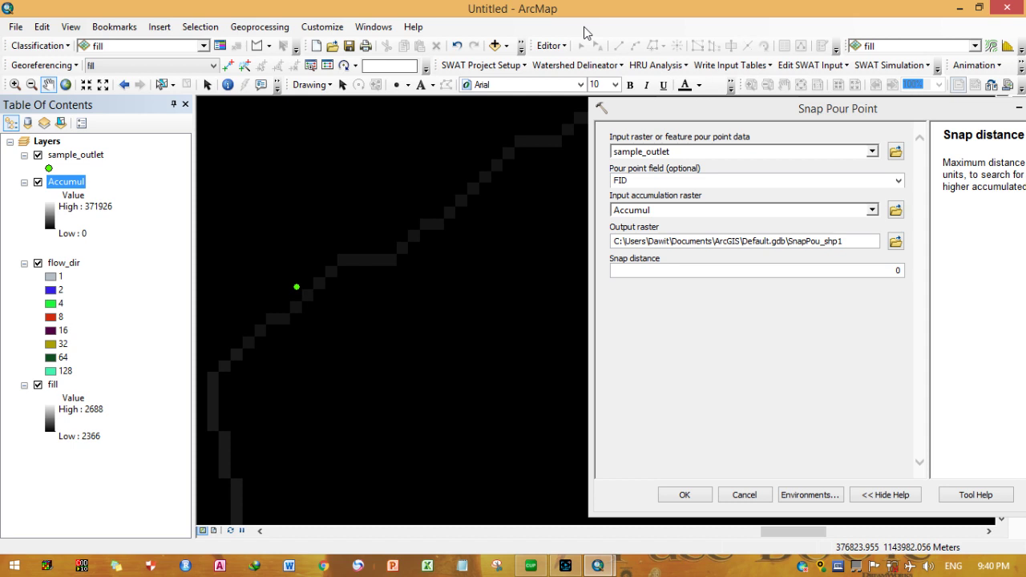
pyautogui.click(585, 32)
# - Measure the planar distance from the sample_outlet point to the nearest stream cells of the Accumul raster
pyautogui.click(278, 87)
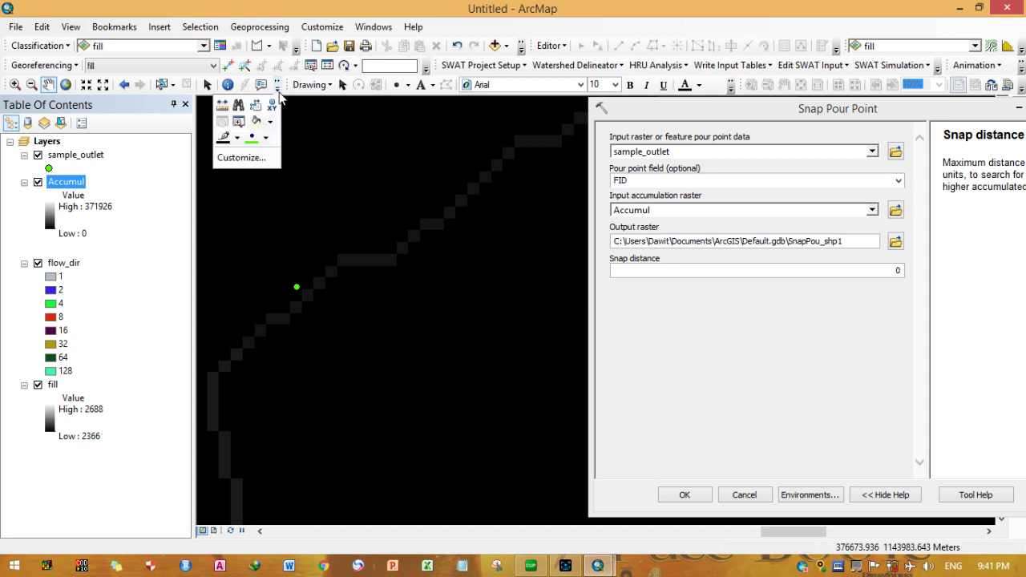
pyautogui.click(221, 105)
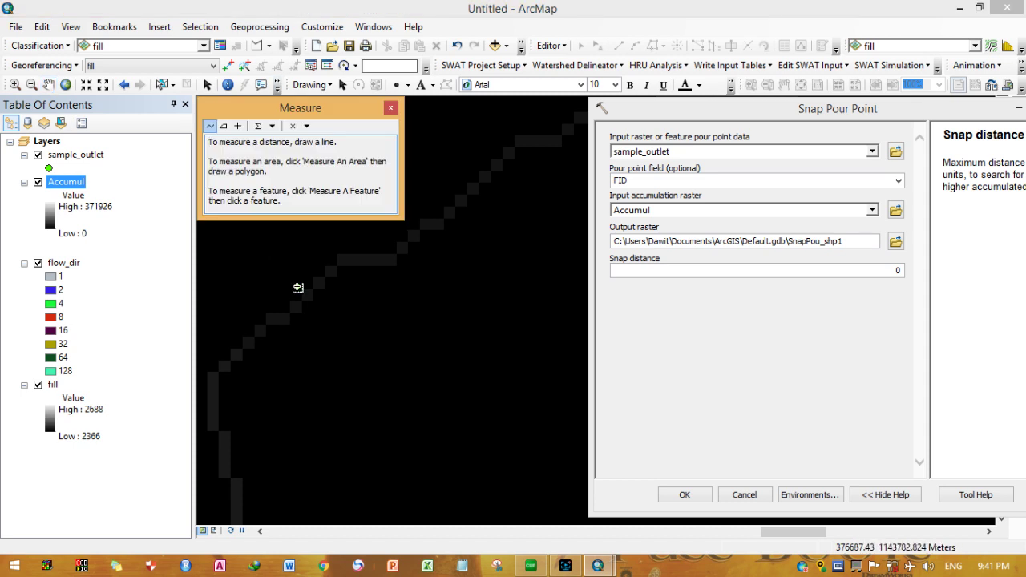
pyautogui.click(297, 287)
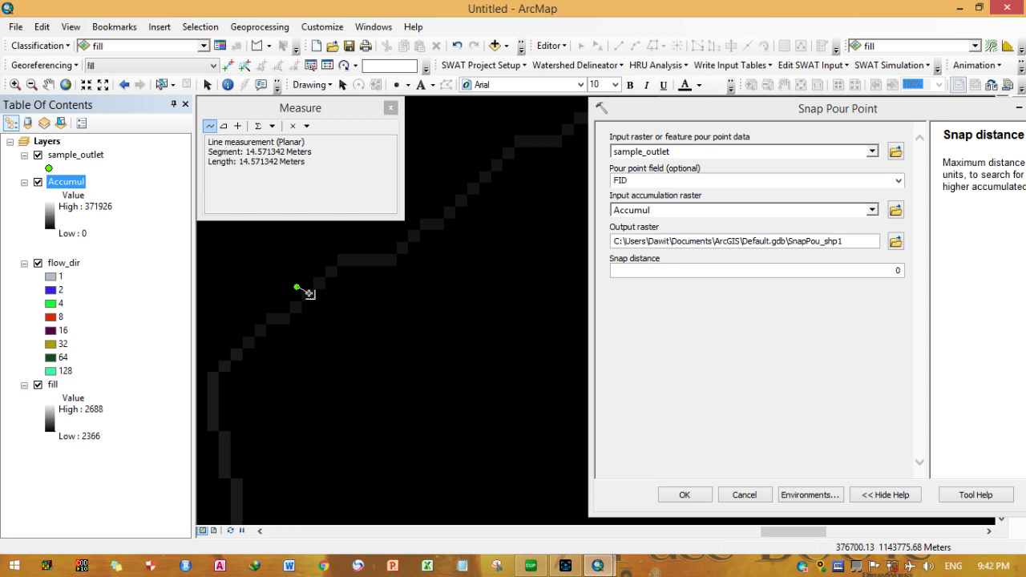
pyautogui.click(309, 293)
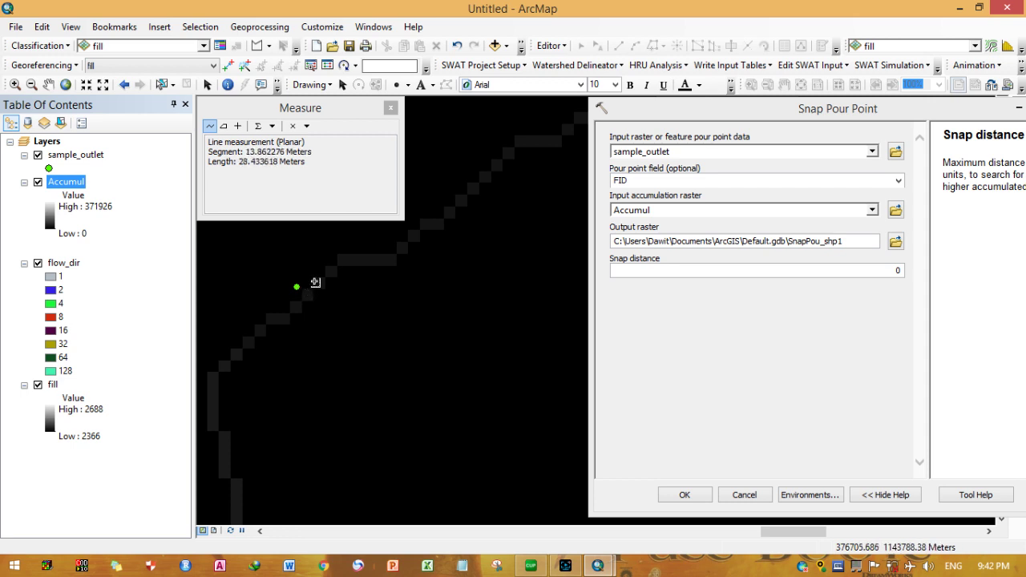
pyautogui.click(297, 287)
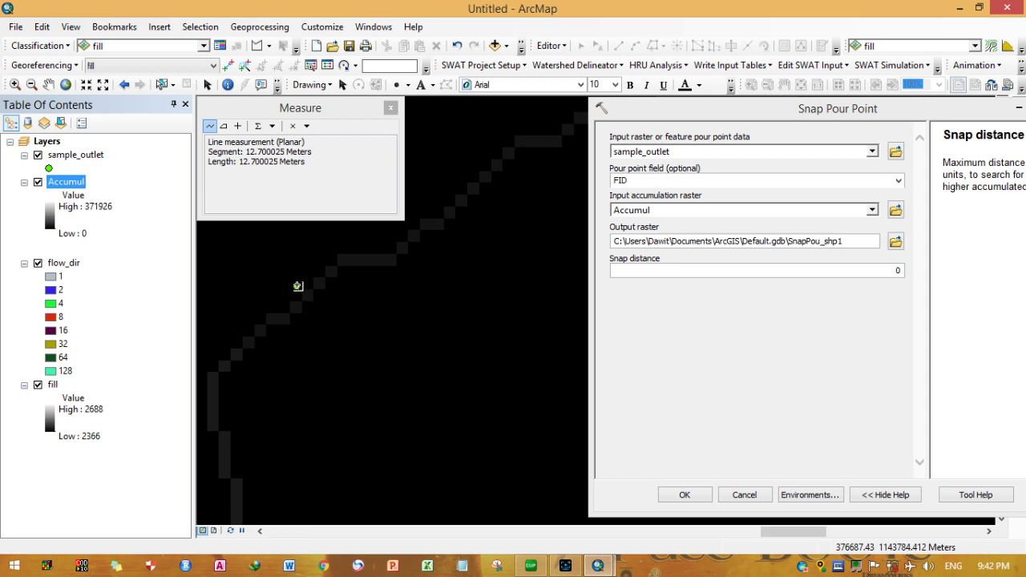
pyautogui.click(297, 287)
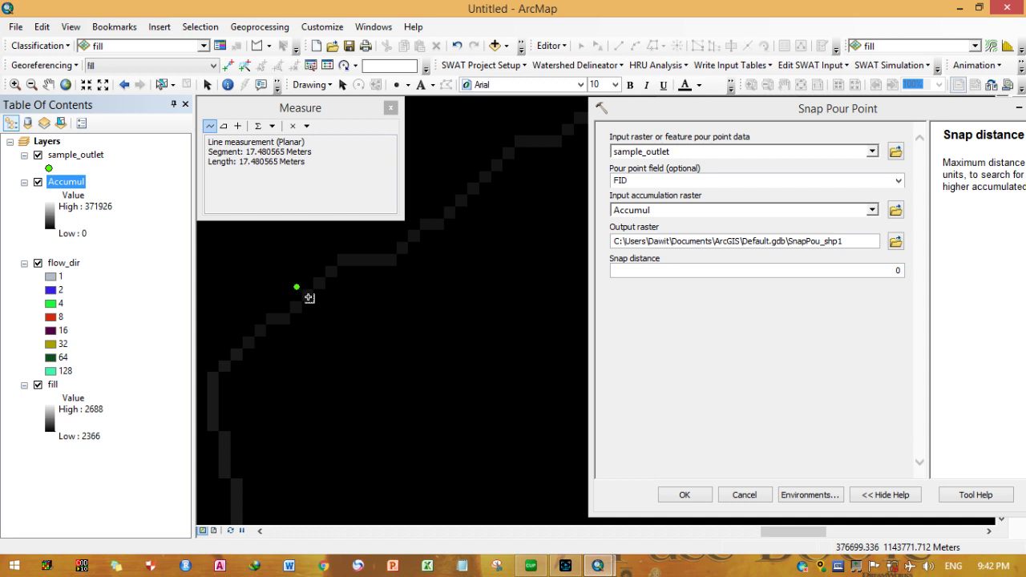
# - Set the snap distance to 20 and the output raster to pour_point in E:\Tutorial_delineation, closing the measurement window
pyautogui.click(898, 271)
pyautogui.write('30')
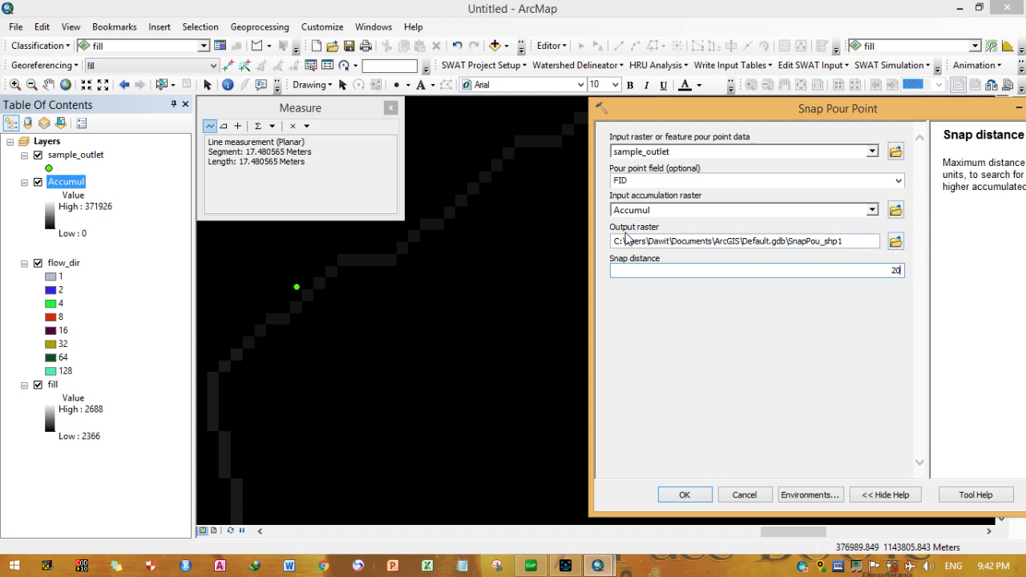
pyautogui.click(388, 111)
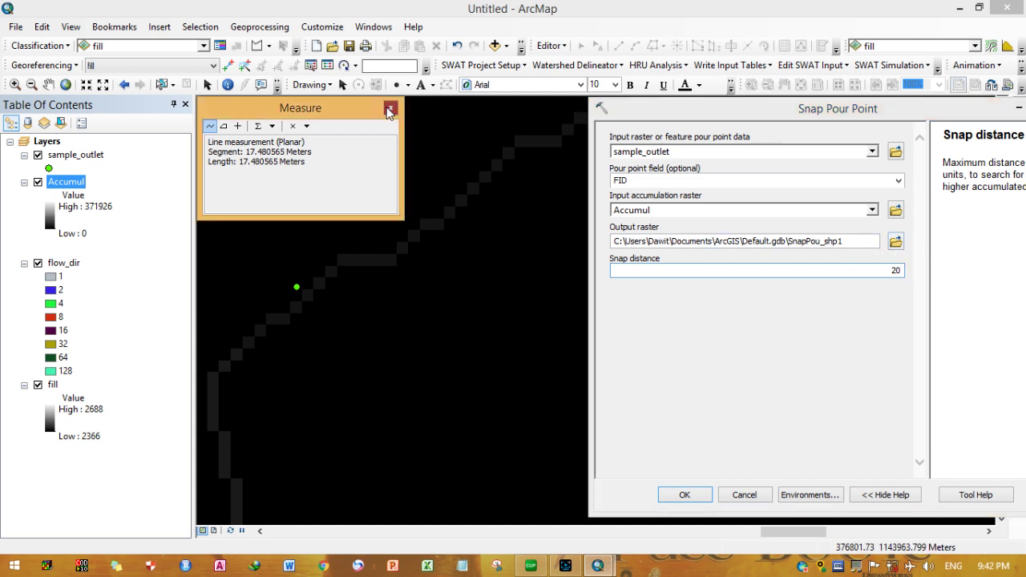
pyautogui.click(388, 110)
pyautogui.click(896, 241)
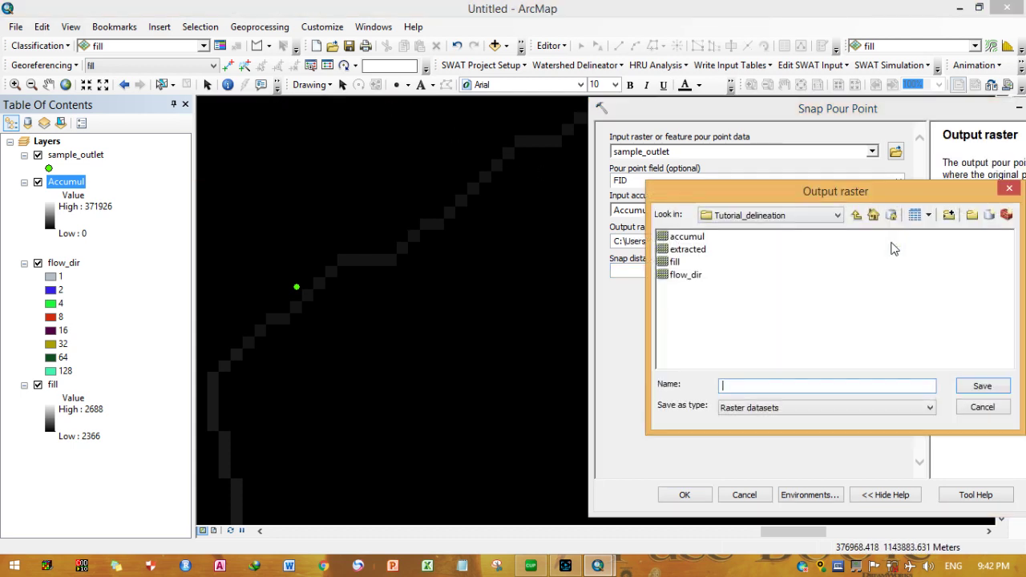
pyautogui.write('po')
pyautogui.click(983, 385)
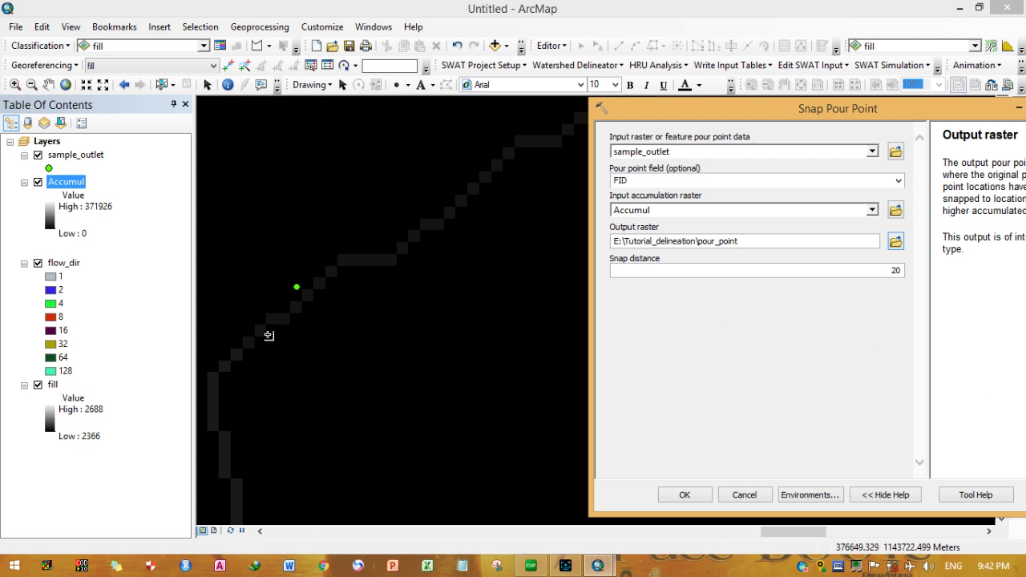
# - Leave the measuring tool for the element selection pointer and run Snap Pour Point with the current settings
pyautogui.click(276, 88)
pyautogui.press('Escape')
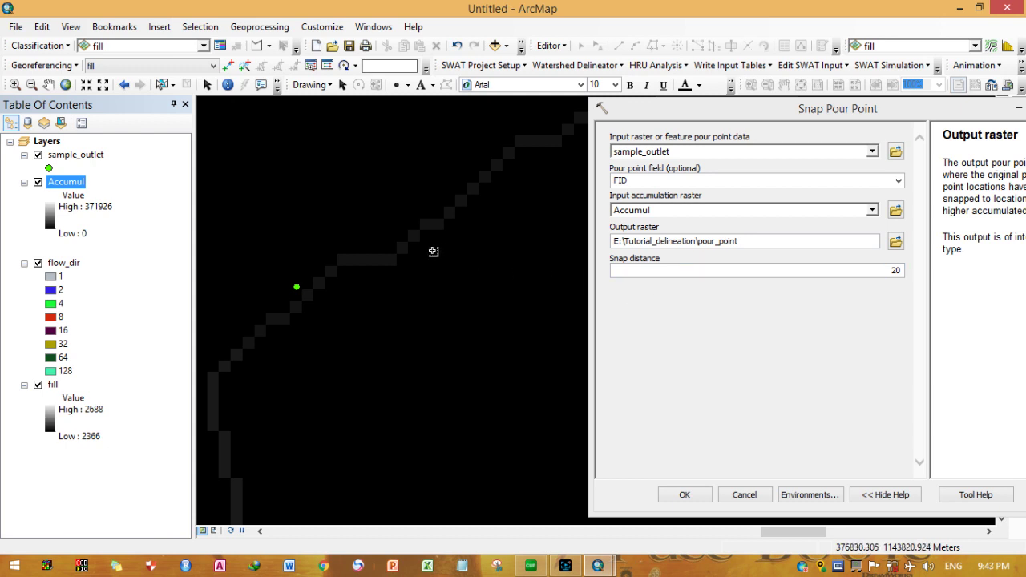
pyautogui.click(276, 88)
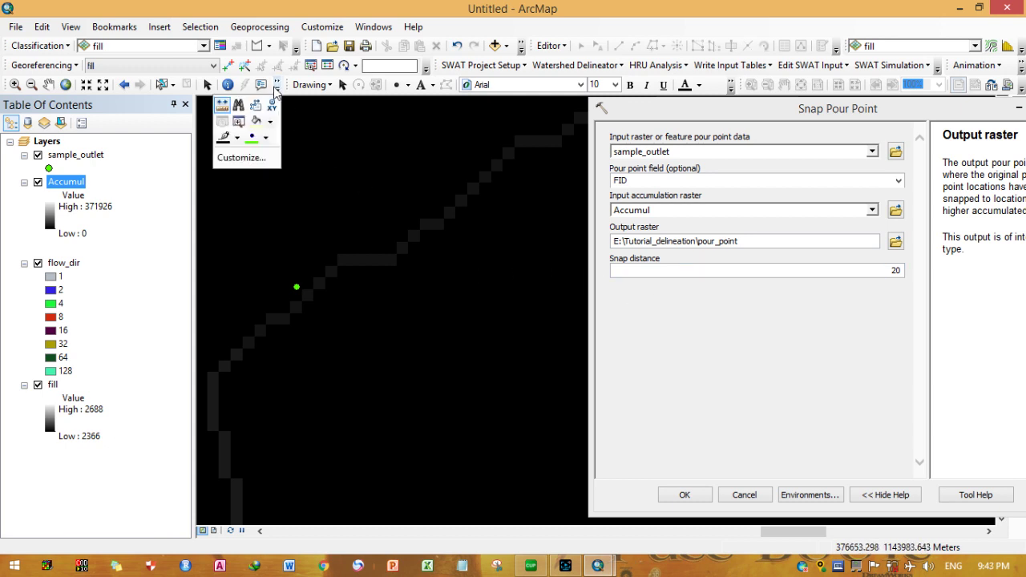
pyautogui.click(225, 107)
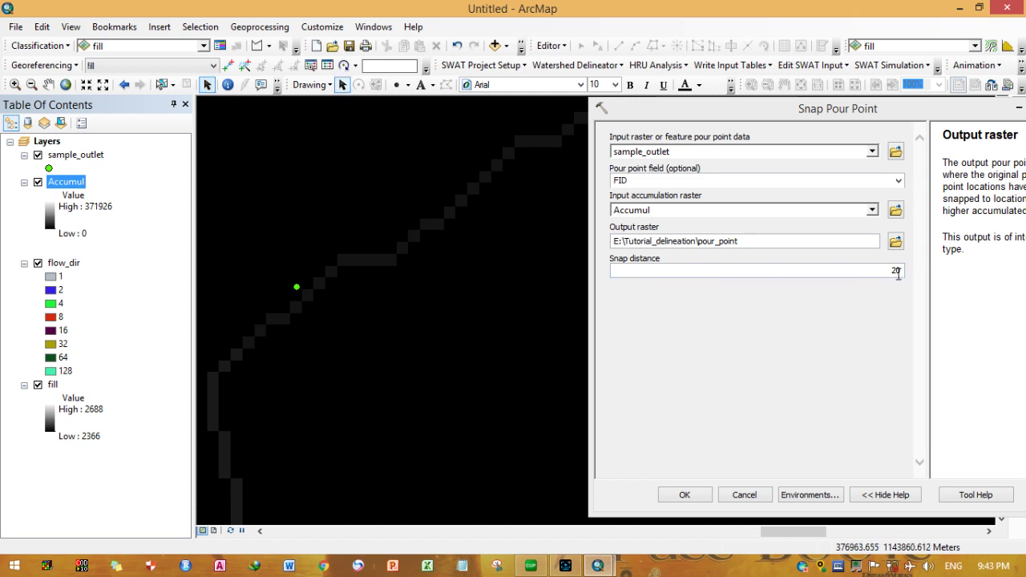
pyautogui.click(686, 496)
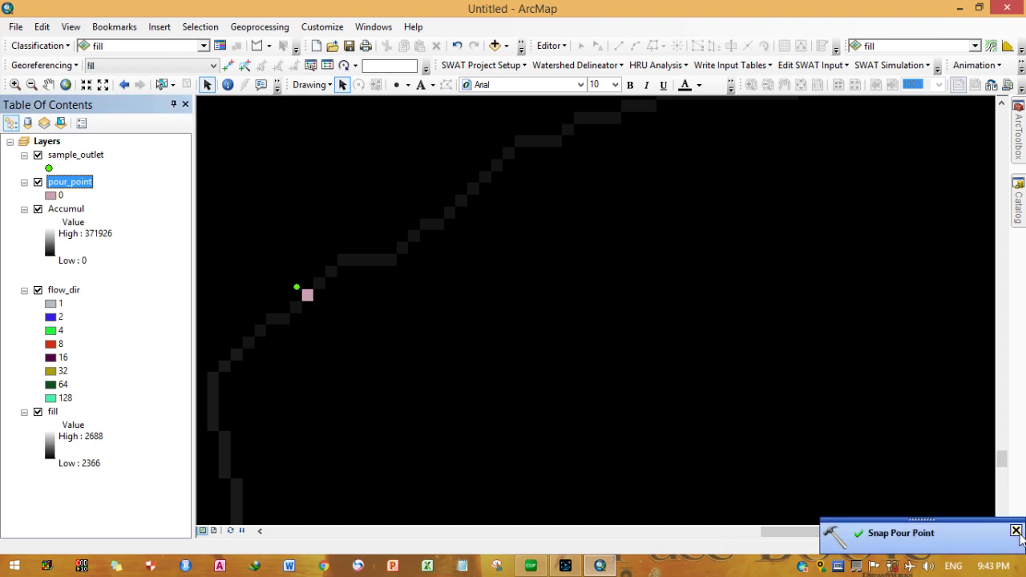
# - Remove the sample_outlet layer from the map
pyautogui.click(54, 157)
pyautogui.rightClick(54, 157)
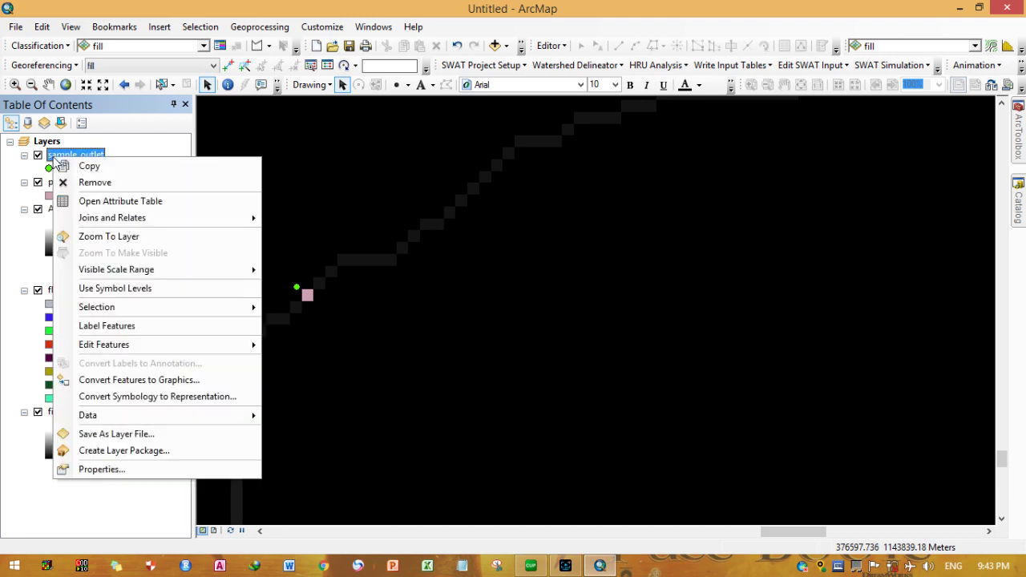
pyautogui.click(102, 182)
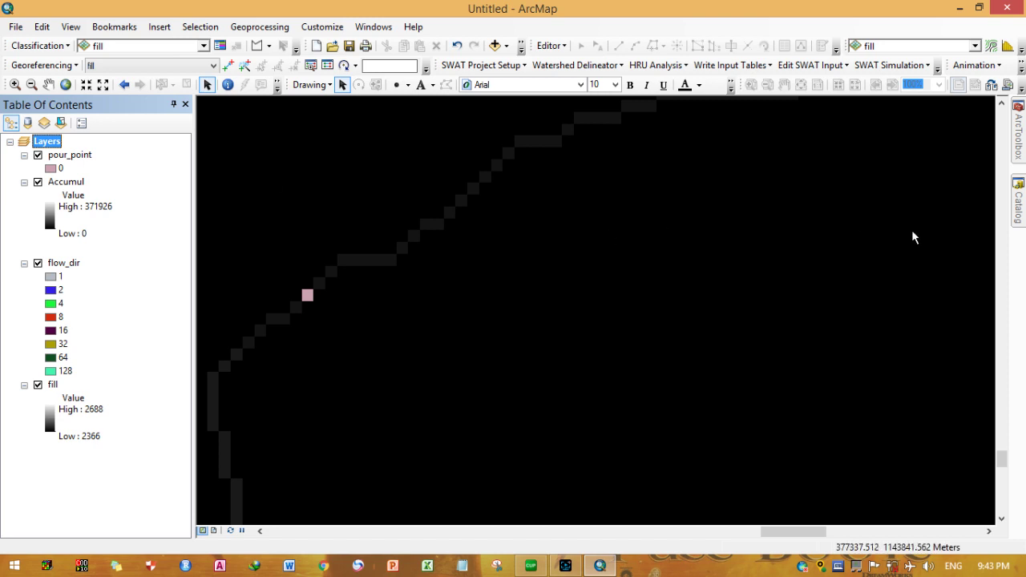
# - Open the Watershed tool from the Spatial Analyst Hydrology toolset and set flow_dir as the input flow direction raster
pyautogui.moveTo(1019, 132)
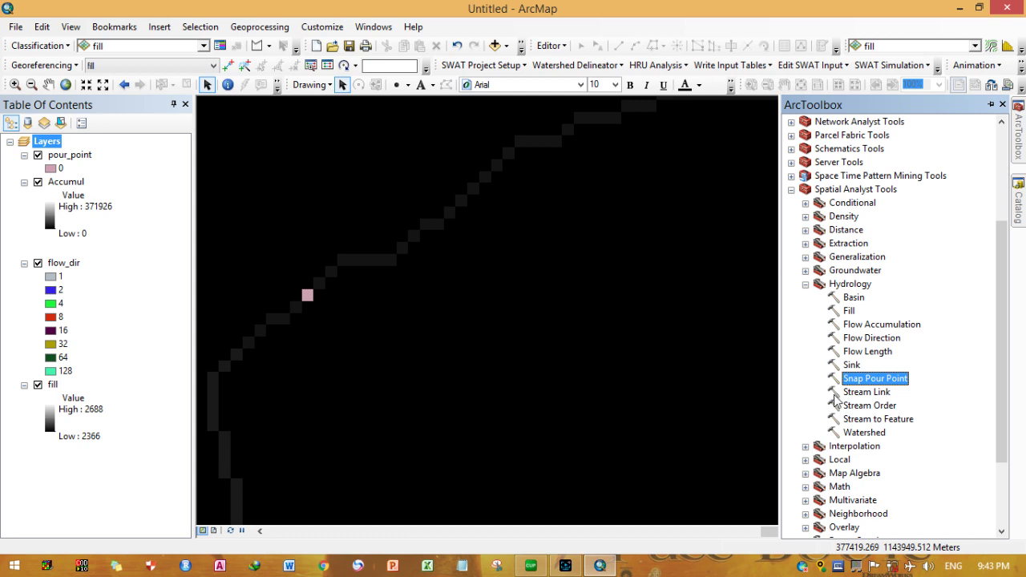
pyautogui.click(856, 434)
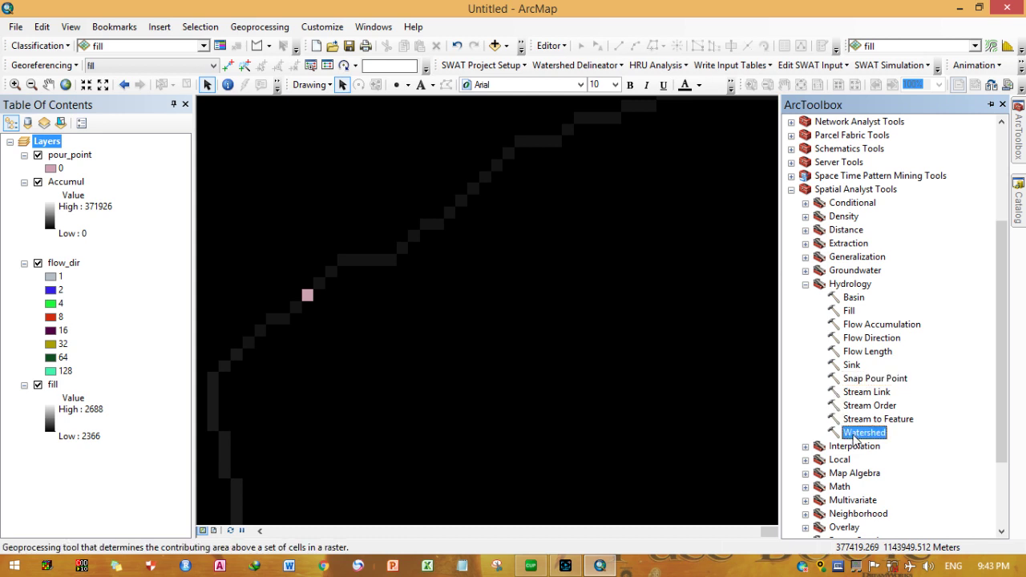
pyautogui.click(855, 433)
pyautogui.doubleClick(848, 433)
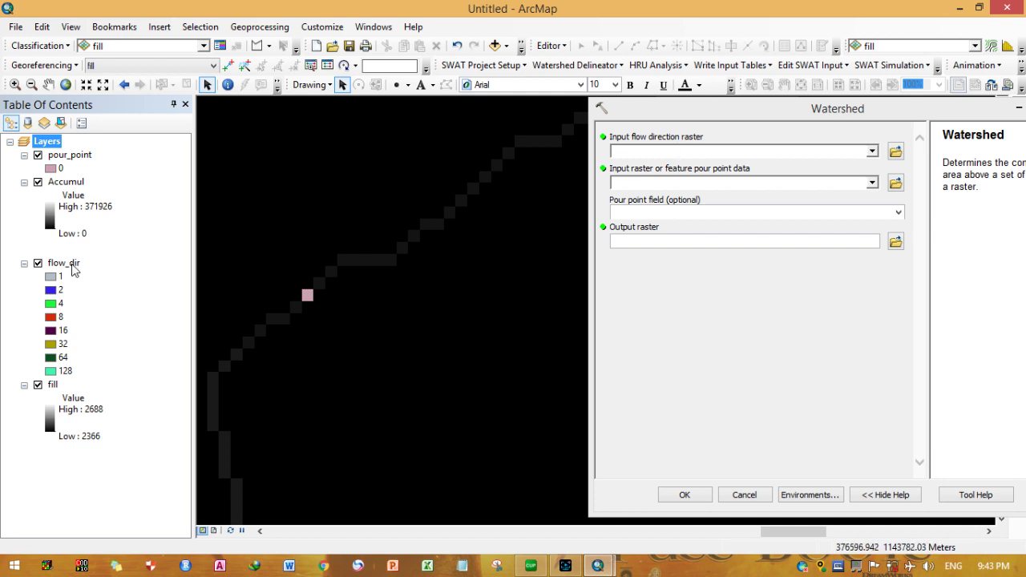
pyautogui.click(872, 151)
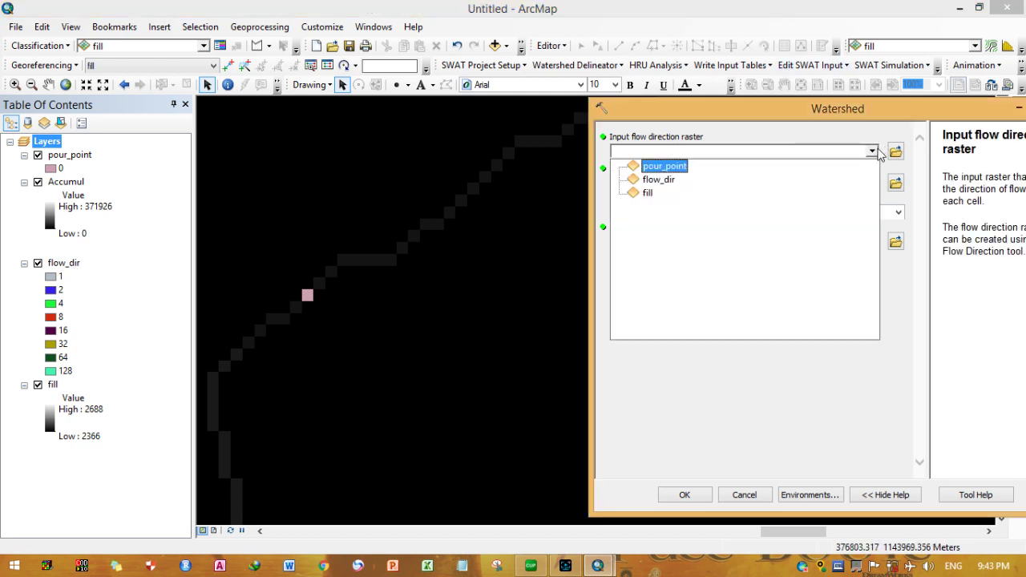
pyautogui.click(670, 181)
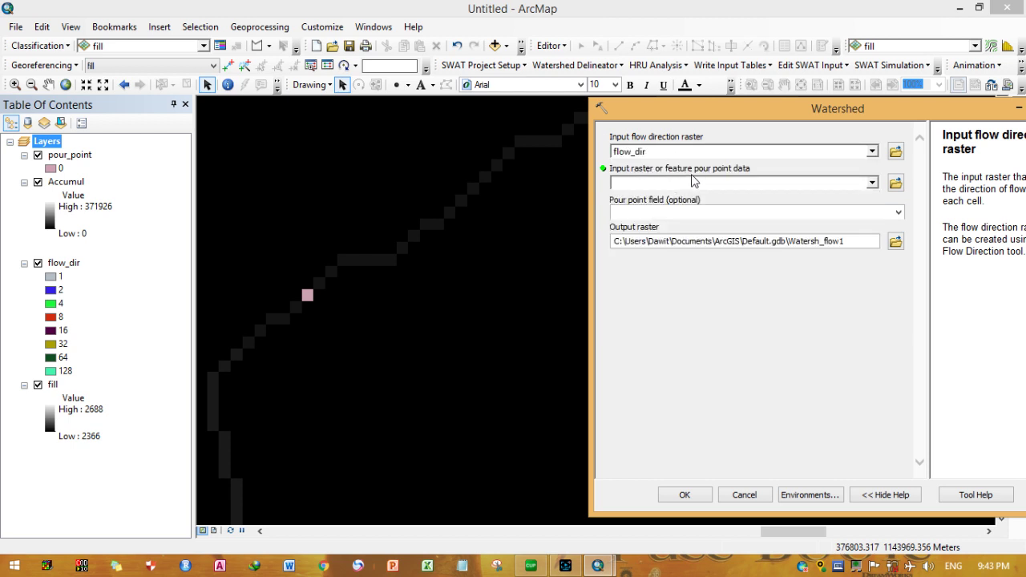
# - Use the pour_point layer as the input pour point data for the Watershed tool
pyautogui.click(85, 156)
pyautogui.moveTo(88, 159)
pyautogui.mouseDown()
pyautogui.moveTo(606, 180)
pyautogui.moveTo(61, 155)
pyautogui.moveTo(422, 192)
pyautogui.moveTo(111, 179)
pyautogui.moveTo(114, 157)
pyautogui.moveTo(88, 165)
pyautogui.mouseUp()
pyautogui.moveTo(715, 107); pyautogui.dragTo(320, 111)
pyautogui.moveTo(80, 157); pyautogui.dragTo(237, 188)
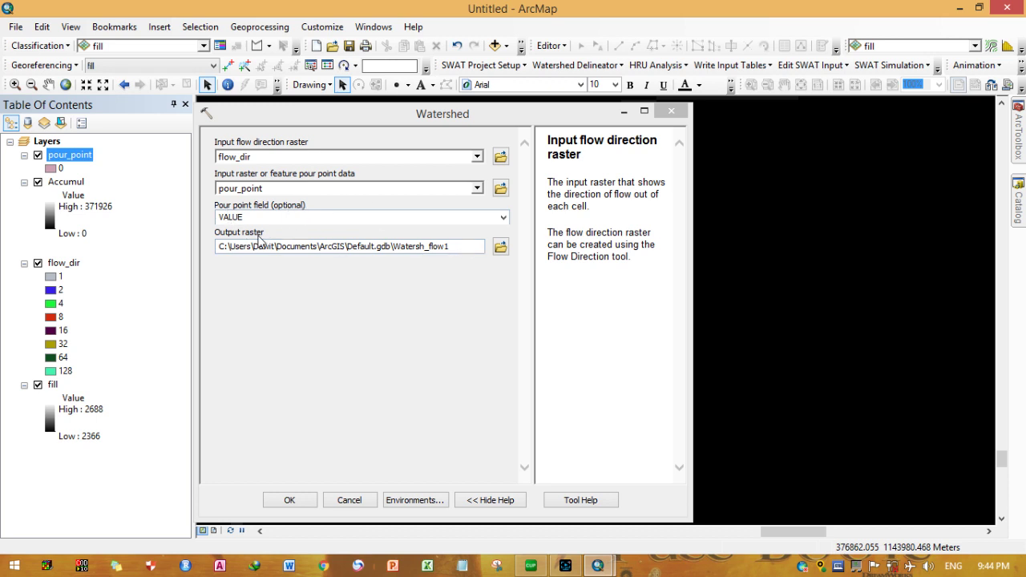
# - Set the output raster to Delinat_Wrshd in E:\Tutorial_delineation and run the Watershed tool
pyautogui.click(501, 249)
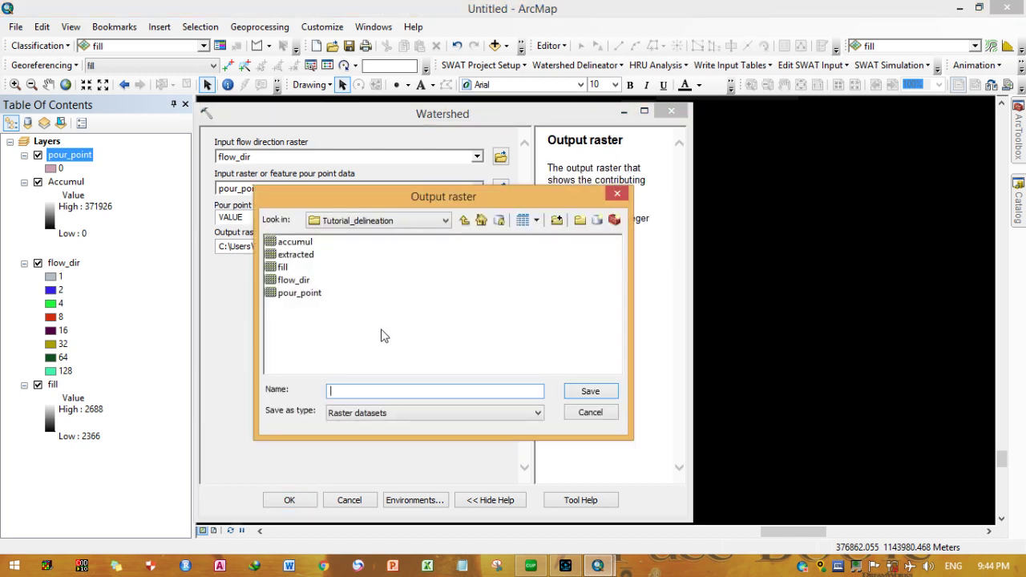
pyautogui.write('D')
pyautogui.click(384, 391)
pyautogui.press('BackSpace')
pyautogui.click(353, 391)
pyautogui.press('BackSpace')
pyautogui.click(602, 391)
pyautogui.click(367, 264)
pyautogui.click(341, 264)
pyautogui.press('BackSpace')
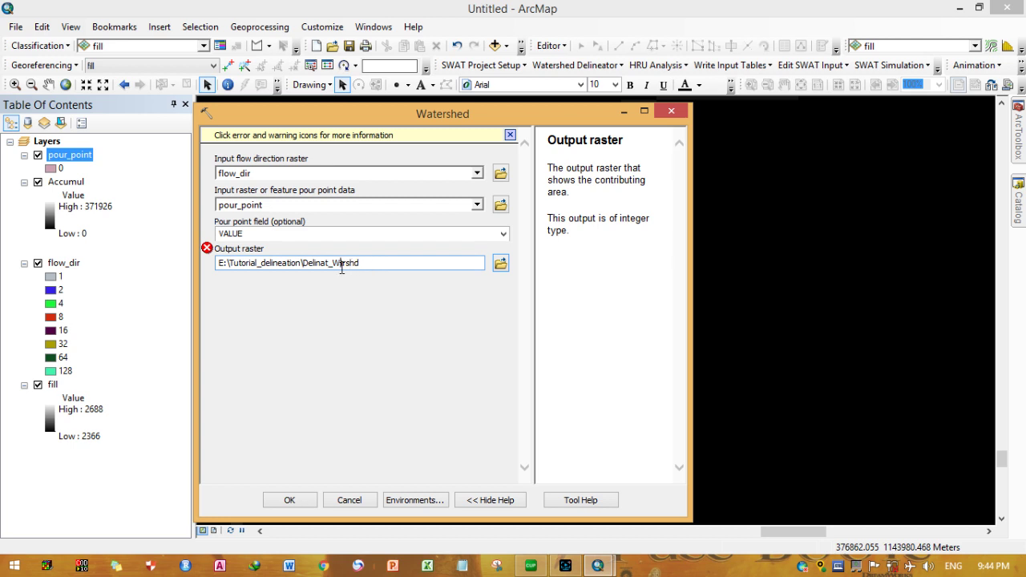
pyautogui.click(454, 336)
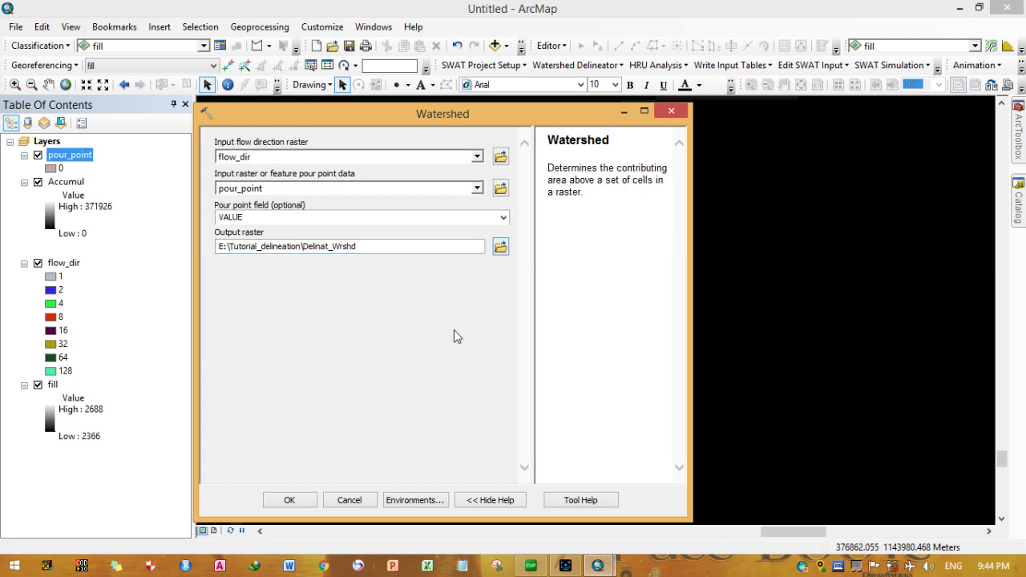
pyautogui.click(289, 500)
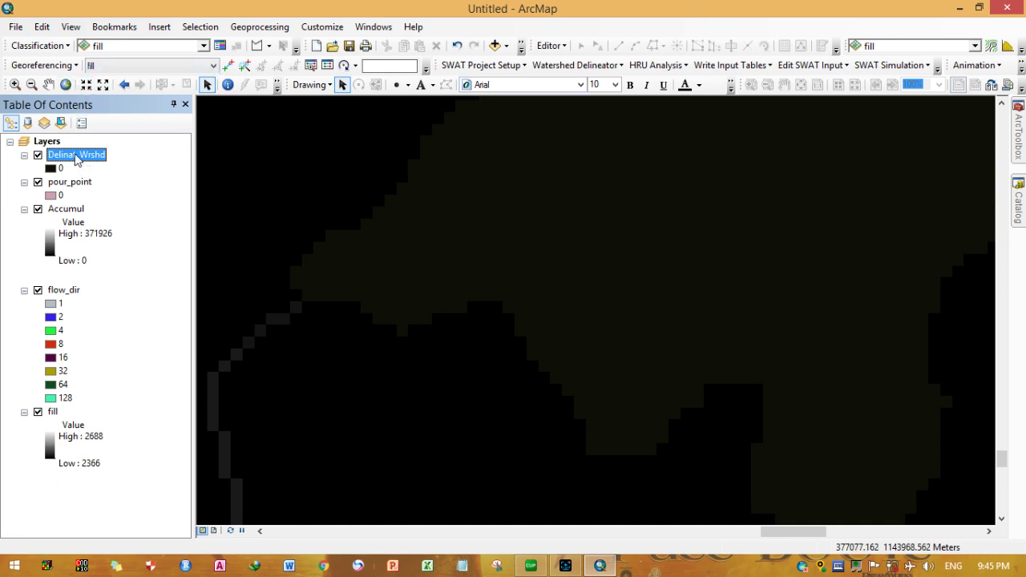
# - Show the full map extent and hide the pour_point, Accumul, flow_dir and fill layers, leaving Delinat_Wrshd displayed
pyautogui.click(66, 85)
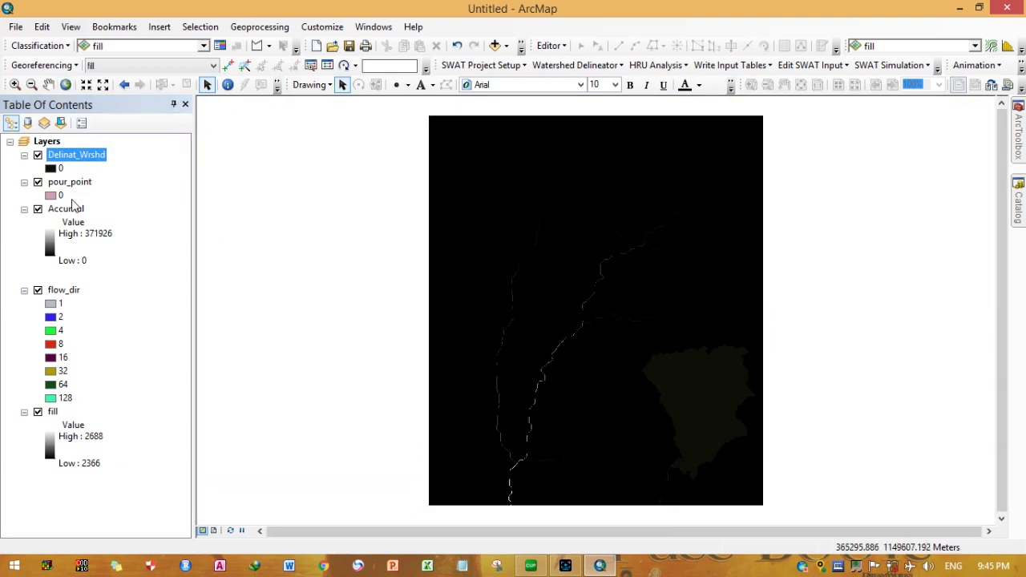
pyautogui.click(37, 182)
pyautogui.click(38, 210)
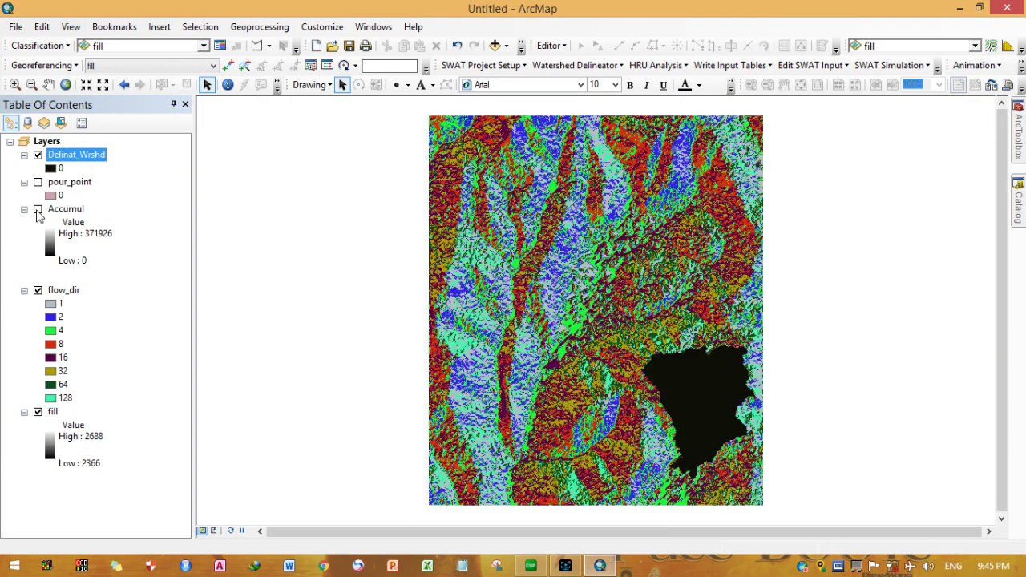
pyautogui.click(42, 295)
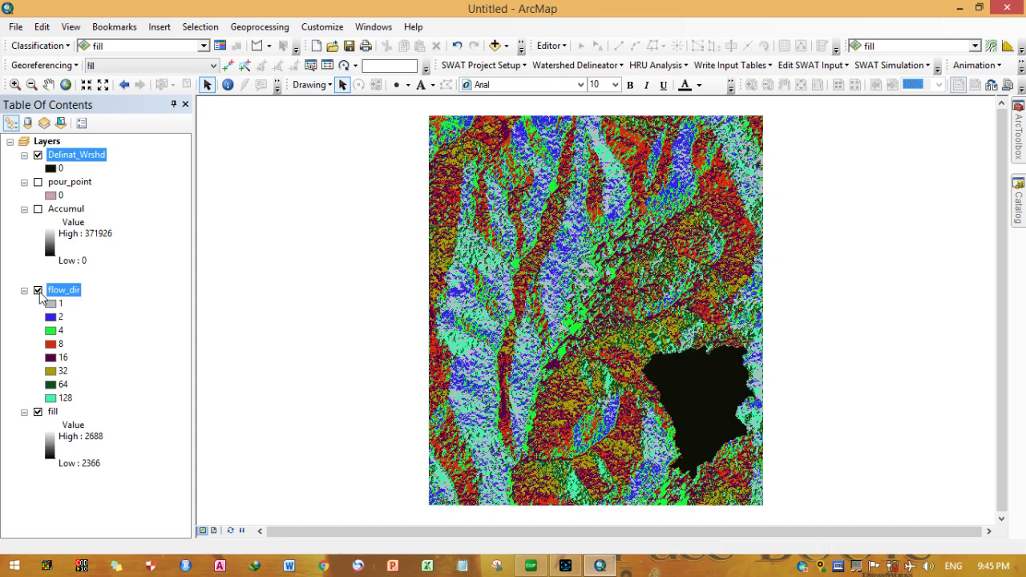
pyautogui.click(37, 291)
pyautogui.click(38, 412)
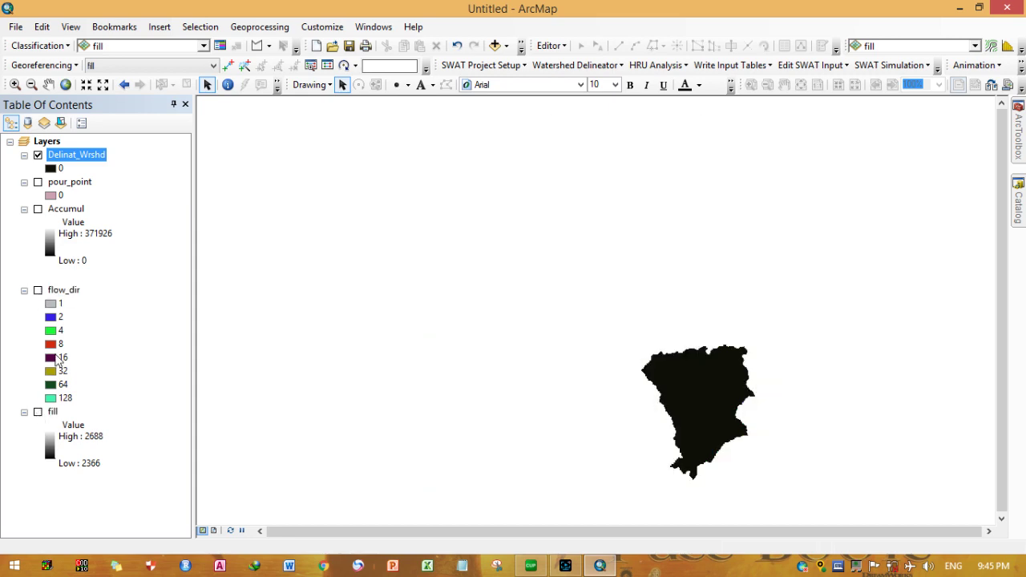
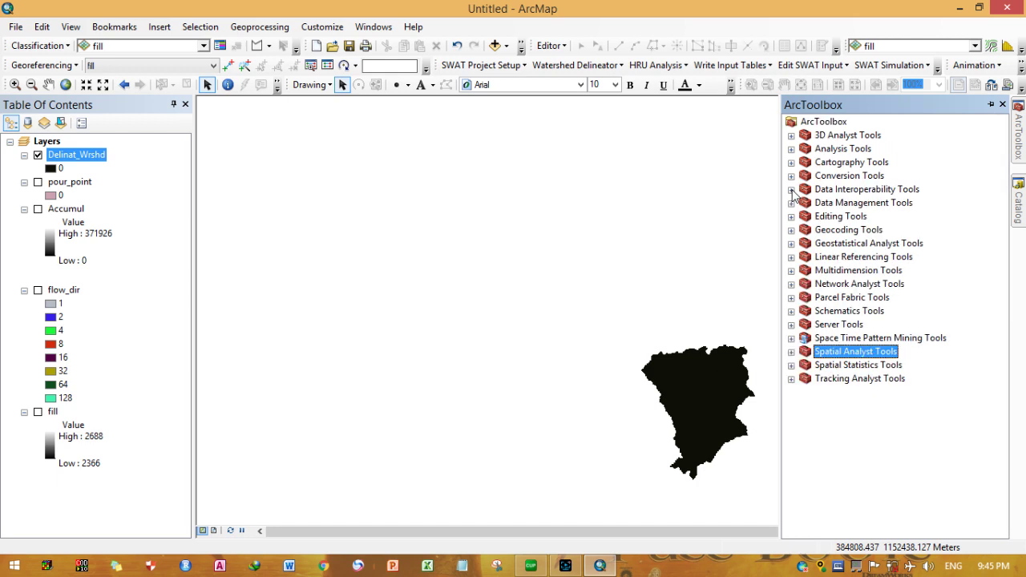
# - Open the Raster to Polygon conversion tool and choose Delinat_Wrshd as the input raster
pyautogui.doubleClick(848, 177)
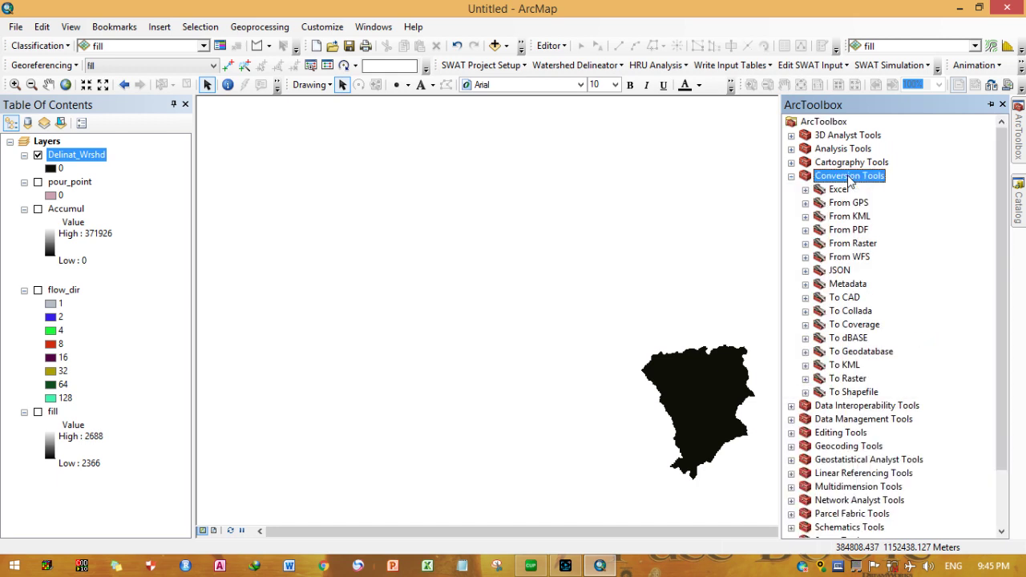
pyautogui.doubleClick(849, 245)
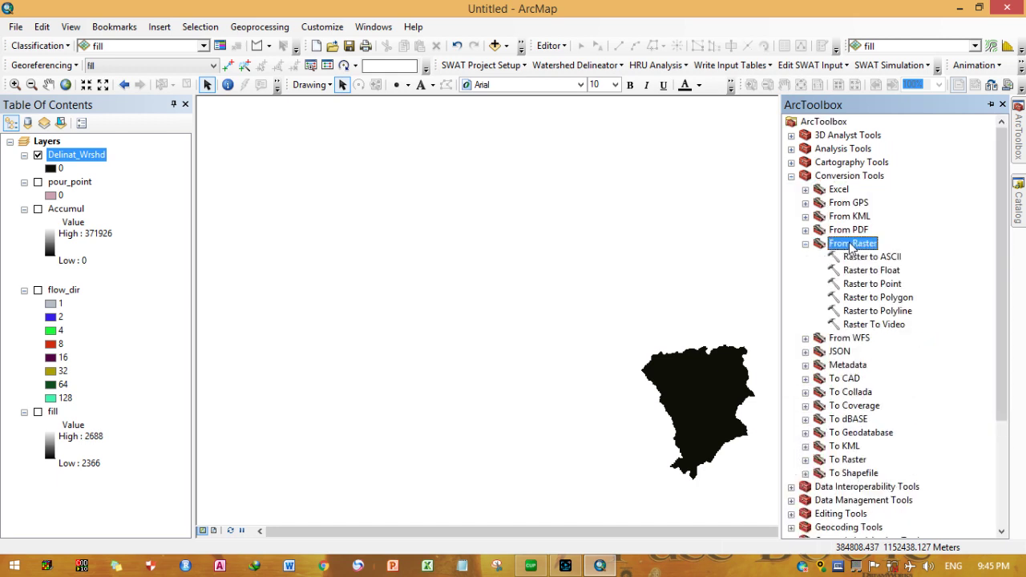
pyautogui.click(872, 300)
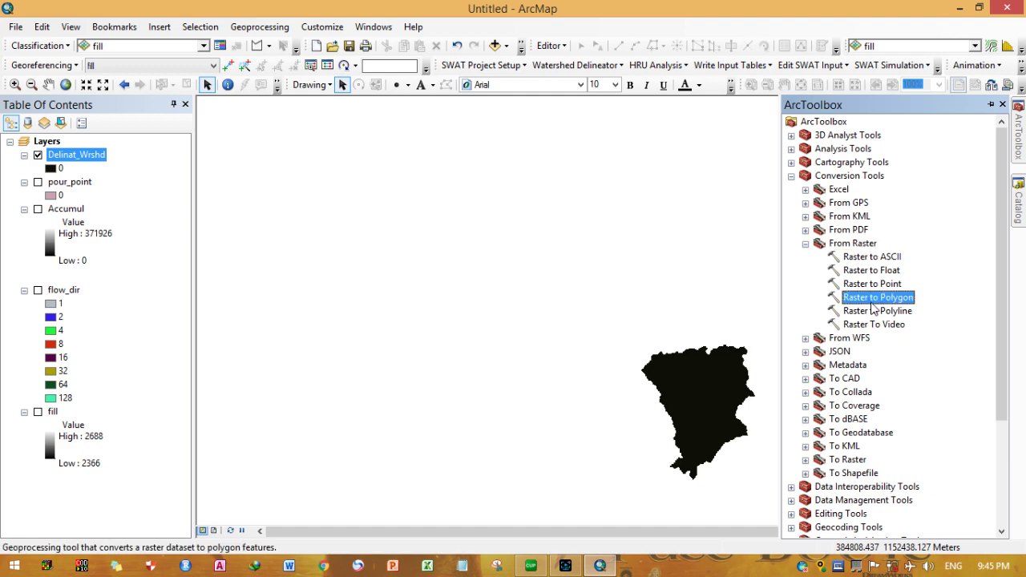
pyautogui.doubleClick(874, 299)
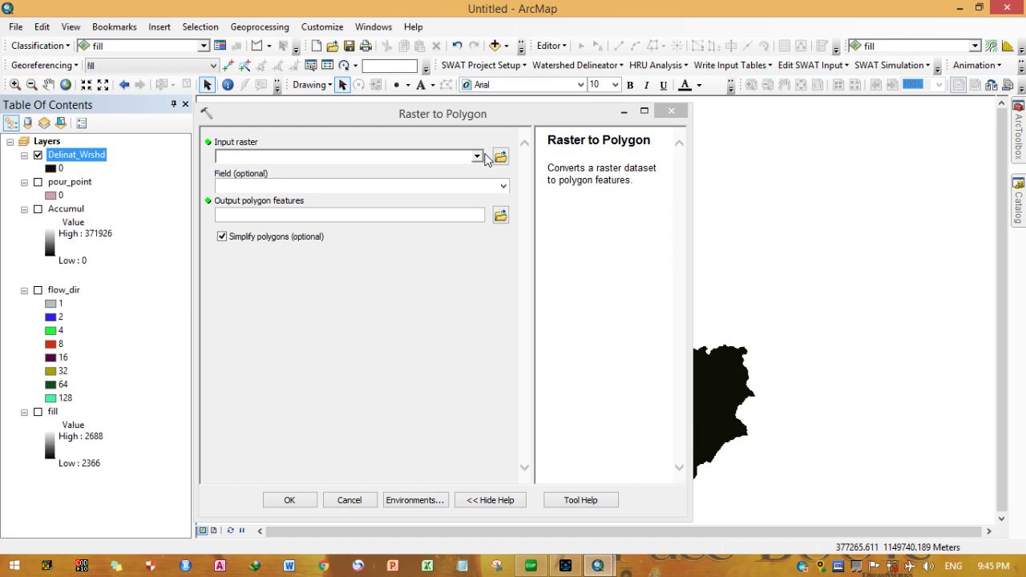
pyautogui.click(479, 156)
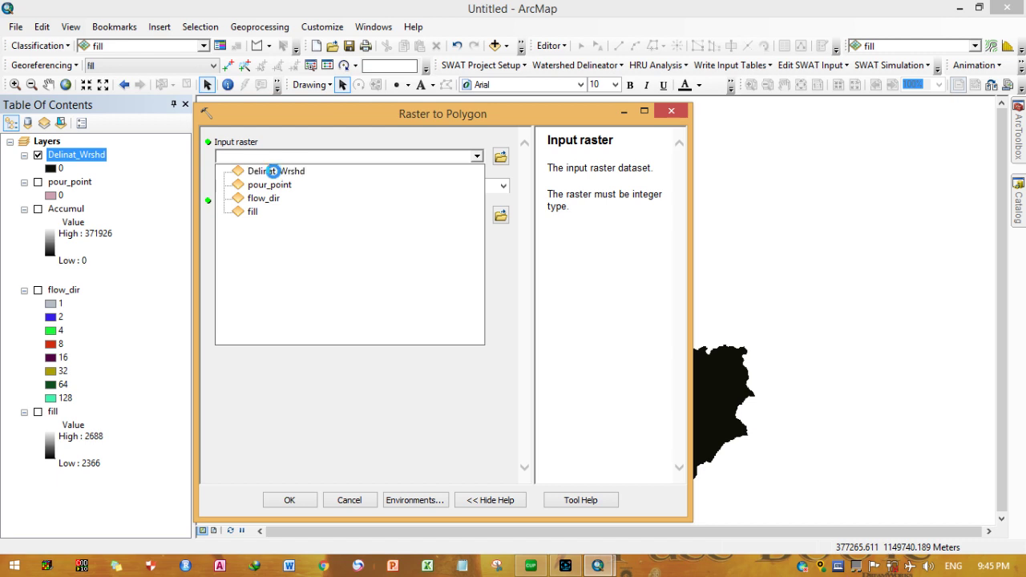
pyautogui.click(275, 172)
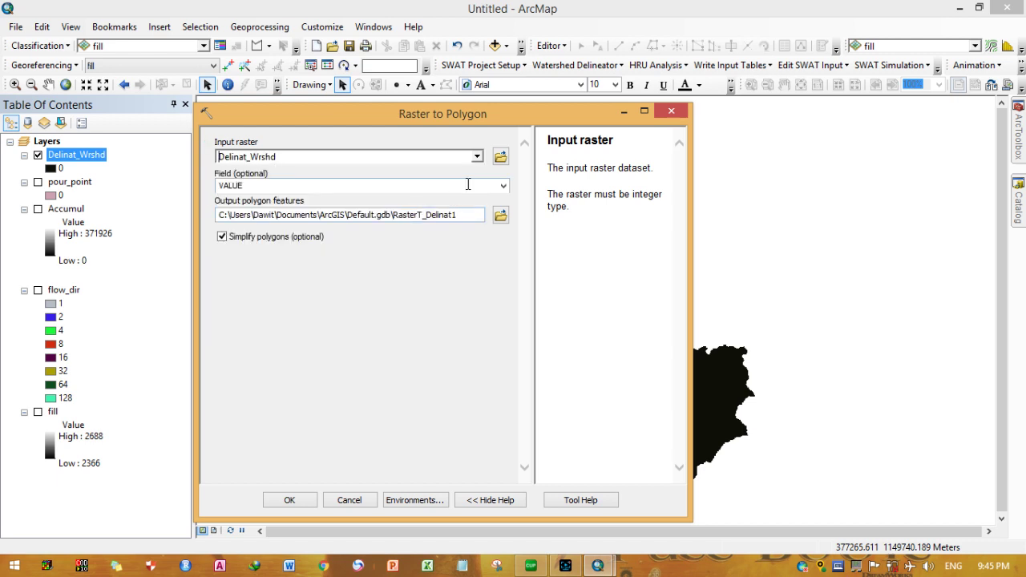
# - Set the output polygon features to watrd_Poly.shp in E:\Tutorial_delineation and run the Raster to Polygon conversion
pyautogui.click(502, 217)
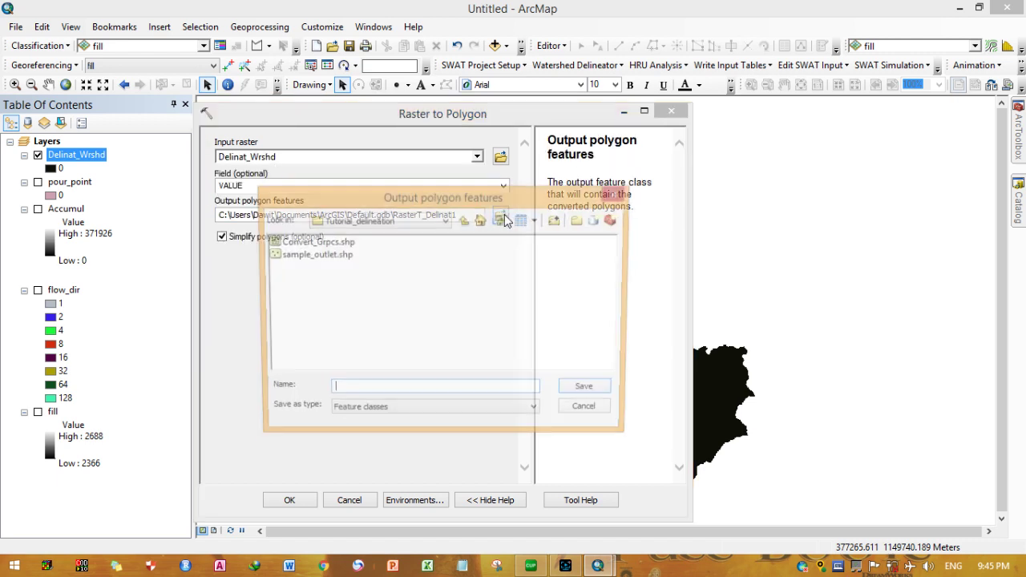
pyautogui.click(445, 220)
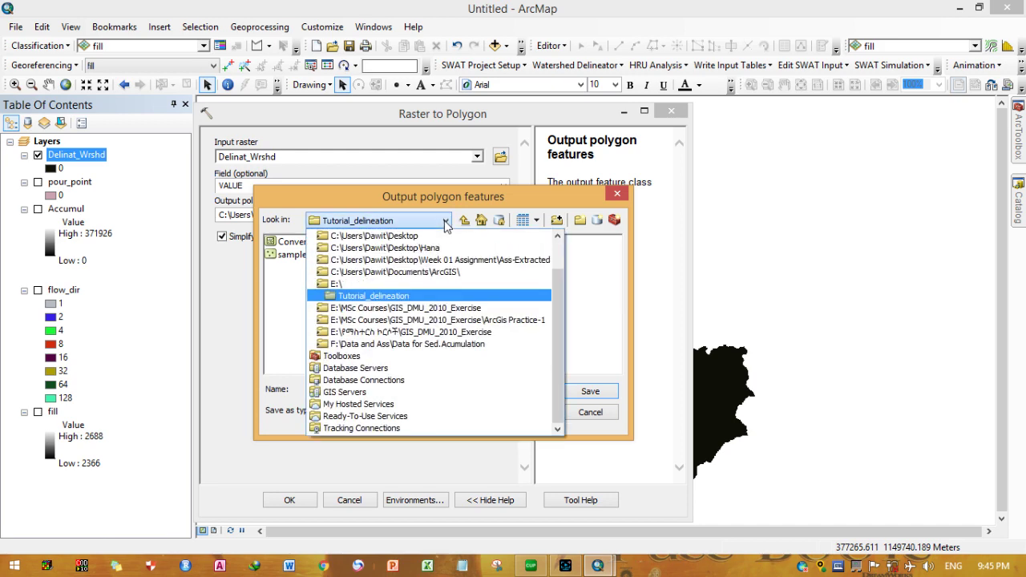
pyautogui.click(416, 295)
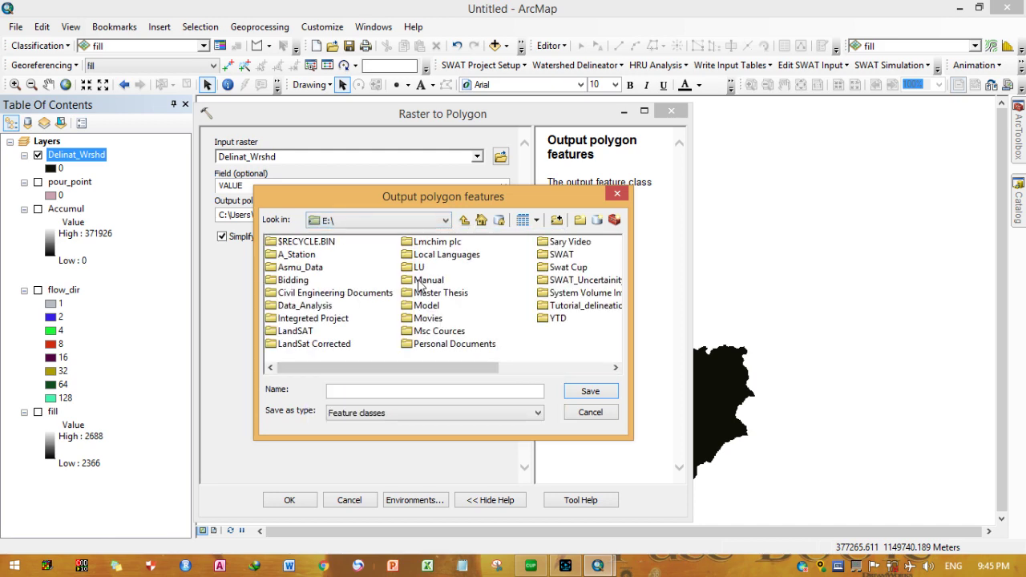
pyautogui.doubleClick(552, 308)
pyautogui.click(319, 243)
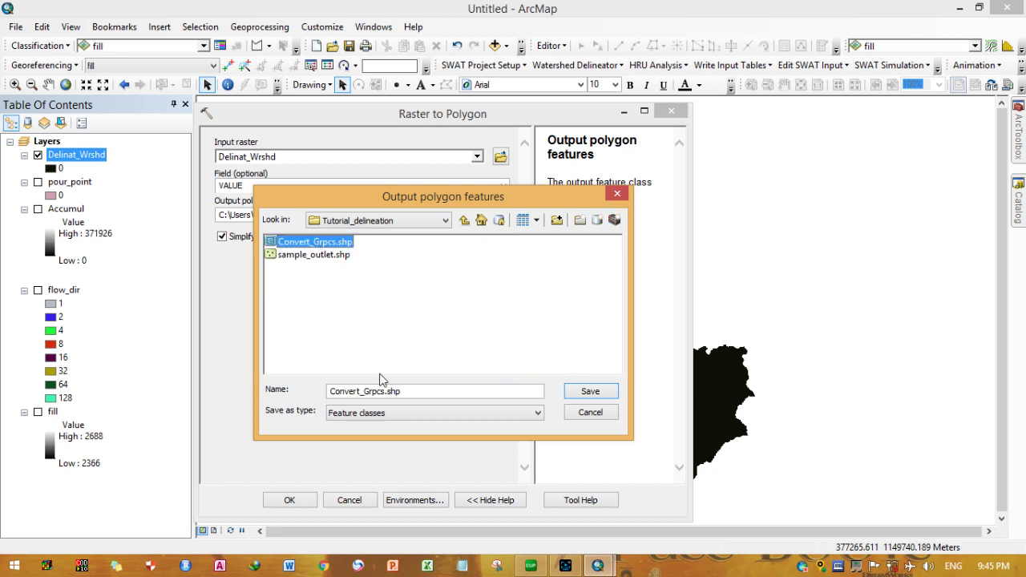
pyautogui.moveTo(386, 390); pyautogui.dragTo(313, 395)
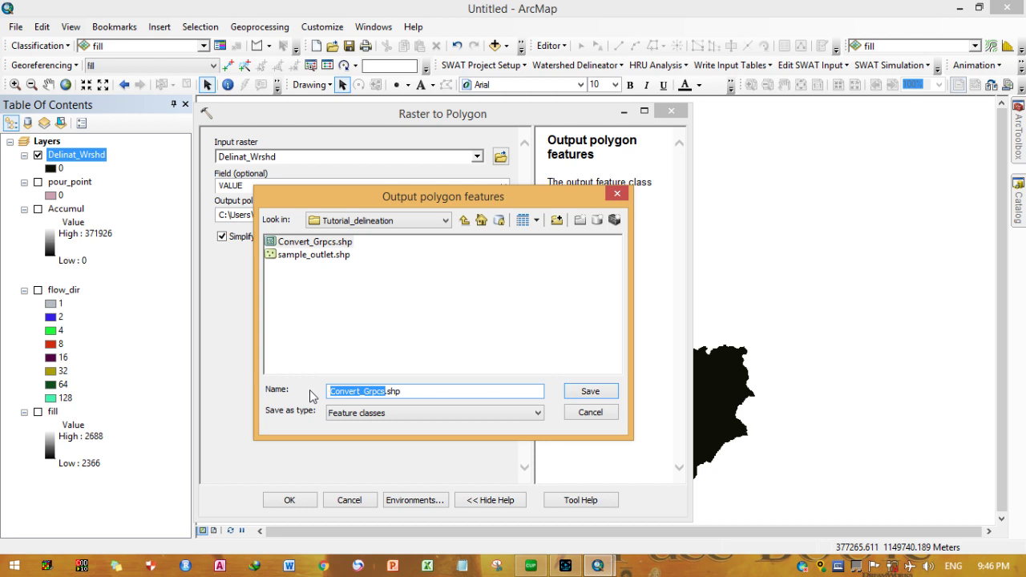
pyautogui.write('watr')
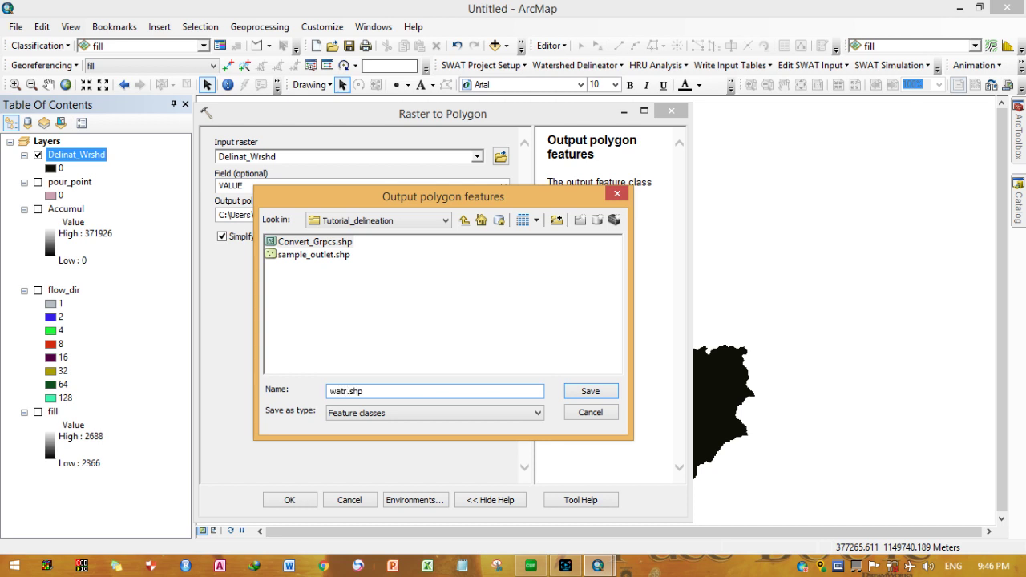
pyautogui.write('d_Poly')
pyautogui.click(583, 392)
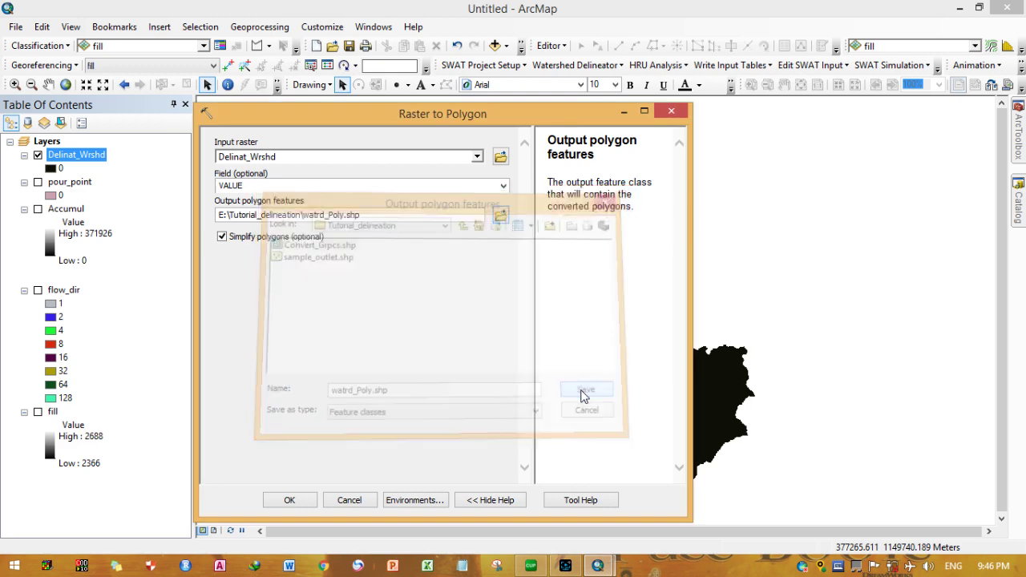
pyautogui.click(305, 499)
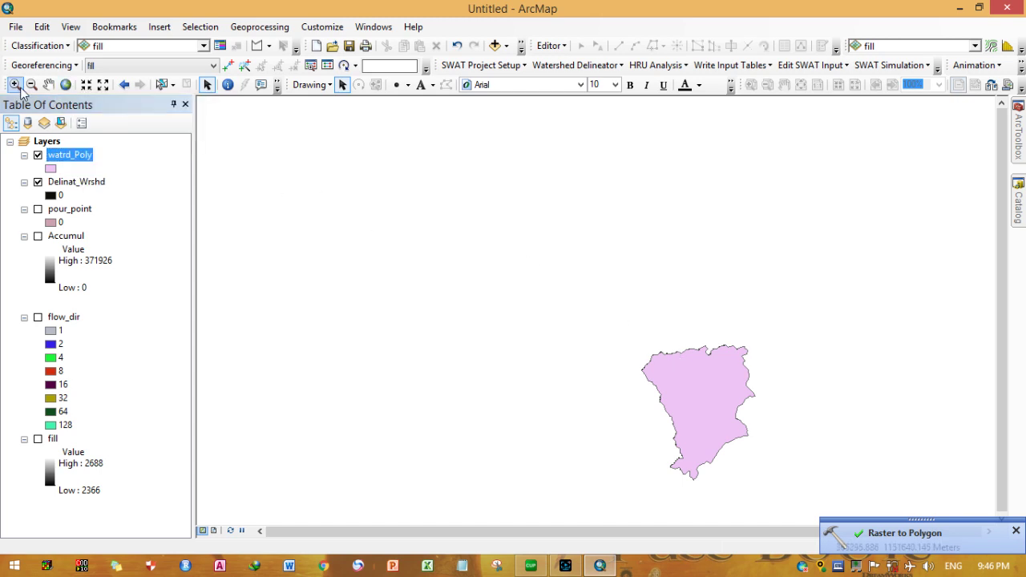
pyautogui.click(46, 85)
pyautogui.moveTo(708, 366); pyautogui.dragTo(534, 240)
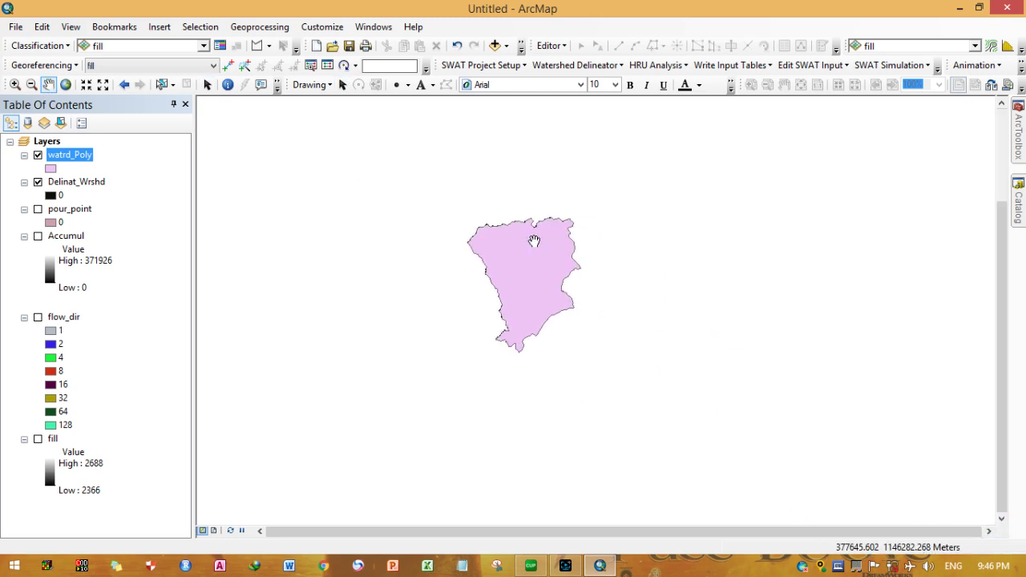
pyautogui.click(85, 85)
pyautogui.click(86, 85)
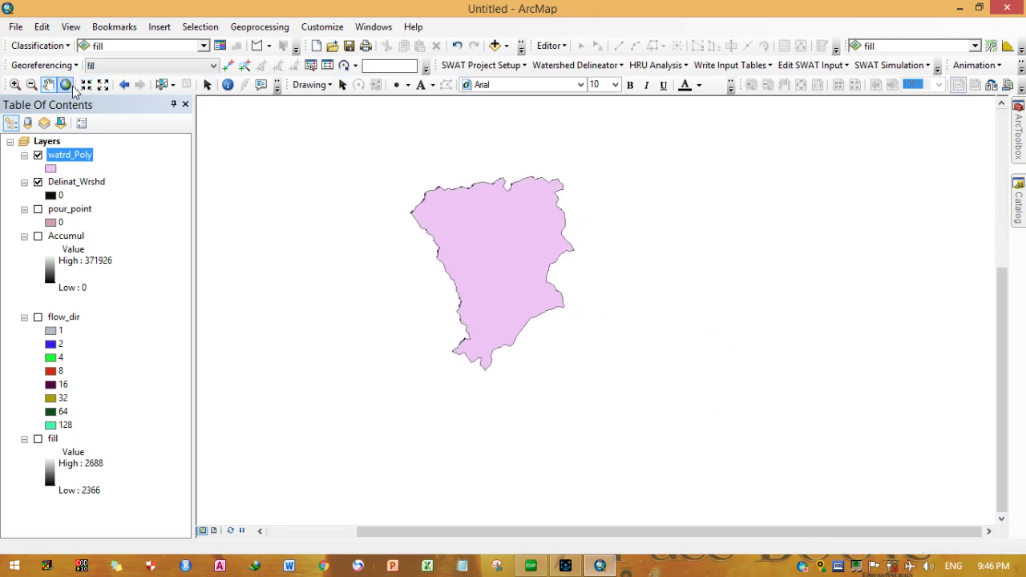
pyautogui.click(68, 86)
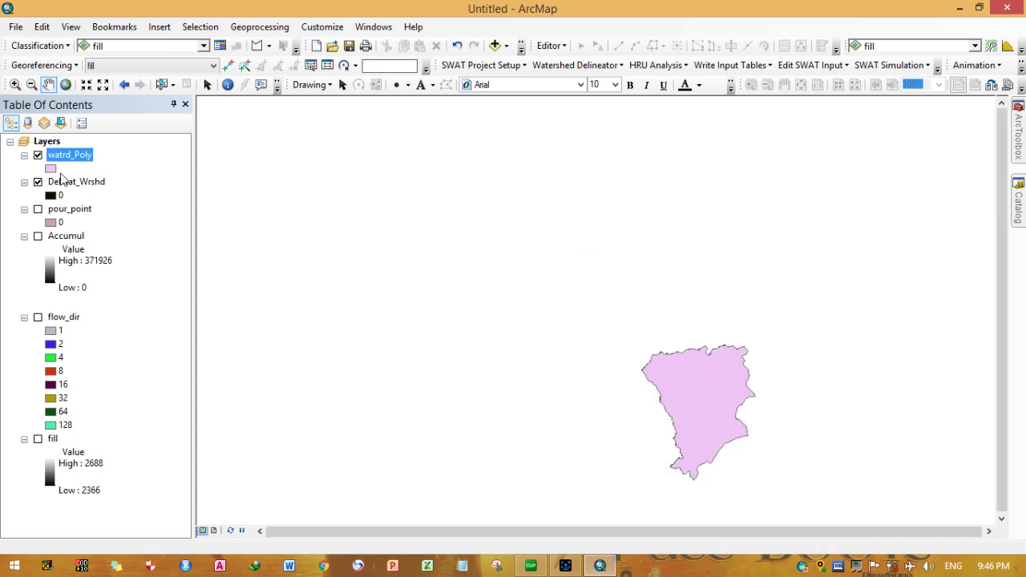
# - Hide the Delinat_Wrshd raster layer and remove it from the map
pyautogui.click(38, 182)
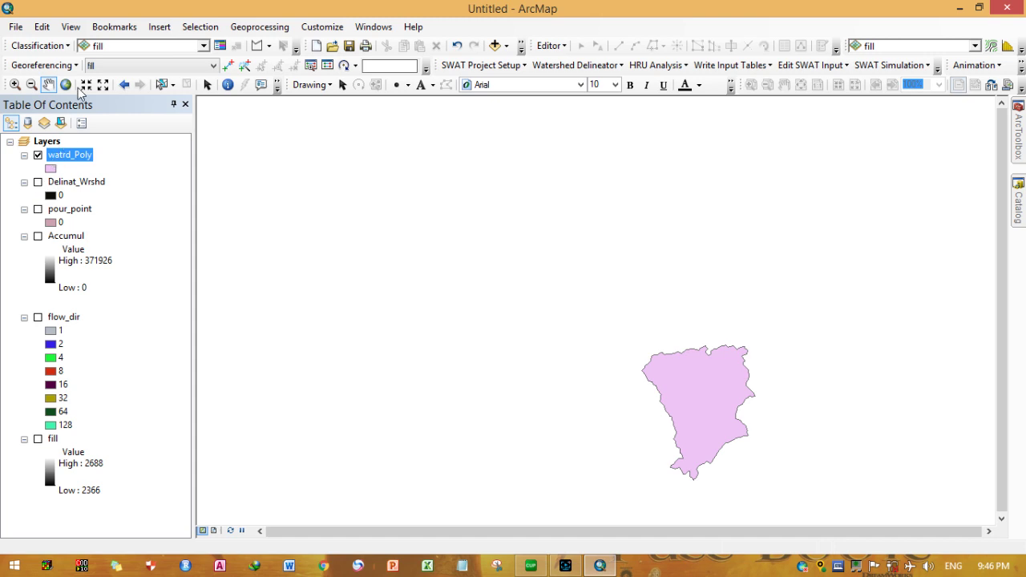
pyautogui.rightClick(67, 184)
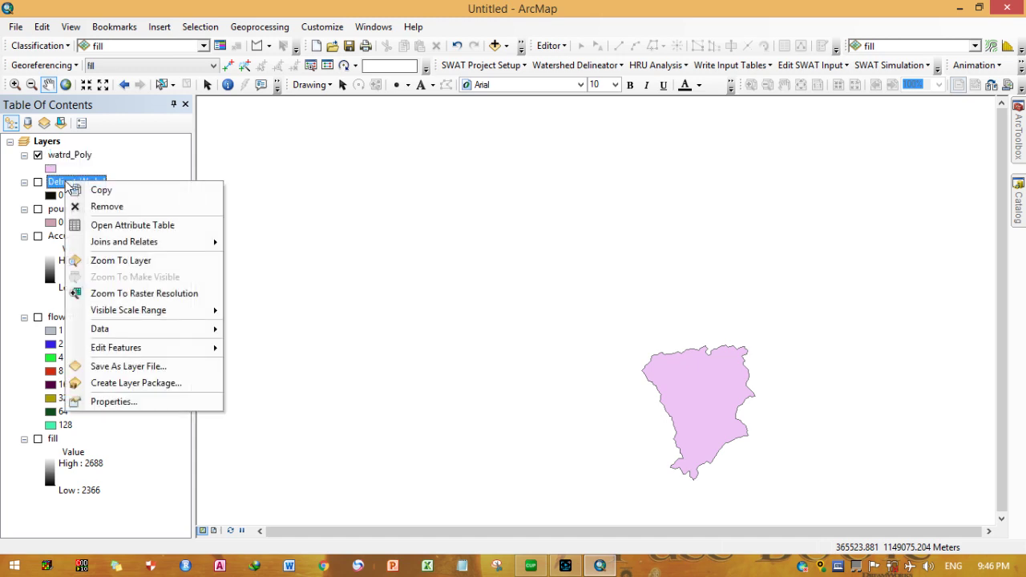
pyautogui.click(98, 206)
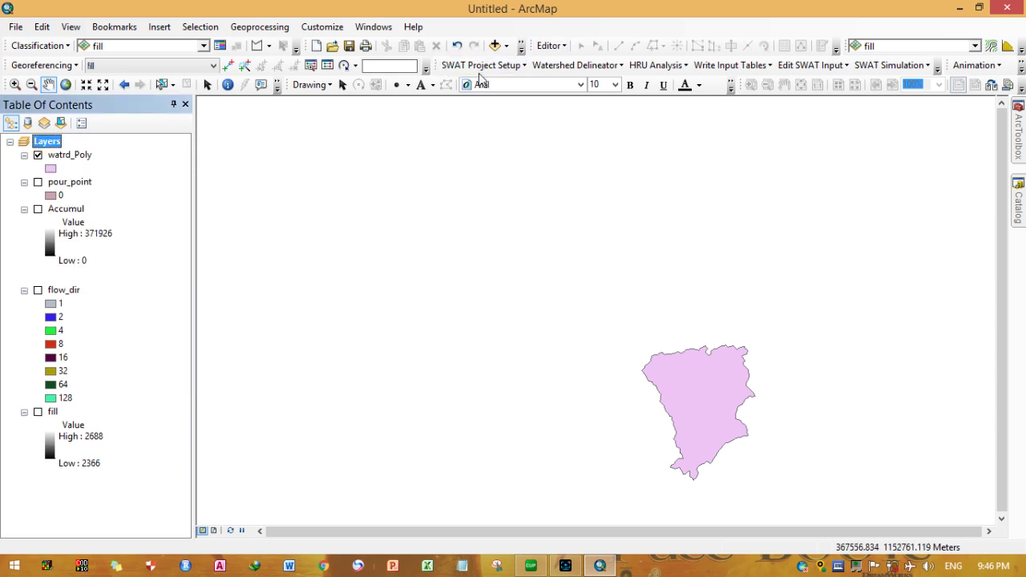
pyautogui.click(513, 68)
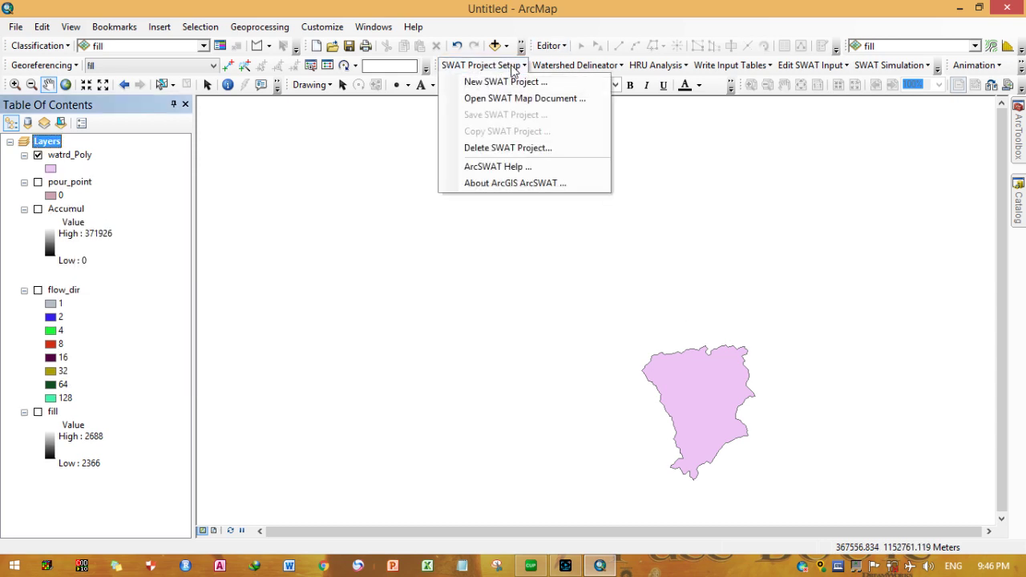
pyautogui.moveTo(552, 67)
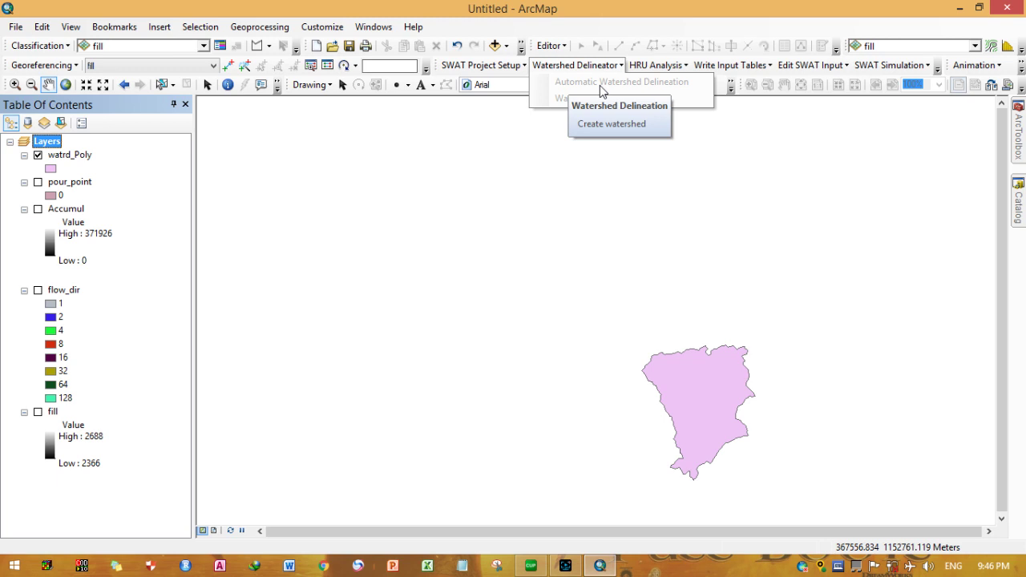
pyautogui.moveTo(505, 67)
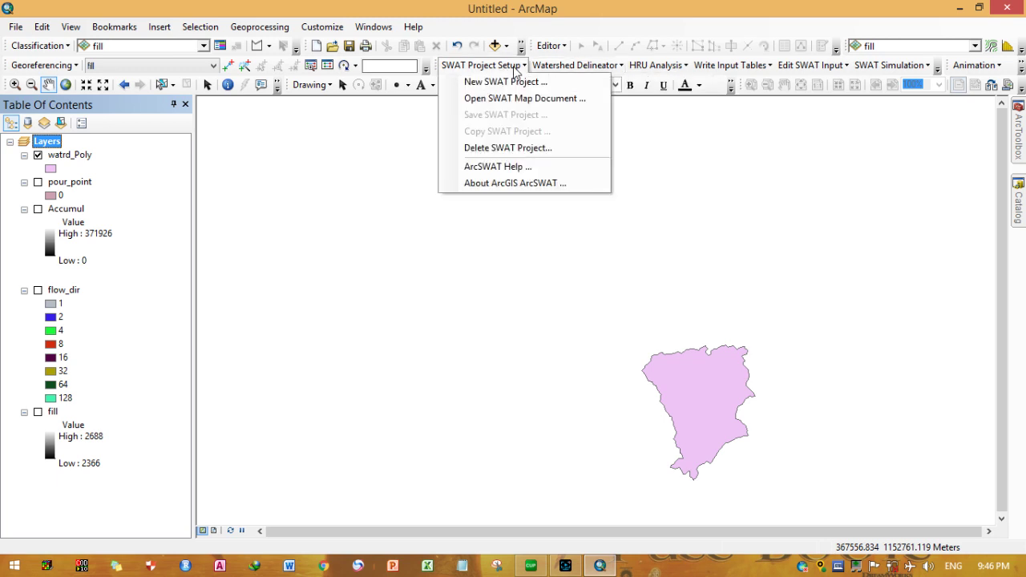
pyautogui.click(524, 70)
pyautogui.click(519, 68)
# - Show the Accumul layer and switch its symbology to Classified with 2 classes
pyautogui.moveTo(549, 66)
pyautogui.click(38, 209)
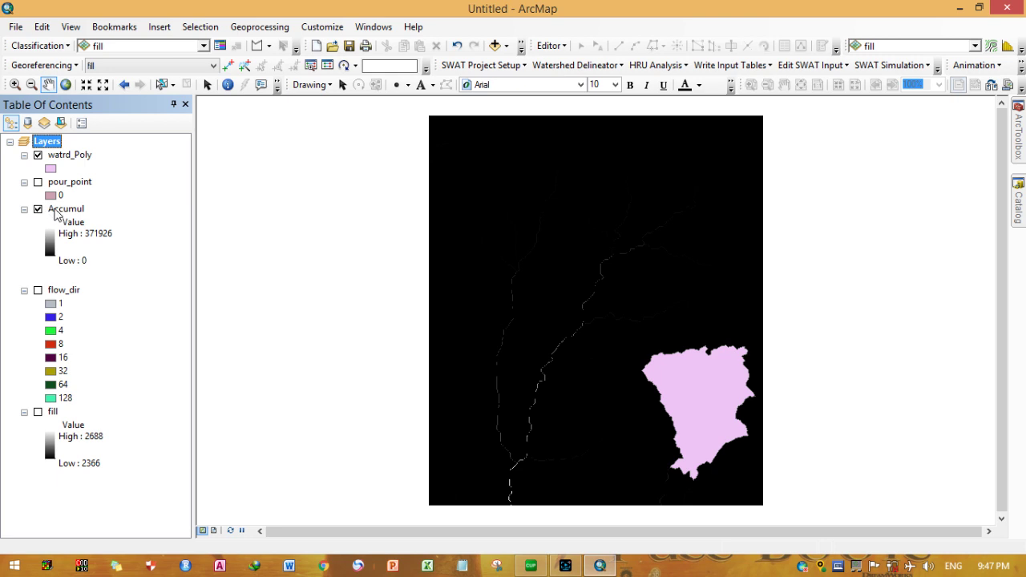
pyautogui.rightClick(51, 211)
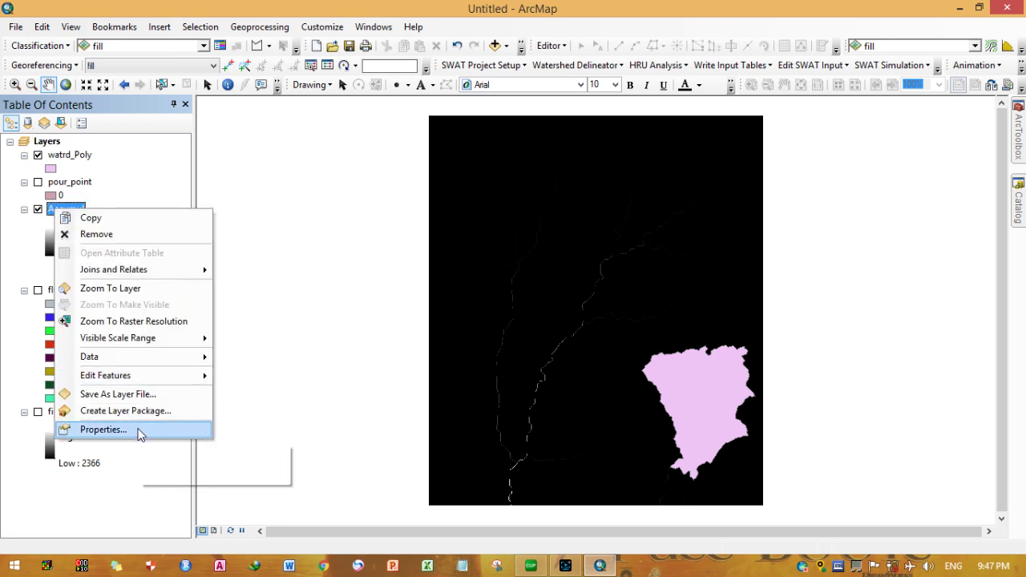
pyautogui.click(103, 430)
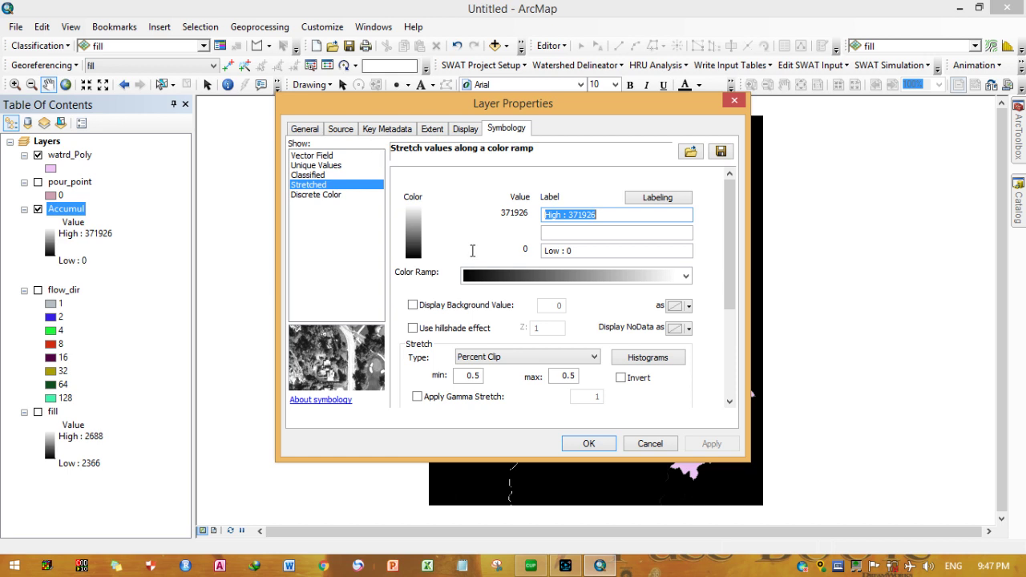
pyautogui.click(307, 174)
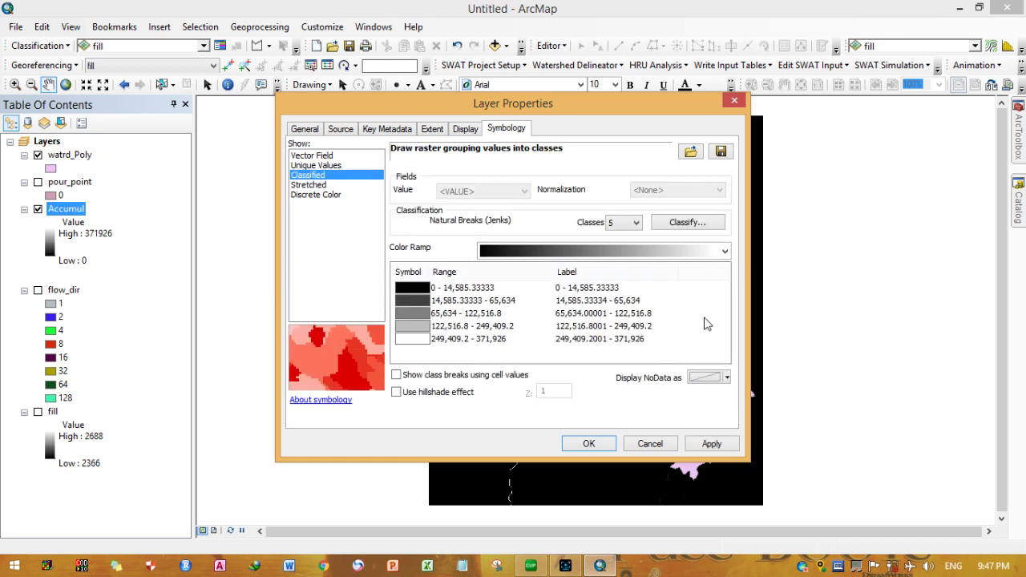
pyautogui.click(637, 224)
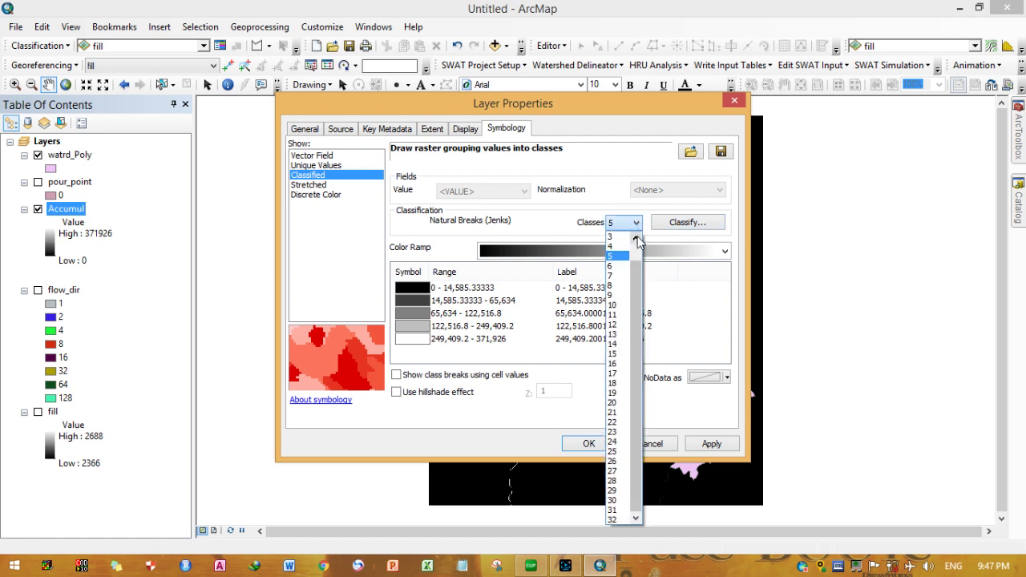
pyautogui.click(635, 238)
pyautogui.click(620, 247)
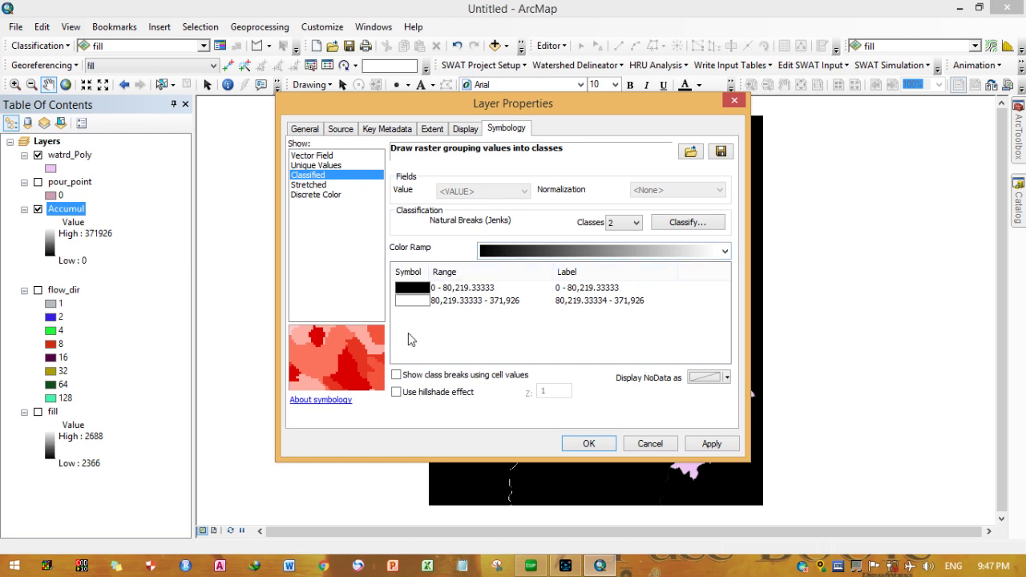
# - Set the first class break of the Accumul symbology to 40,000 and apply it to the map
pyautogui.click(666, 225)
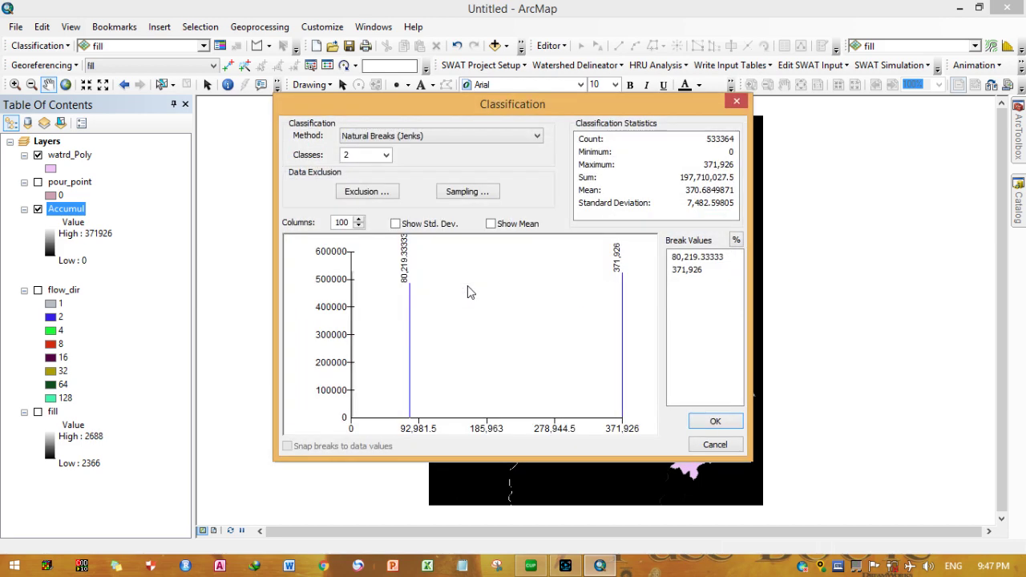
pyautogui.click(694, 258)
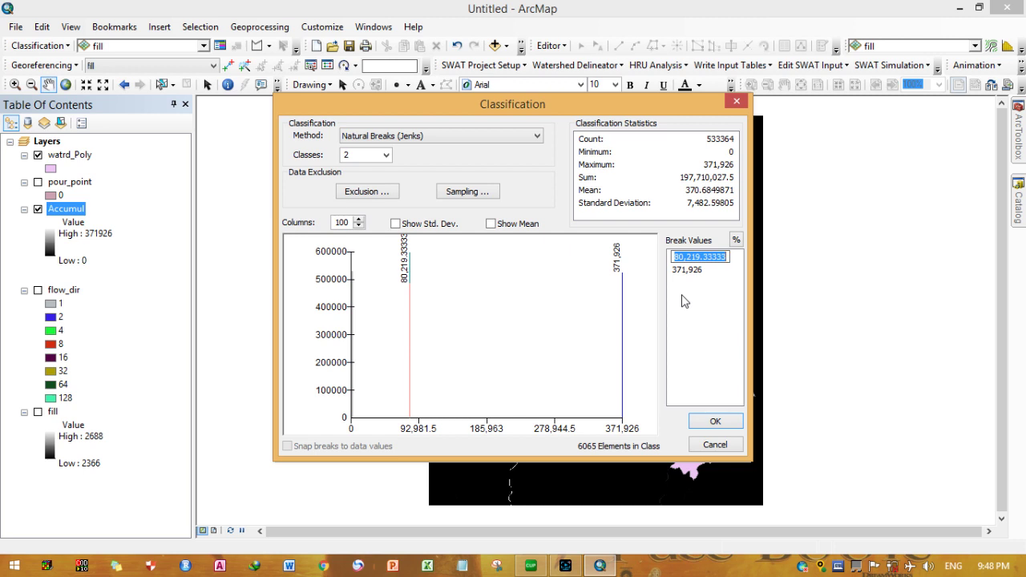
pyautogui.write('40,000')
pyautogui.press('Return')
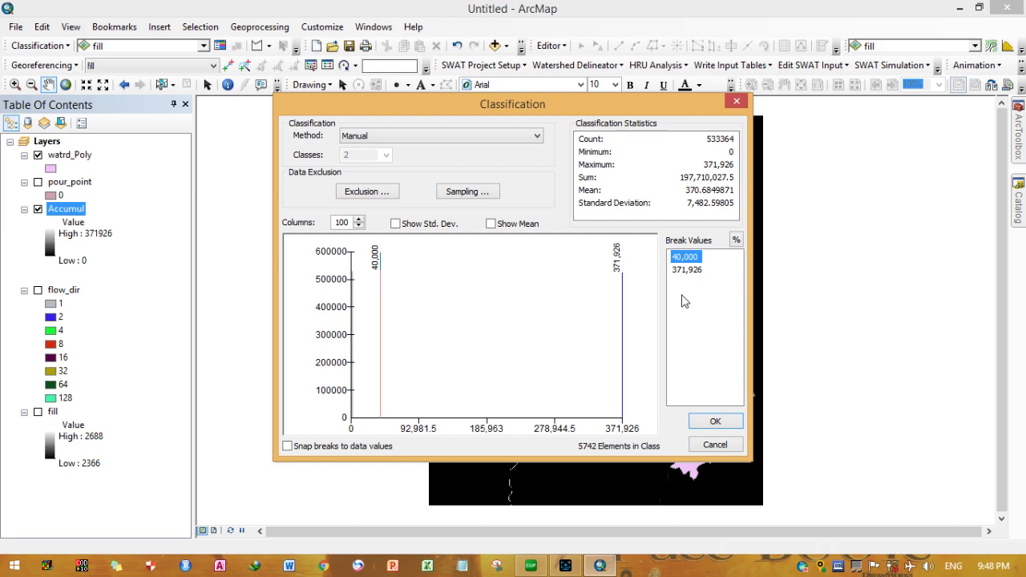
pyautogui.click(703, 420)
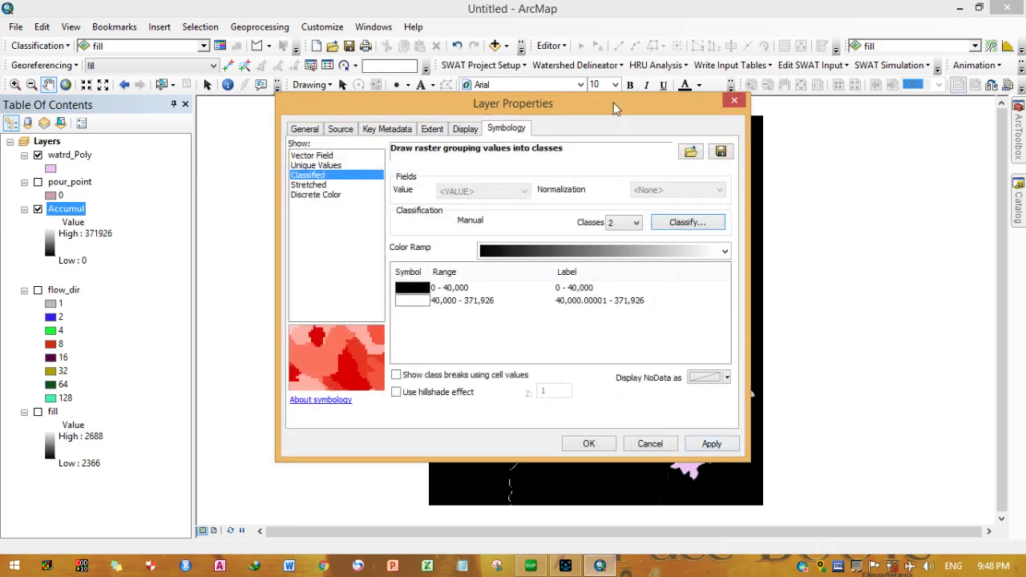
pyautogui.moveTo(614, 108); pyautogui.dragTo(309, 86)
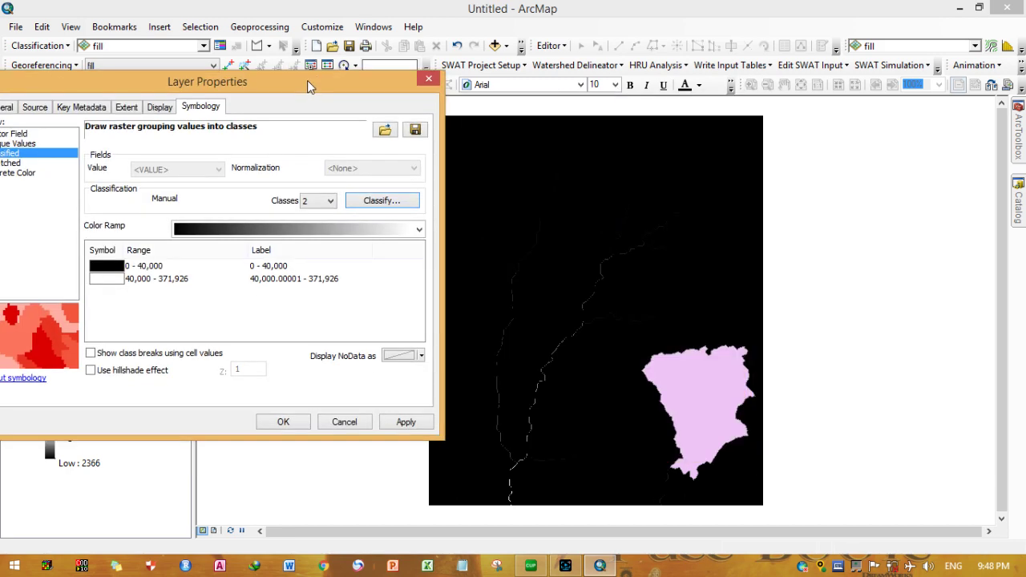
pyautogui.click(405, 422)
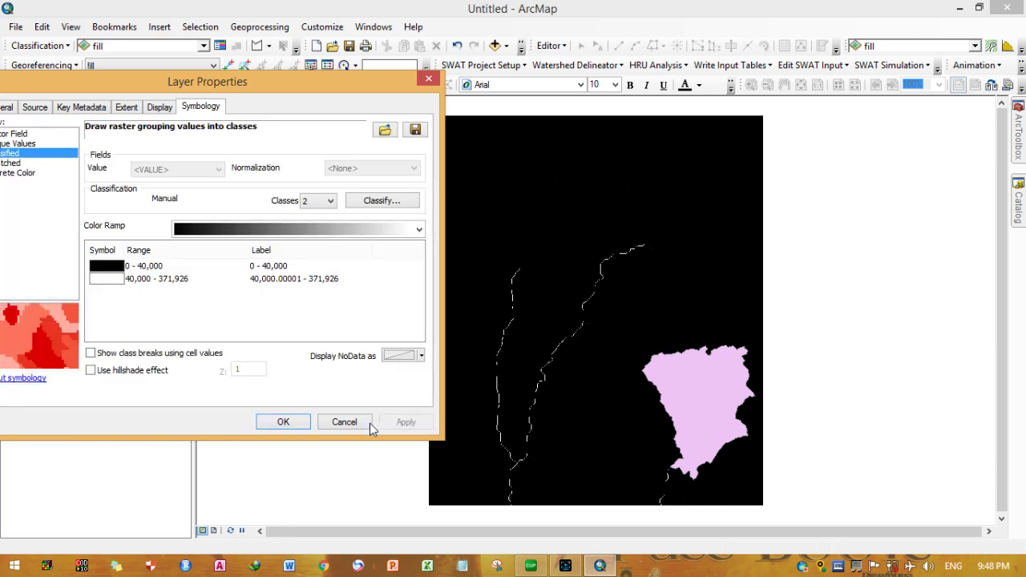
# - Set the first class break of the Accumul symbology to 5,000, apply it and close the layer properties
pyautogui.click(389, 202)
pyautogui.click(421, 236)
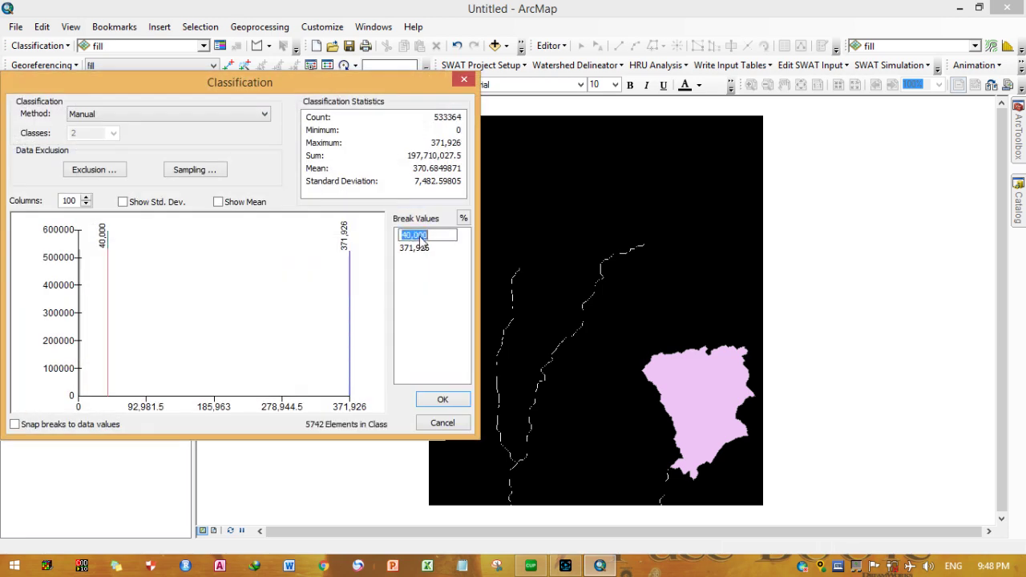
pyautogui.write('5')
pyautogui.click(428, 401)
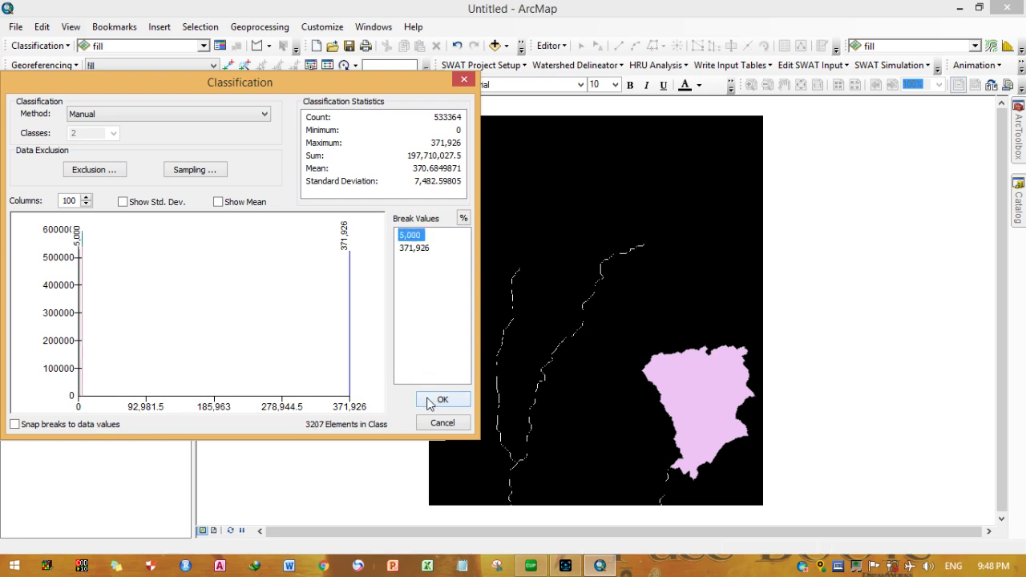
pyautogui.click(429, 401)
pyautogui.click(406, 422)
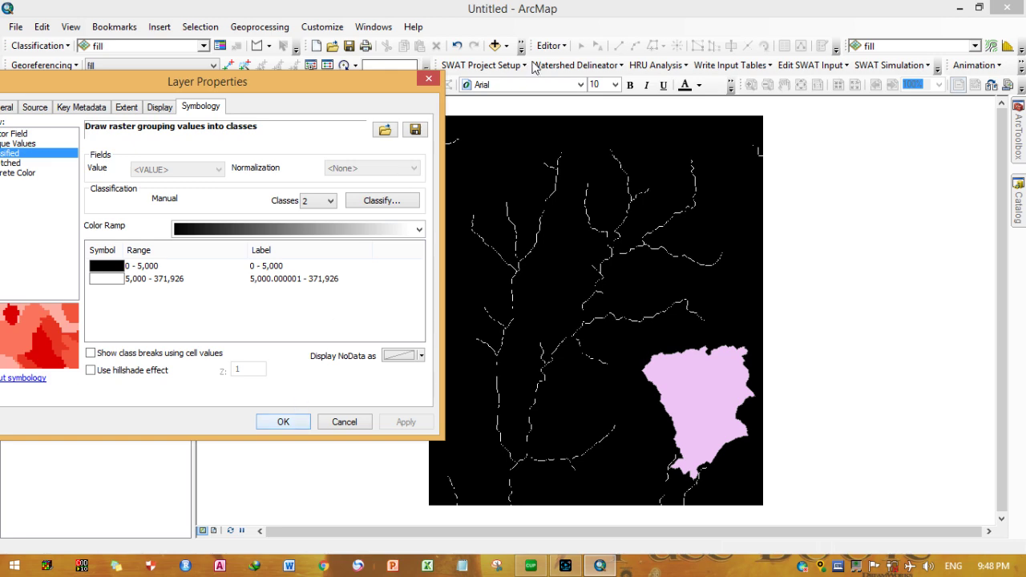
pyautogui.click(355, 425)
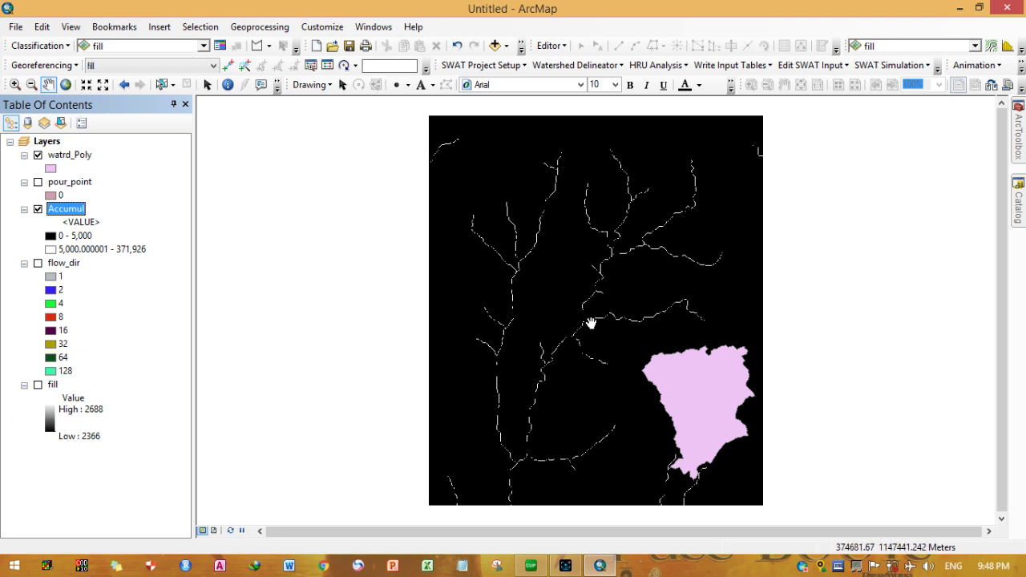
pyautogui.moveTo(590, 326); pyautogui.dragTo(493, 326)
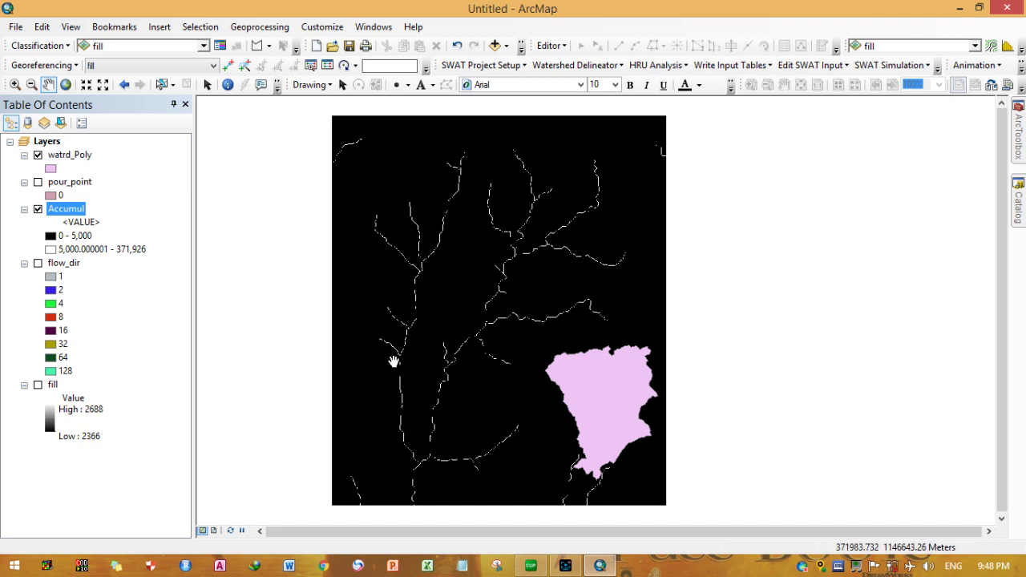
pyautogui.click(1022, 156)
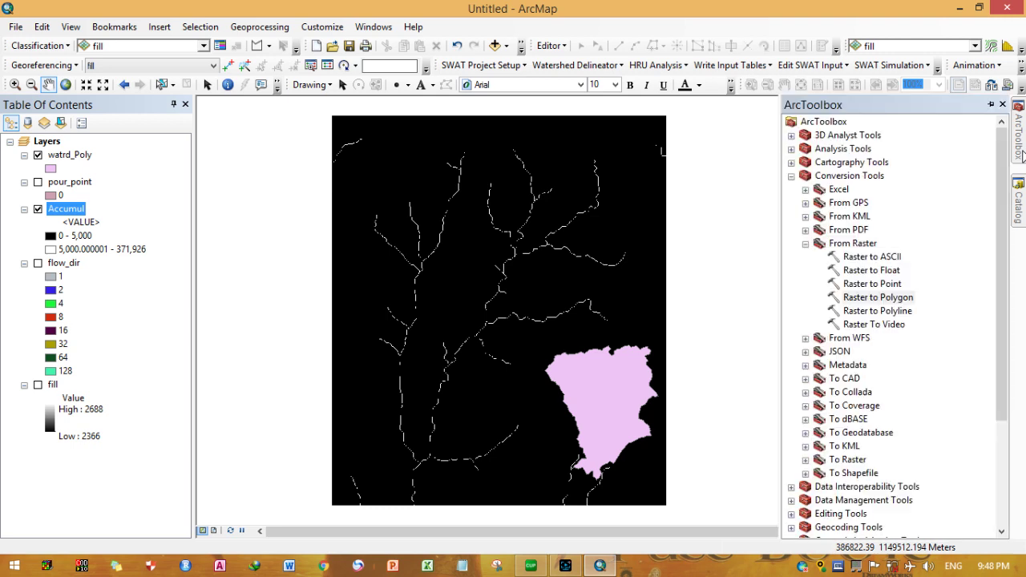
pyautogui.click(805, 244)
pyautogui.click(791, 176)
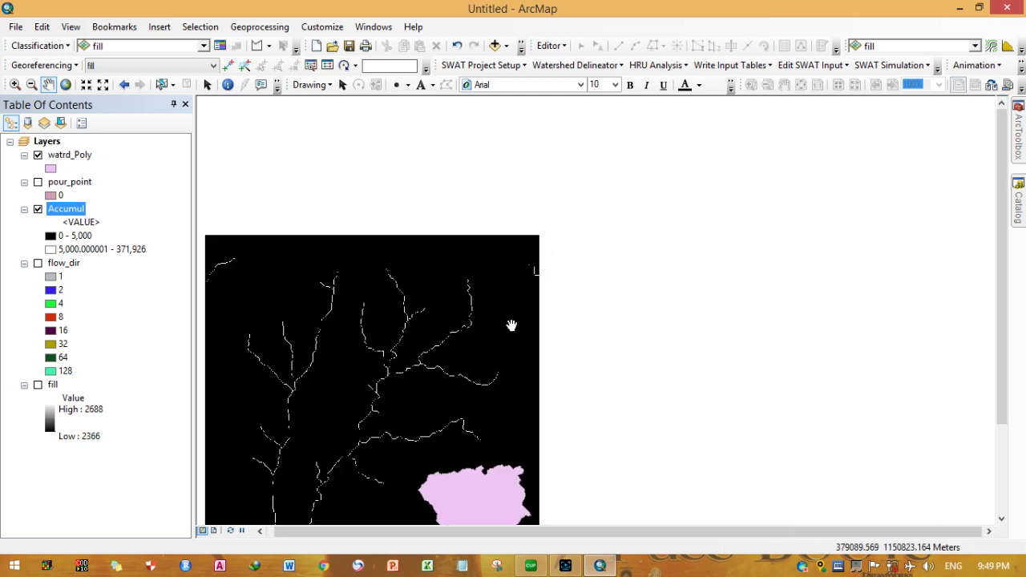
pyautogui.moveTo(513, 326); pyautogui.dragTo(602, 215)
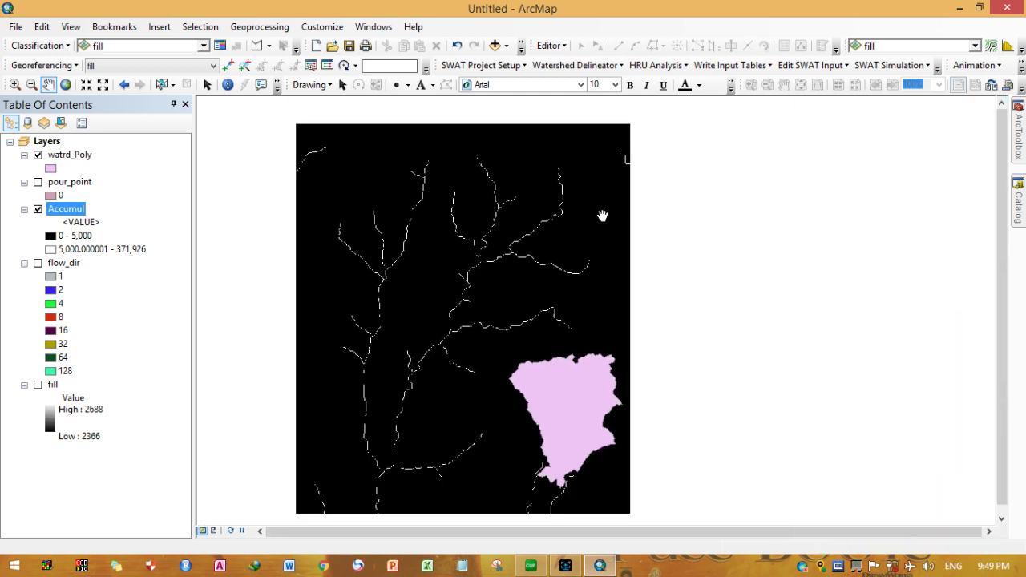
pyautogui.click(567, 571)
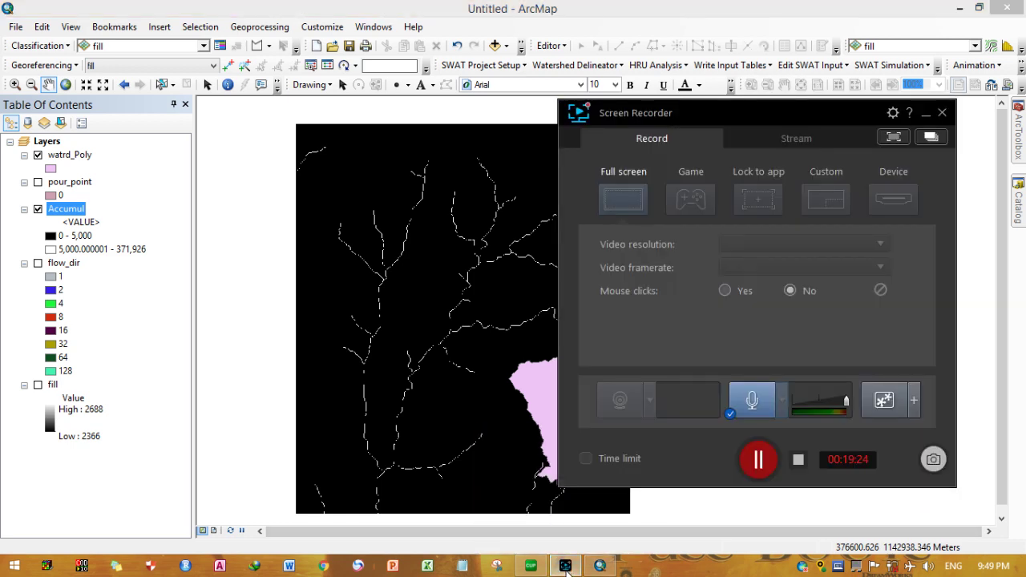